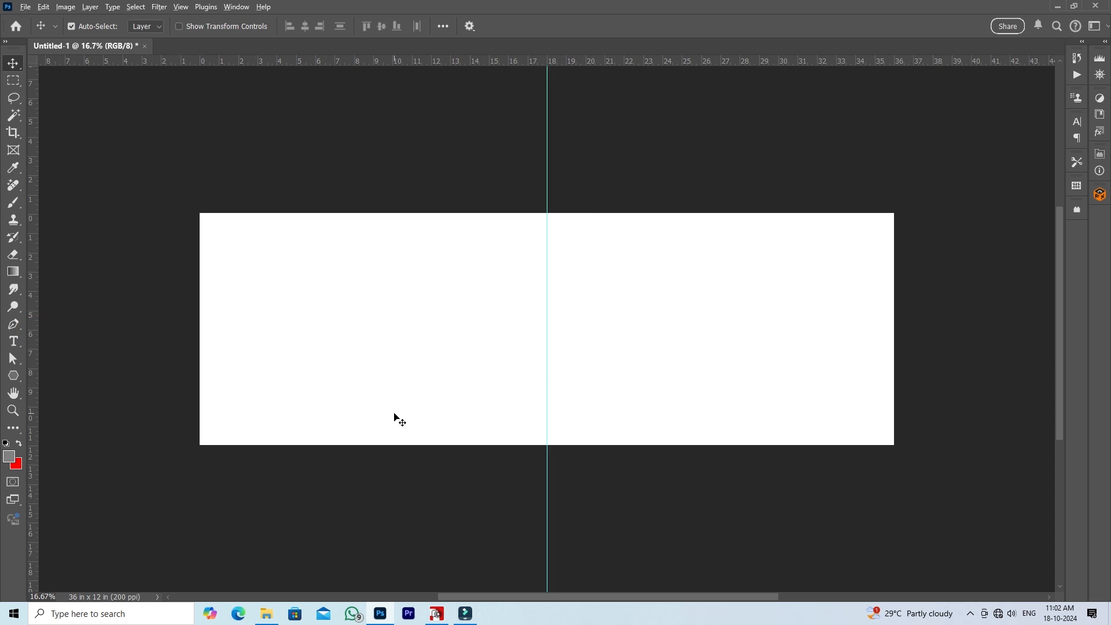
Switch to File Explorer and open the Untitled-1 PSD from the photoshop training-02 folder in Photoshop.
{"action": "key", "text": "alt+Tab"}
{"action": "key", "text": "alt+Tab"}
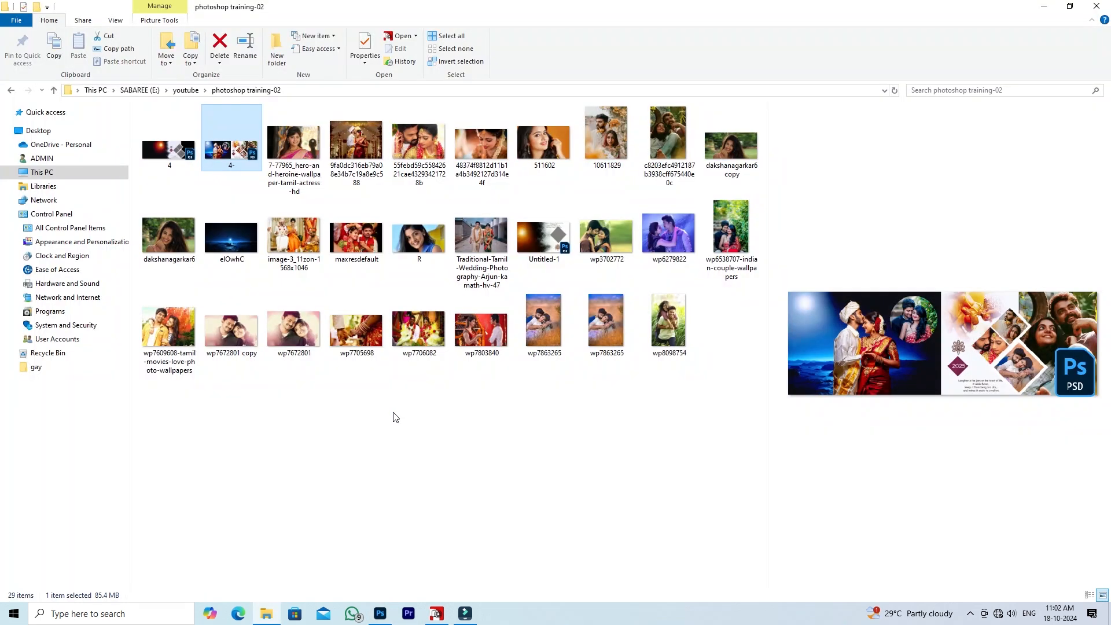
{"action": "left_click_drag", "start_coordinate": [552, 243], "coordinate": [703, 36]}
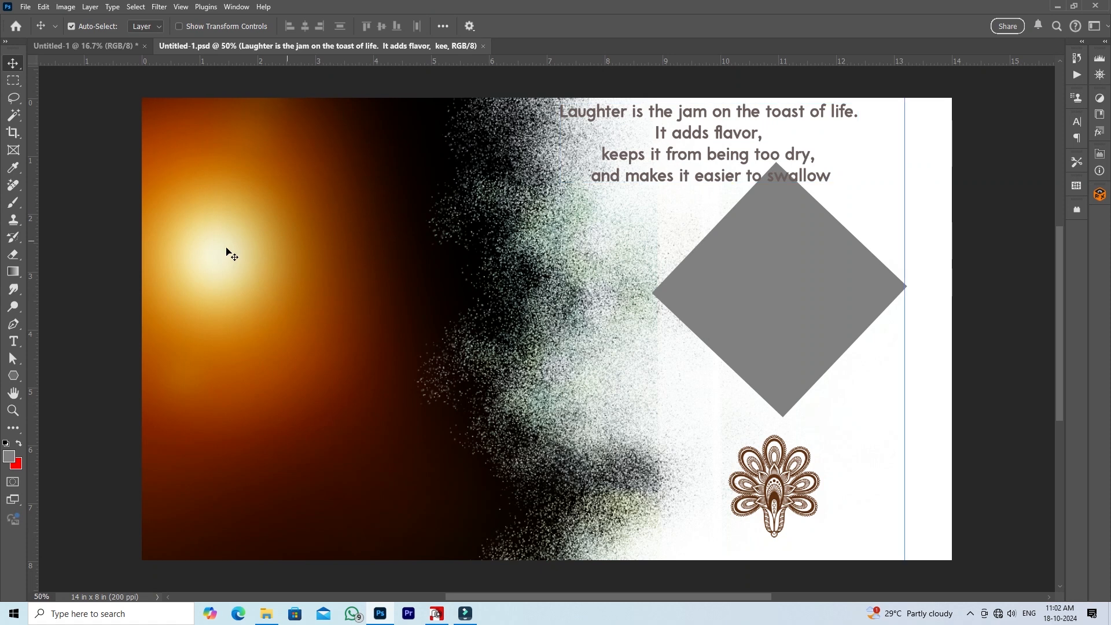
Move the orange glow aside in Untitled-1.psd and copy its black splatter background into the 36 x 12 in document, covering the left half.
{"action": "left_click_drag", "start_coordinate": [214, 259], "coordinate": [747, 432]}
{"action": "left_click", "coordinate": [272, 262]}
{"action": "mouse_move", "coordinate": [237, 229]}
{"action": "left_mouse_down"}
{"action": "mouse_move", "coordinate": [220, 187]}
{"action": "mouse_move", "coordinate": [229, 220]}
{"action": "left_mouse_up"}
{"action": "left_click", "coordinate": [124, 47]}
{"action": "left_click_drag", "start_coordinate": [346, 283], "coordinate": [397, 345]}
{"action": "left_click_drag", "start_coordinate": [336, 311], "coordinate": [361, 311]}
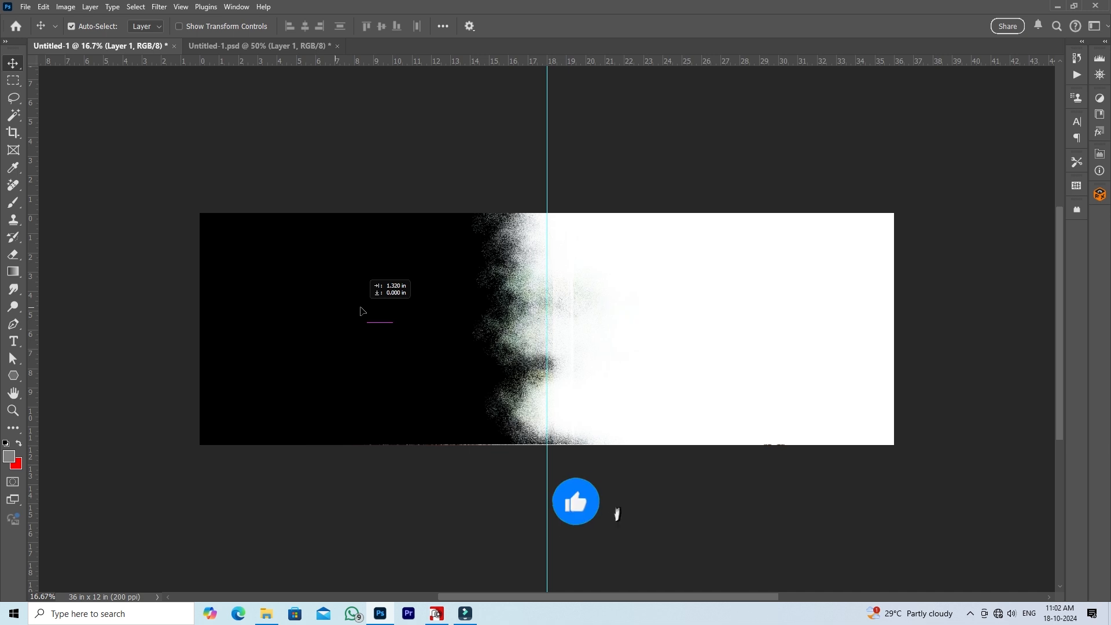
Copy the "Laughter is the jam on the toast of life" quote into the 36 x 12 in document, low and just right of the centre guide.
{"action": "left_click", "coordinate": [269, 47]}
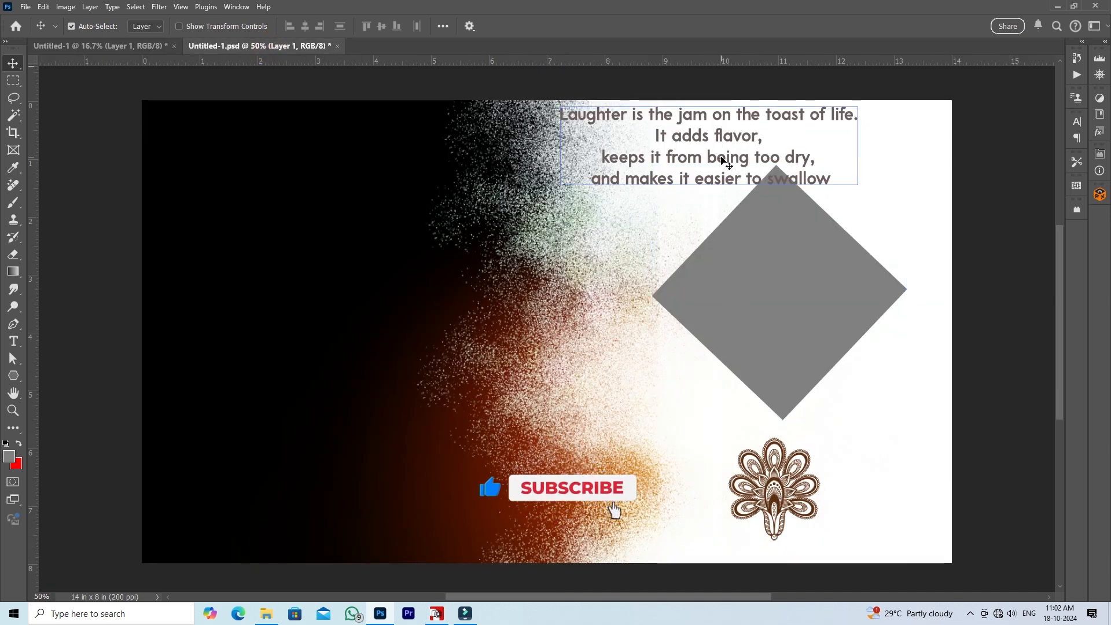
{"action": "left_click_drag", "start_coordinate": [724, 162], "coordinate": [133, 44]}
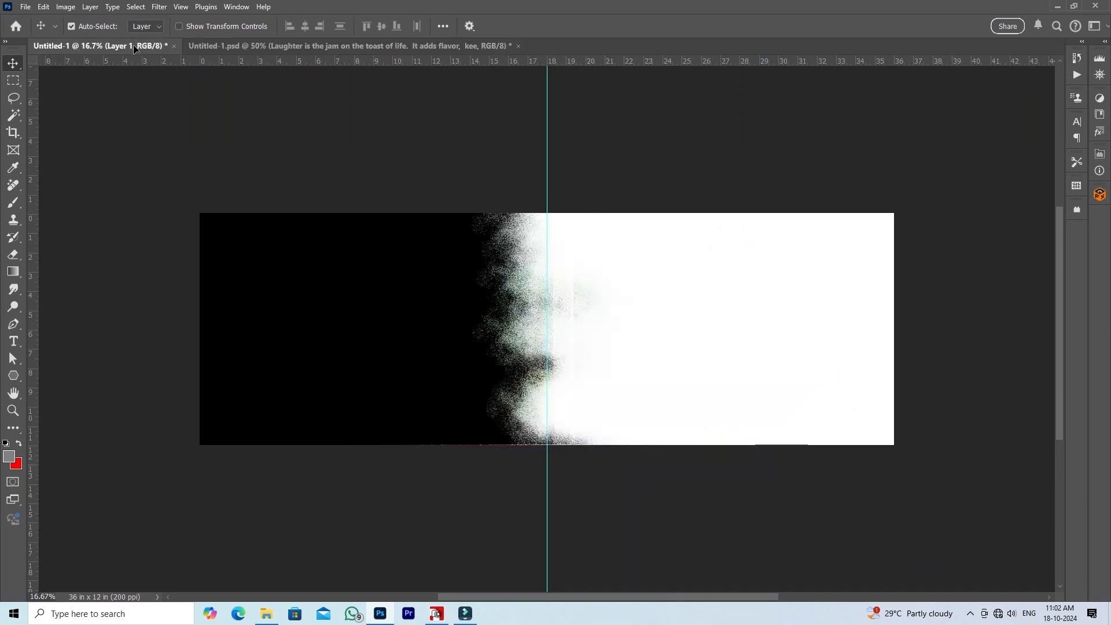
{"action": "left_click_drag", "start_coordinate": [660, 411], "coordinate": [636, 426]}
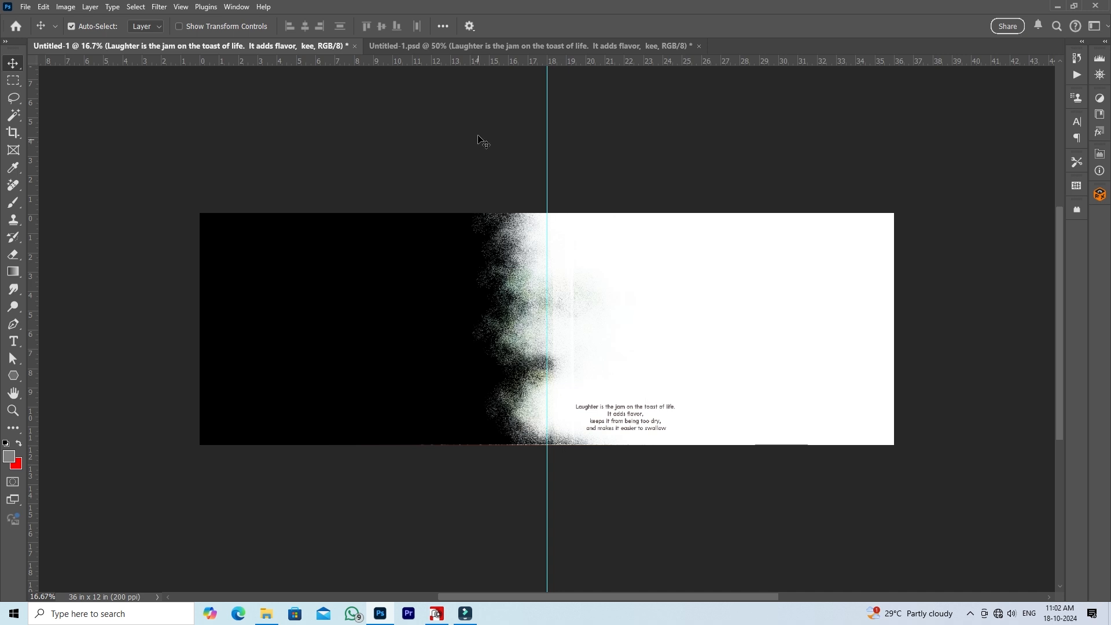
Copy the brown peacock ornament from Untitled-1.psd into the 36 x 12 in document and place it above the quote.
{"action": "left_click", "coordinate": [529, 44]}
{"action": "left_click_drag", "start_coordinate": [770, 521], "coordinate": [311, 50]}
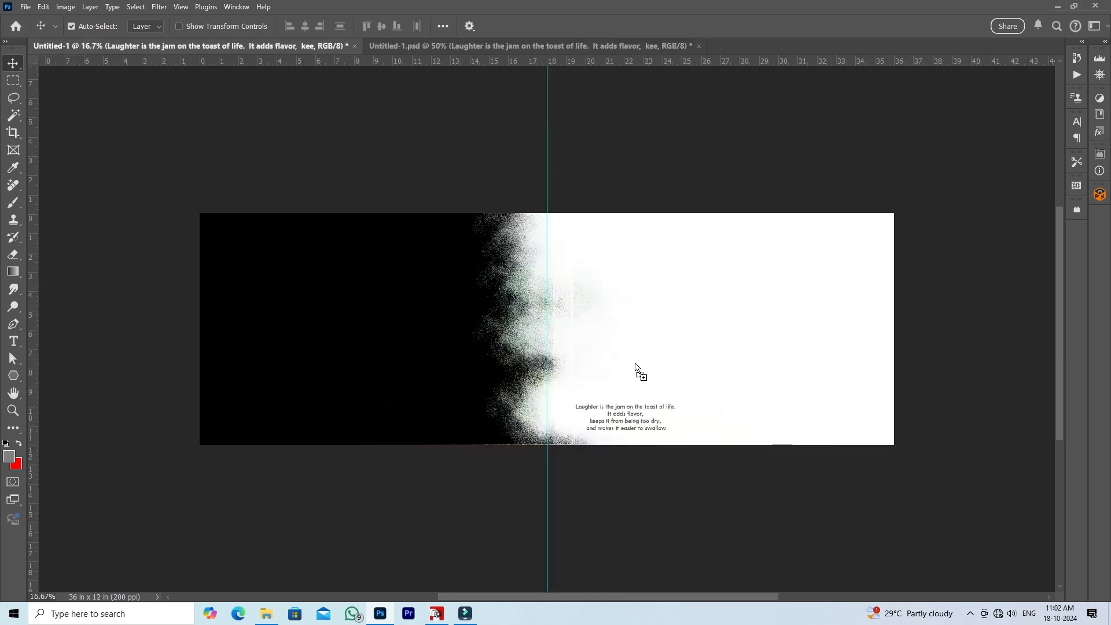
{"action": "left_click_drag", "start_coordinate": [634, 317], "coordinate": [630, 332]}
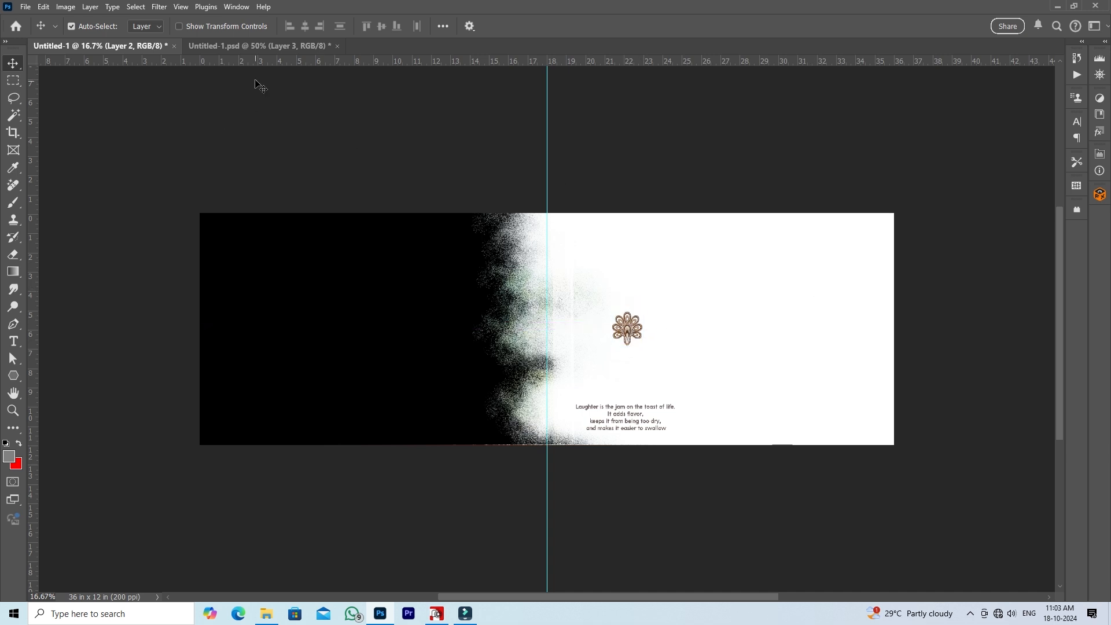
{"action": "left_click", "coordinate": [256, 47]}
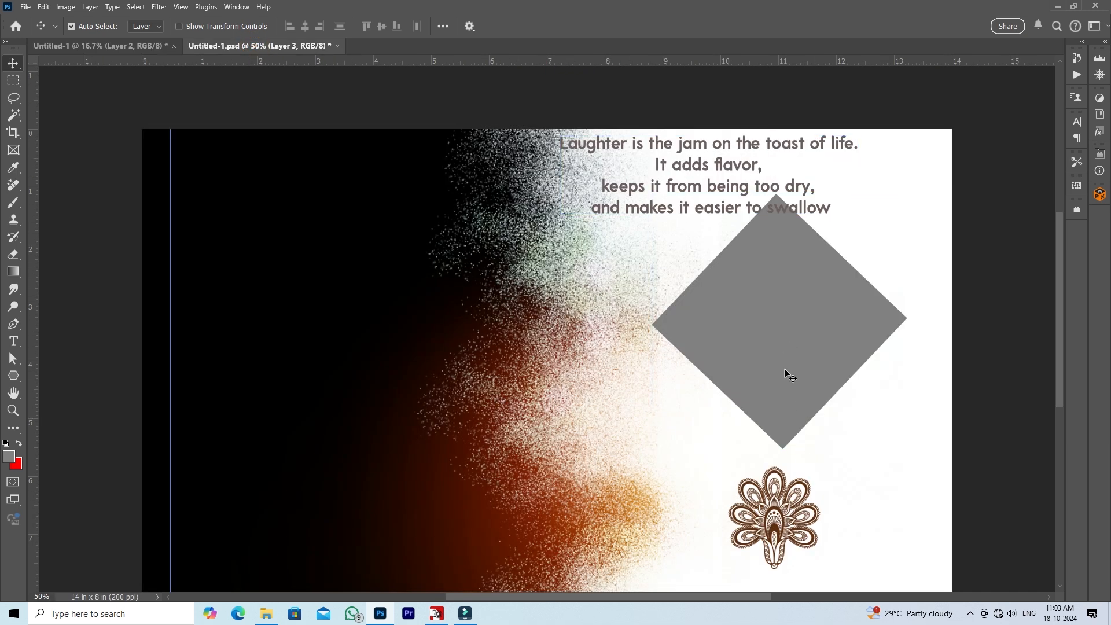
{"action": "left_click", "coordinate": [117, 44]}
Fill the Background layer with black from about the 26 in mark to the right edge, and clear the selection.
{"action": "right_click", "coordinate": [785, 286]}
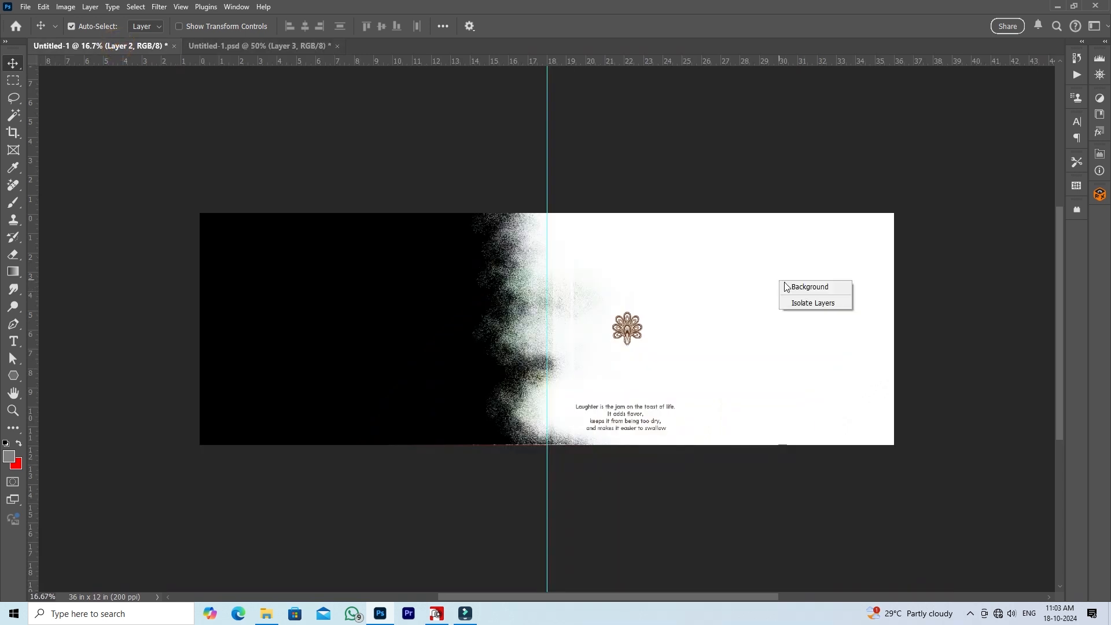
{"action": "left_click", "coordinate": [806, 288]}
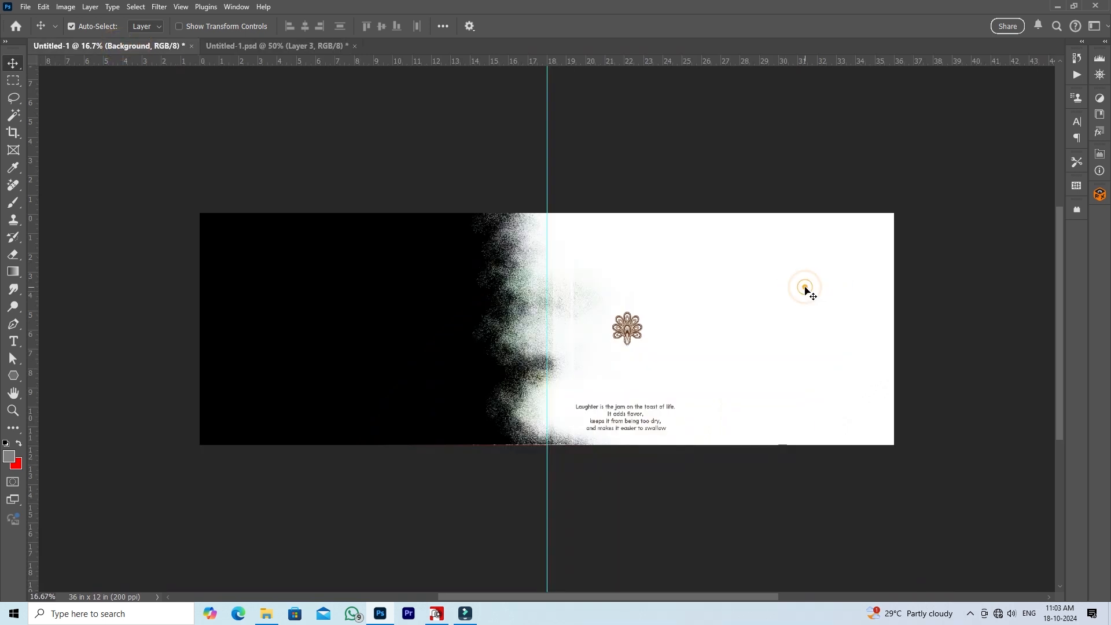
{"action": "key", "text": "m"}
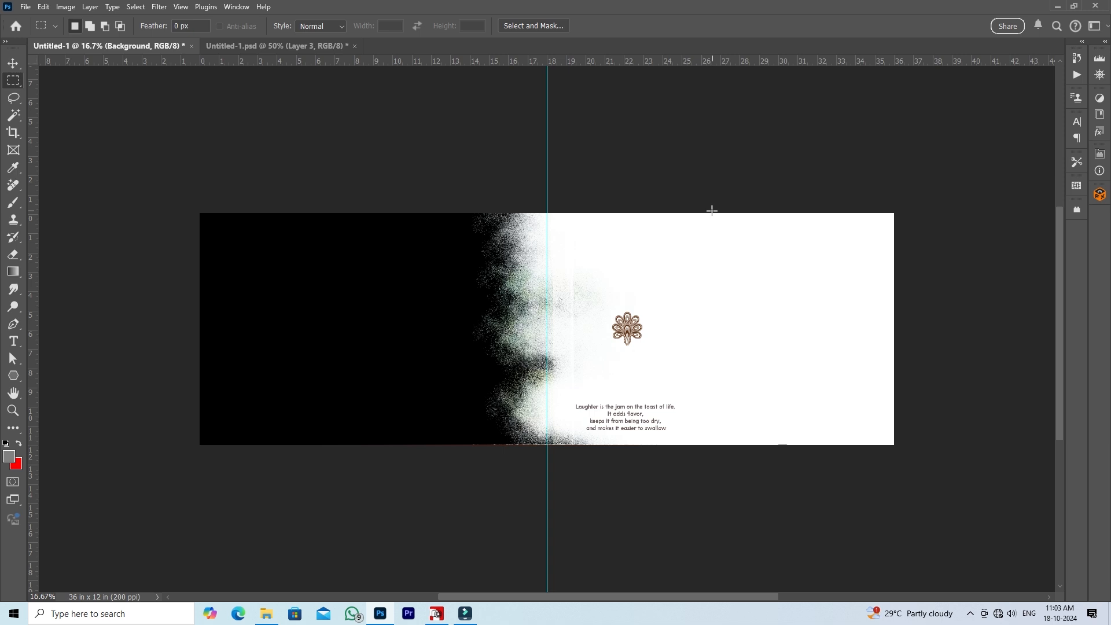
{"action": "left_click_drag", "start_coordinate": [706, 212], "coordinate": [904, 456]}
{"action": "left_click", "coordinate": [7, 443]}
{"action": "key", "text": "alt+BackSpace"}
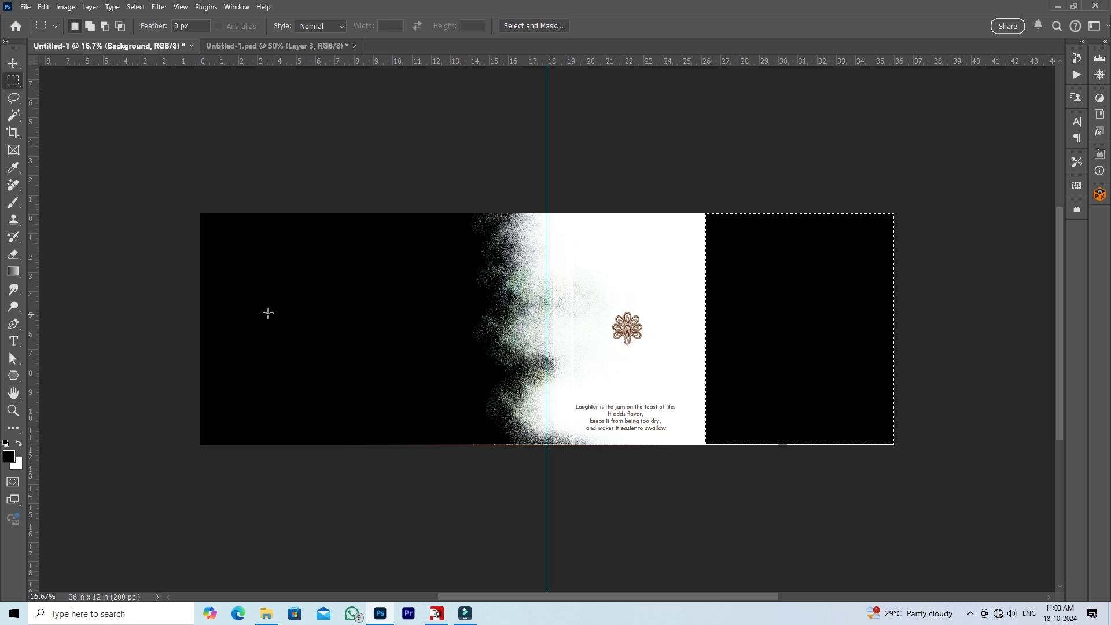
{"action": "left_click", "coordinate": [12, 62]}
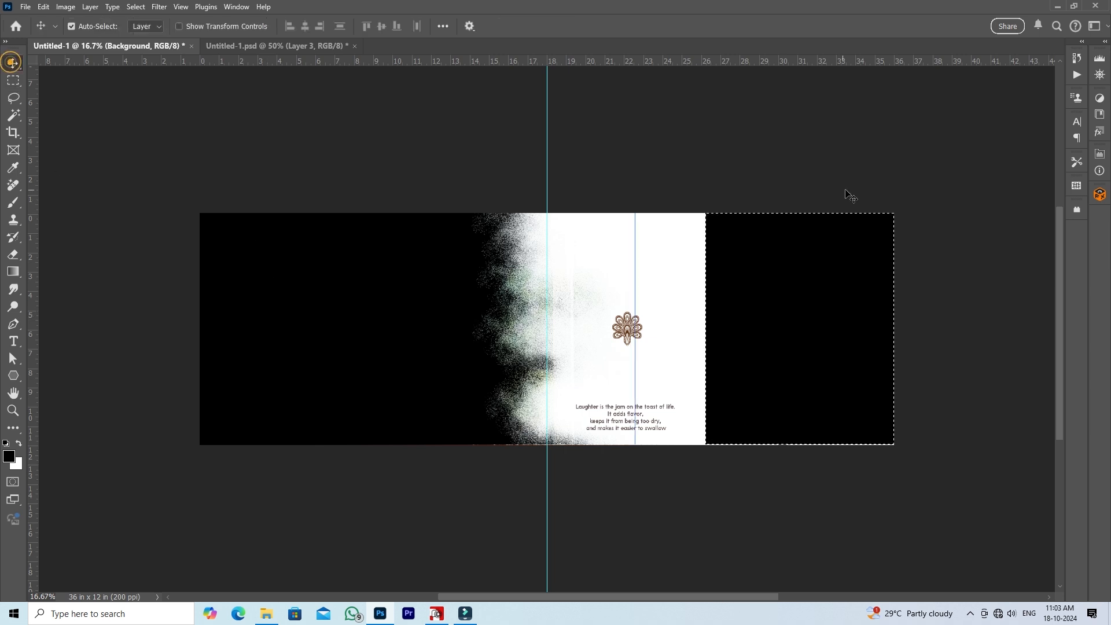
{"action": "key", "text": "ctrl"}
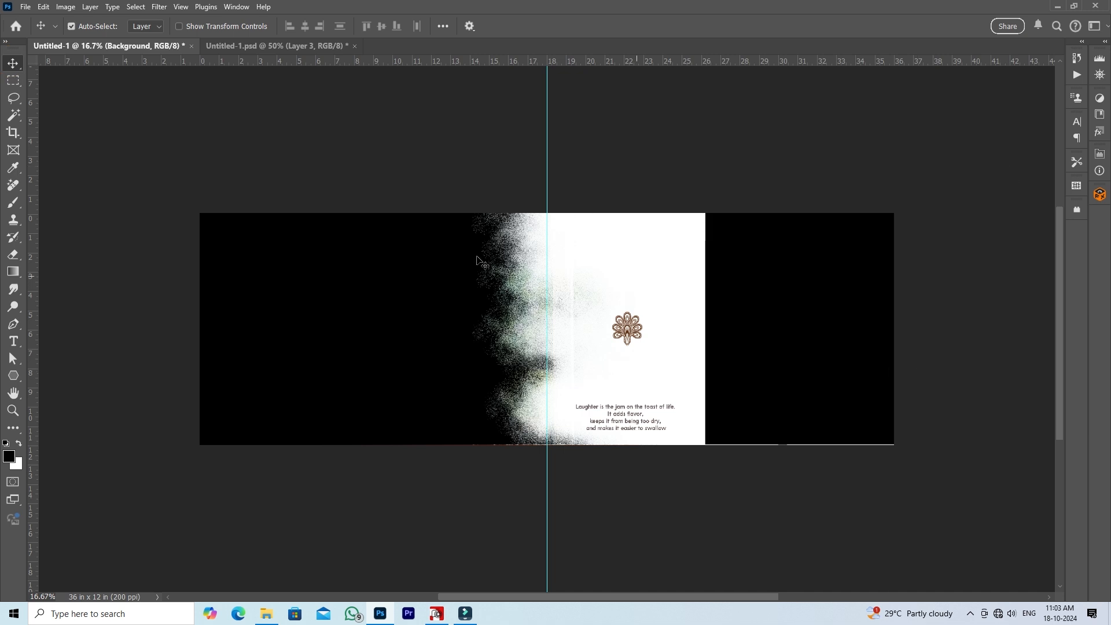
Save the document as a Photoshop file named 12x36 with Maximize Compatibility on.
{"action": "key", "text": "ctrl"}
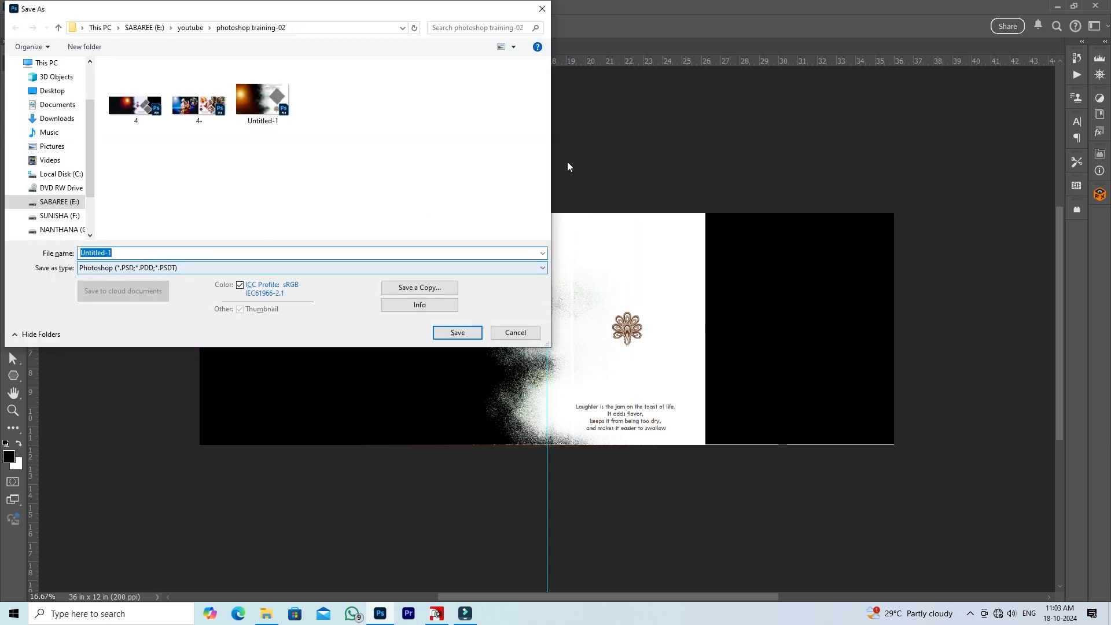
{"action": "type", "text": "12x36"}
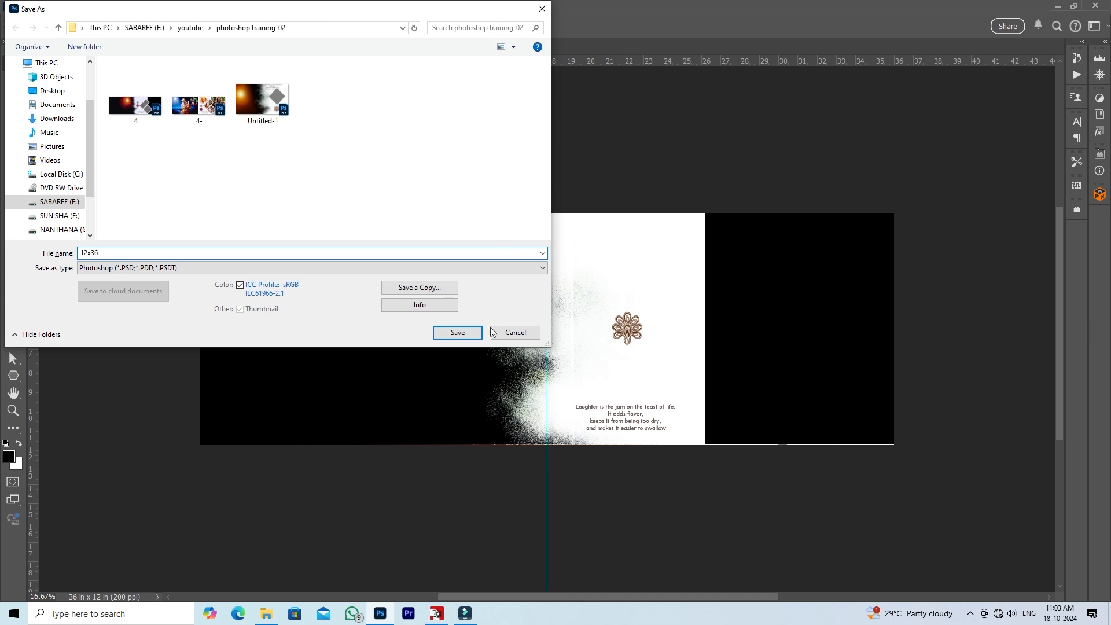
{"action": "left_click", "coordinate": [460, 335]}
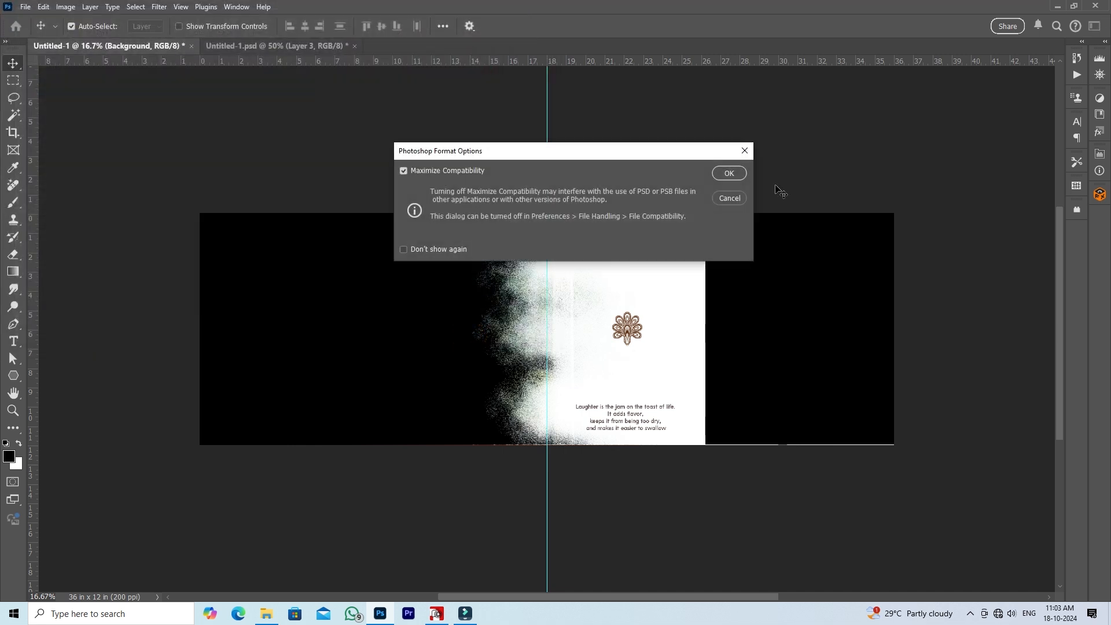
{"action": "left_click", "coordinate": [734, 175]}
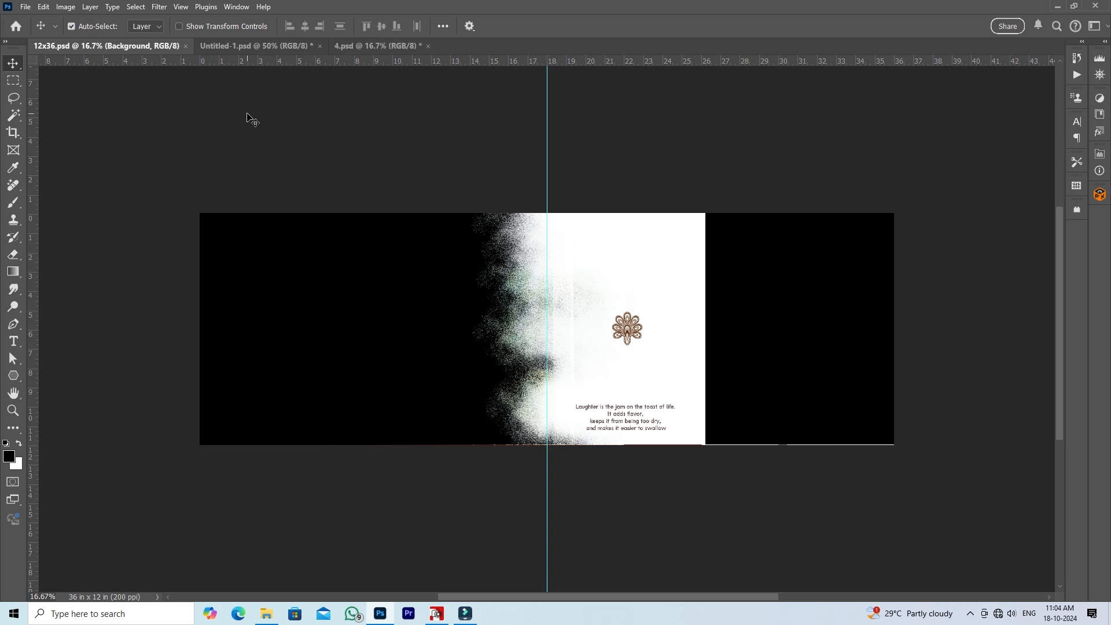
Copy the purple diamond with its 2025 text from Untitled-1.psd into 12x36.psd, between the peacock ornament and the quote, and adjust the ornament's position.
{"action": "left_click", "coordinate": [256, 50]}
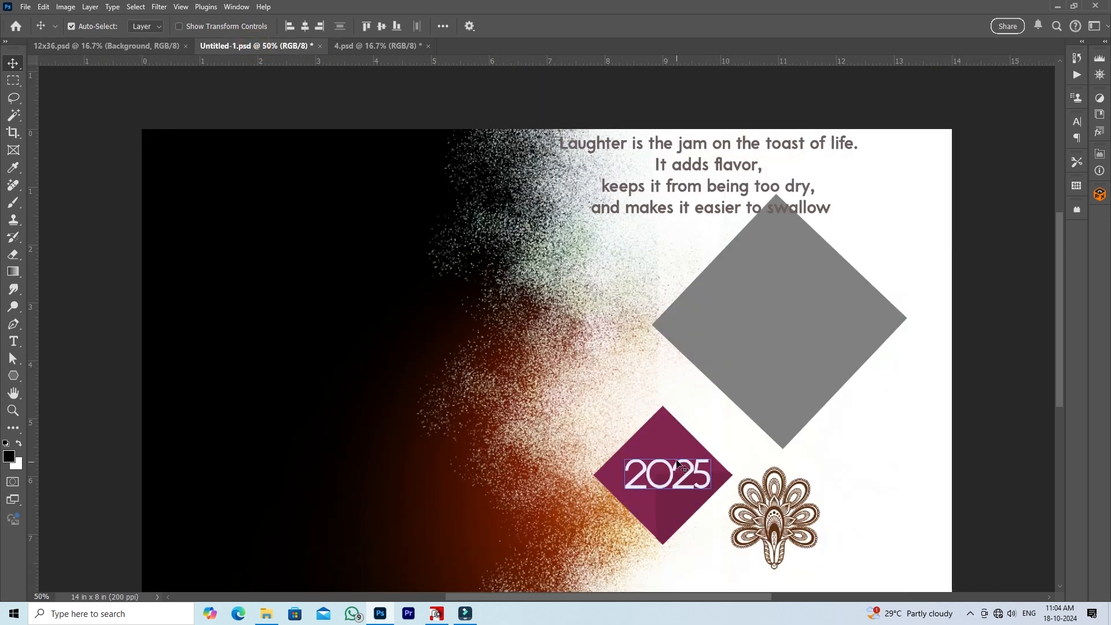
{"action": "left_click", "coordinate": [675, 452]}
{"action": "left_click_drag", "start_coordinate": [675, 452], "coordinate": [173, 52]}
{"action": "left_click_drag", "start_coordinate": [341, 119], "coordinate": [632, 386]}
{"action": "left_click_drag", "start_coordinate": [632, 334], "coordinate": [631, 339]}
{"action": "left_click", "coordinate": [727, 286]}
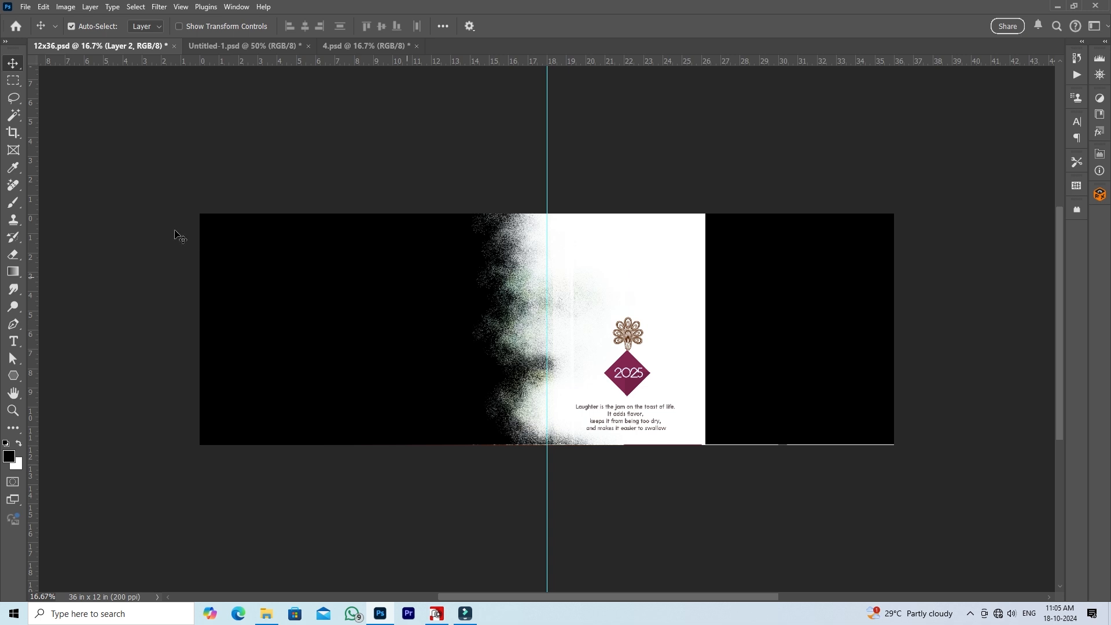
Add a new layer and draw a white-filled square about 4 in wide above the peacock ornament.
{"action": "key", "text": "F7"}
{"action": "key", "text": "ctrl+shift+alt+n"}
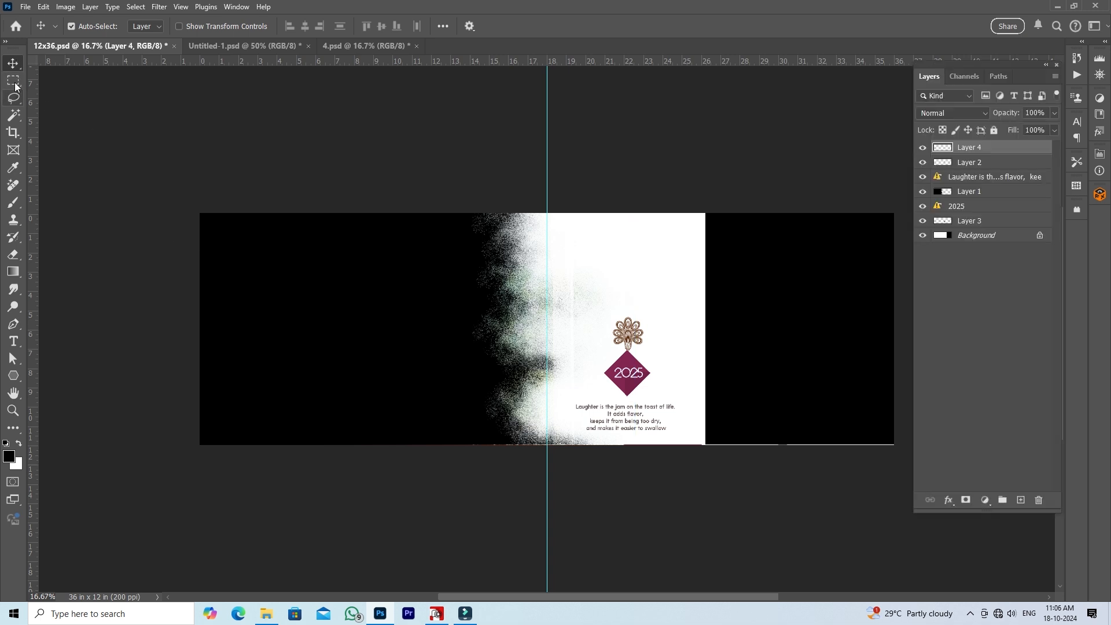
{"action": "left_click", "coordinate": [14, 80]}
{"action": "left_click", "coordinate": [77, 81]}
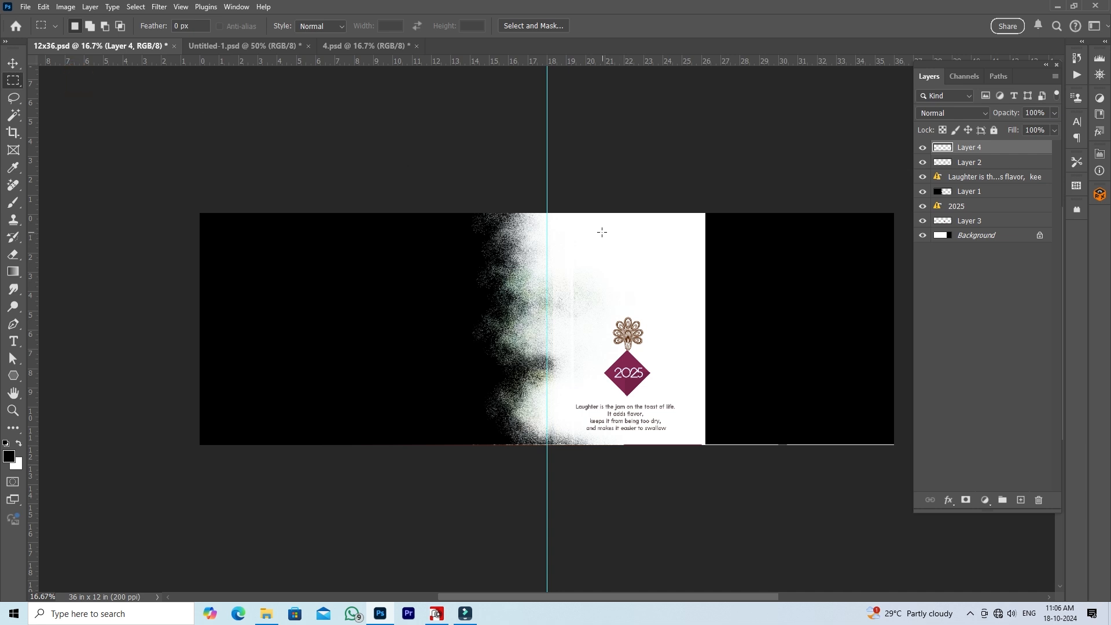
{"action": "left_click_drag", "start_coordinate": [600, 232], "coordinate": [679, 309]}
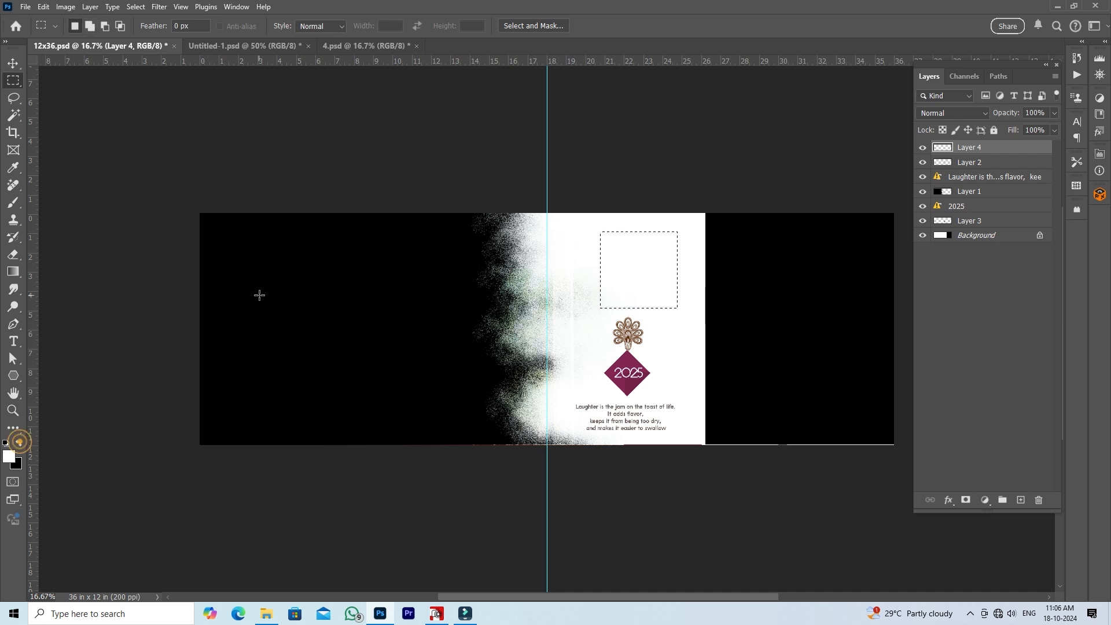
{"action": "key", "text": "v"}
{"action": "key", "text": "ctrl+0"}
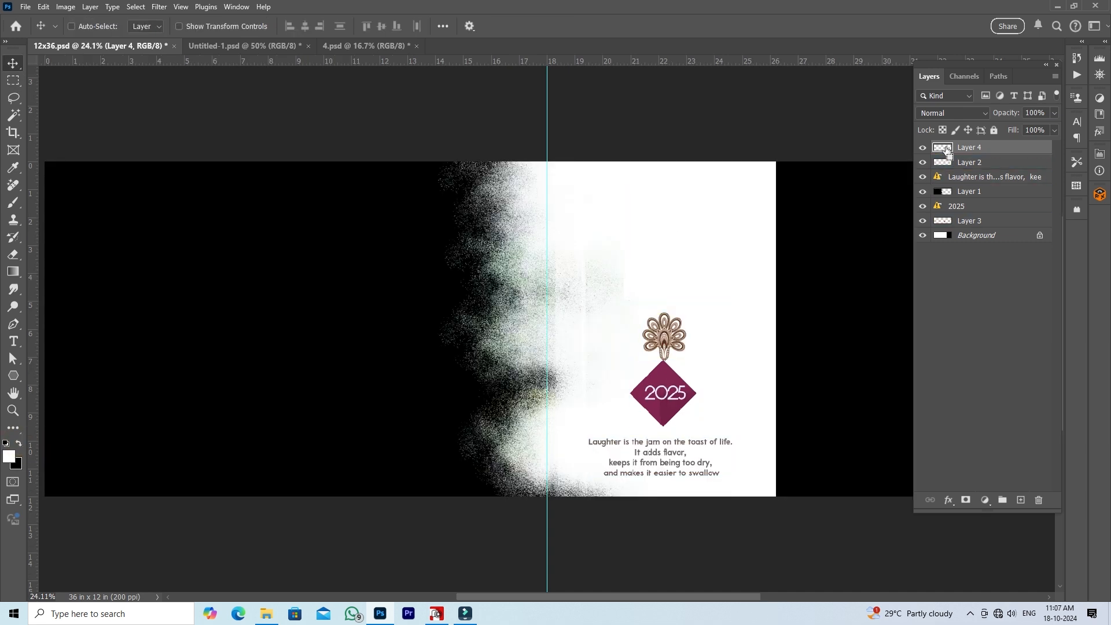
Move the square across the white panel's right edge, refill it with grey b6adad, and clear the selection.
{"action": "left_click_drag", "start_coordinate": [703, 252], "coordinate": [846, 326]}
{"action": "left_click", "coordinate": [9, 456]}
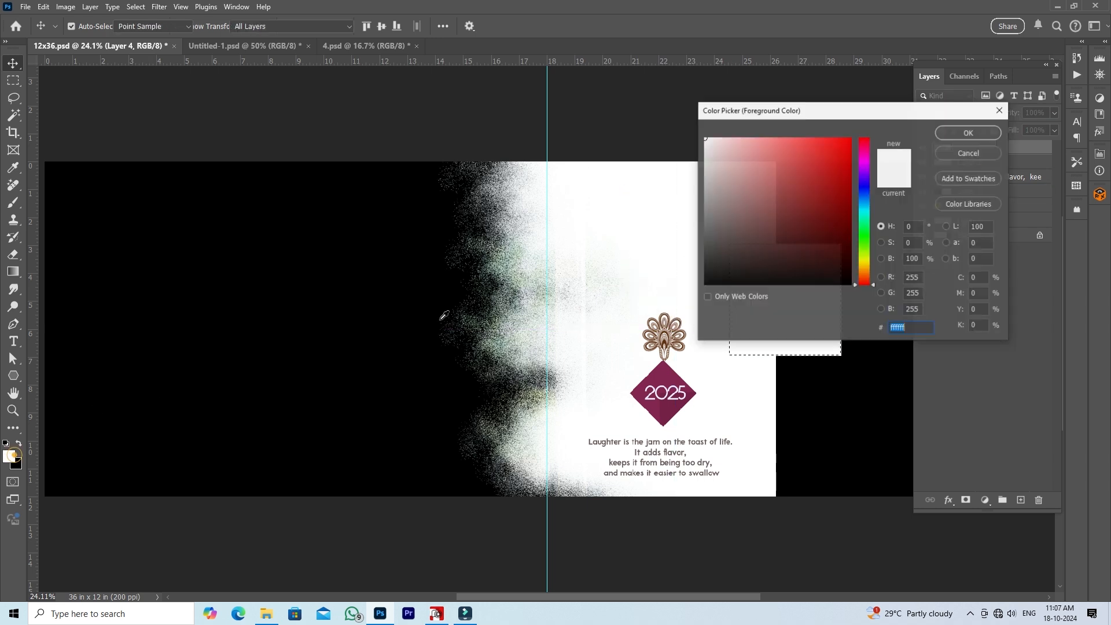
{"action": "left_click", "coordinate": [712, 180]}
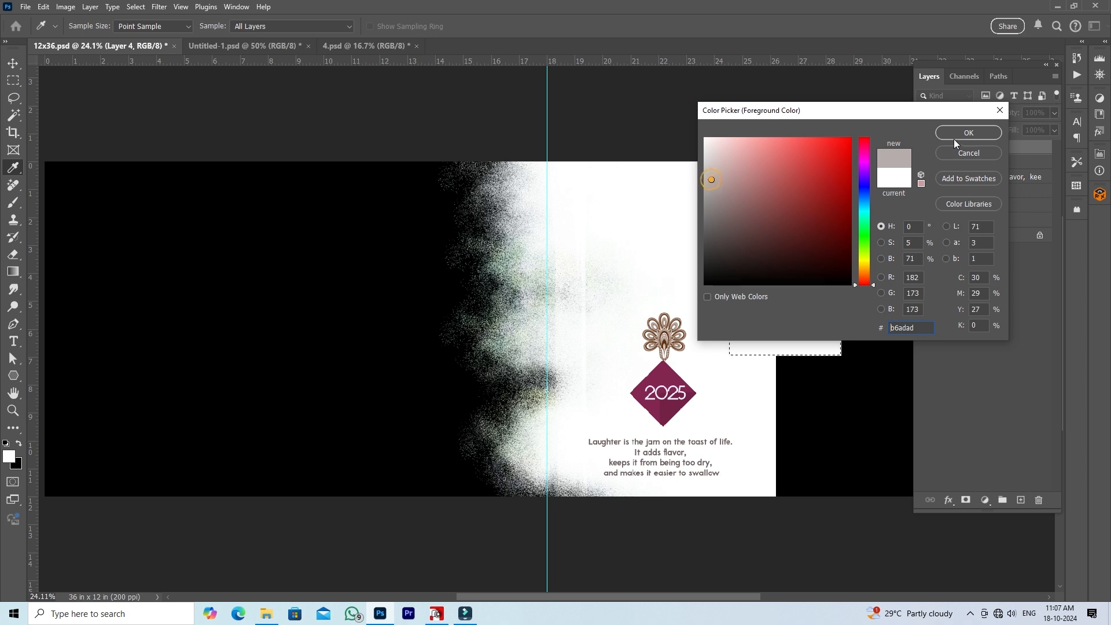
{"action": "left_click", "coordinate": [968, 133]}
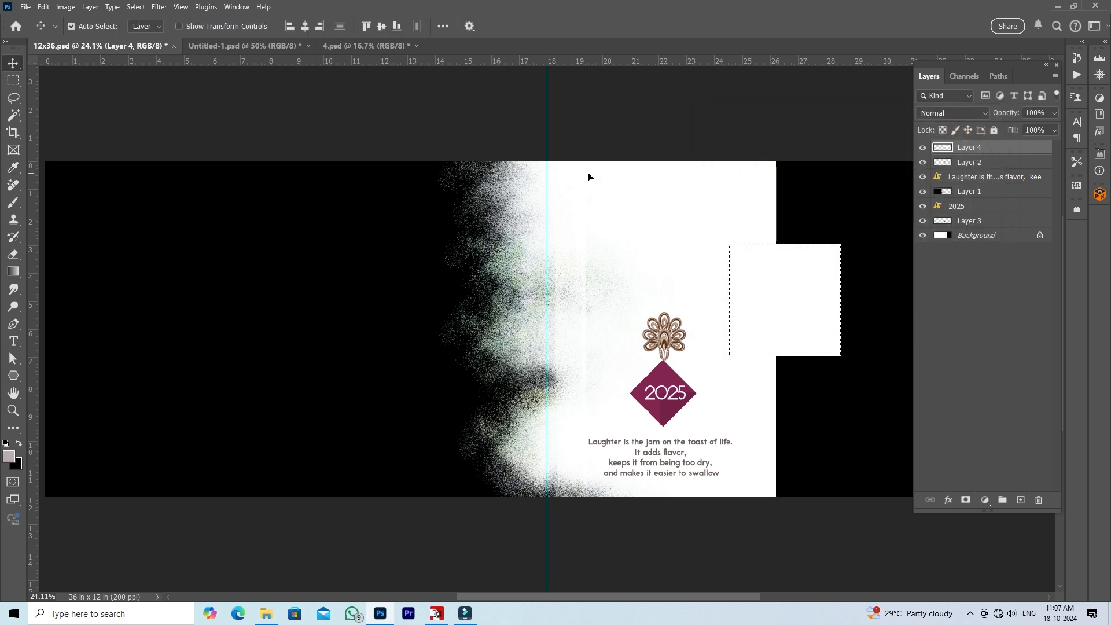
{"action": "key", "text": "alt+BackSpace"}
{"action": "key", "text": "ctrl+d"}
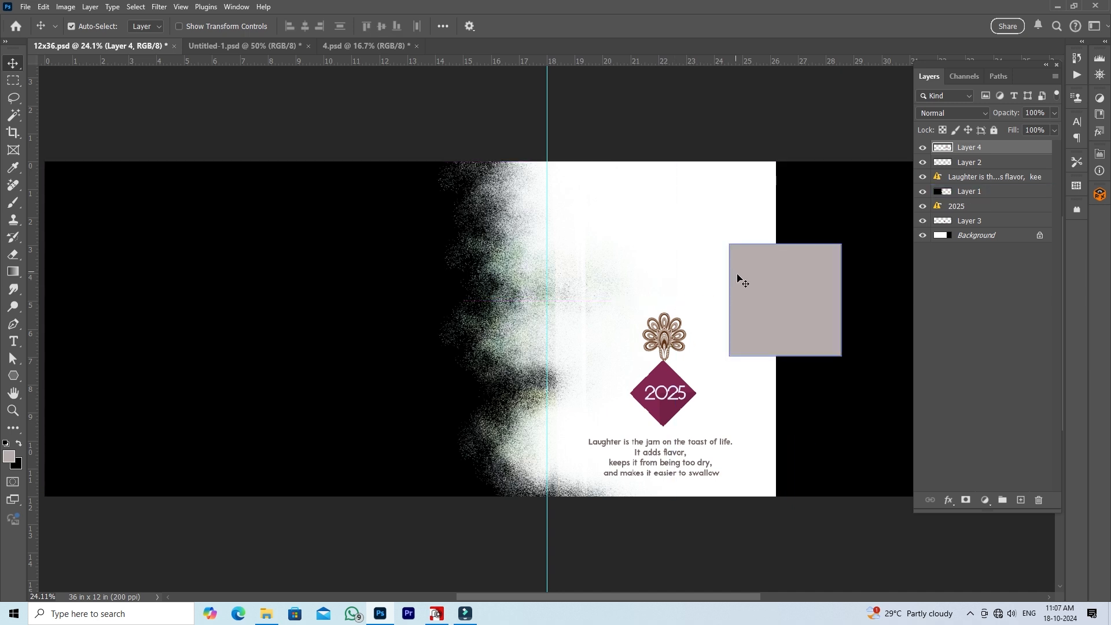
Rotate the grey square by -45 degrees into a diamond.
{"action": "left_click", "coordinate": [781, 306]}
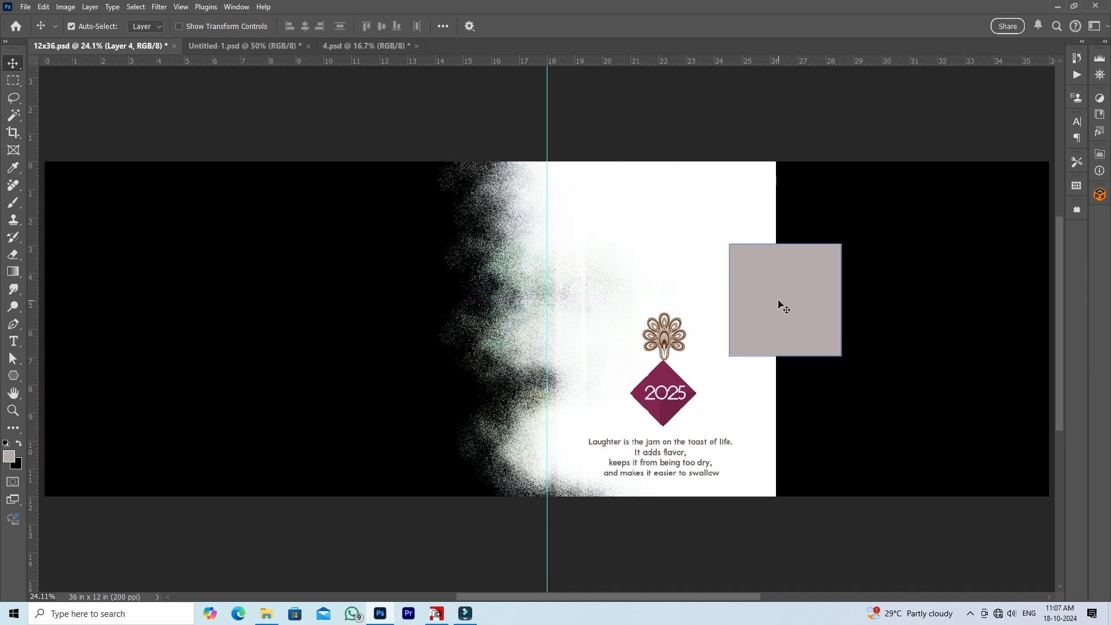
{"action": "left_click", "coordinate": [780, 303]}
{"action": "key", "text": "ctrl+t"}
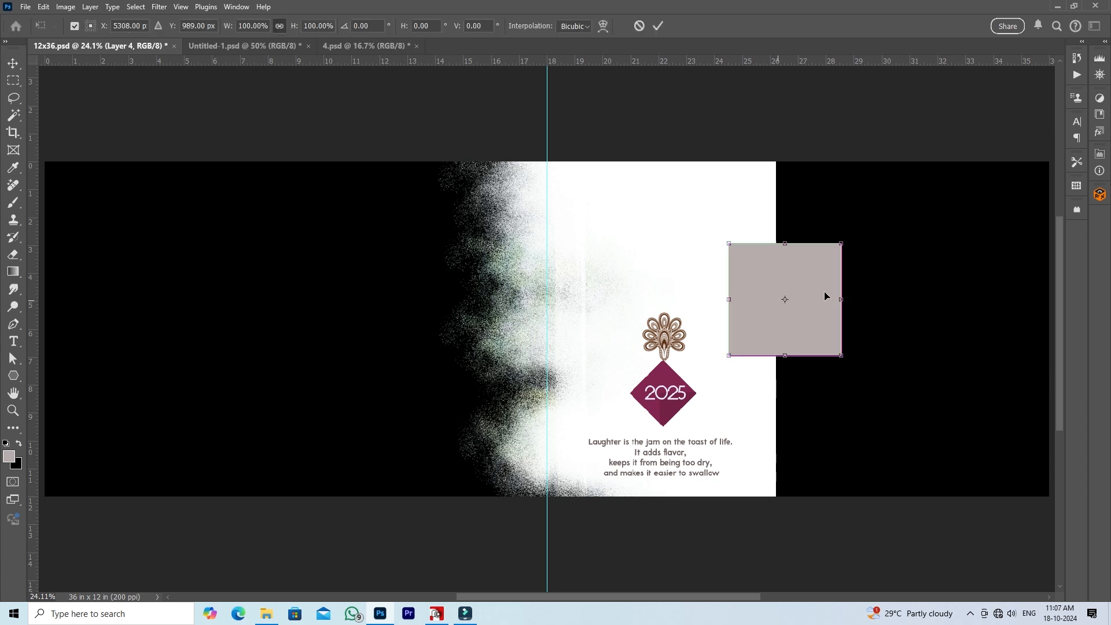
{"action": "left_click_drag", "start_coordinate": [862, 246], "coordinate": [799, 181]}
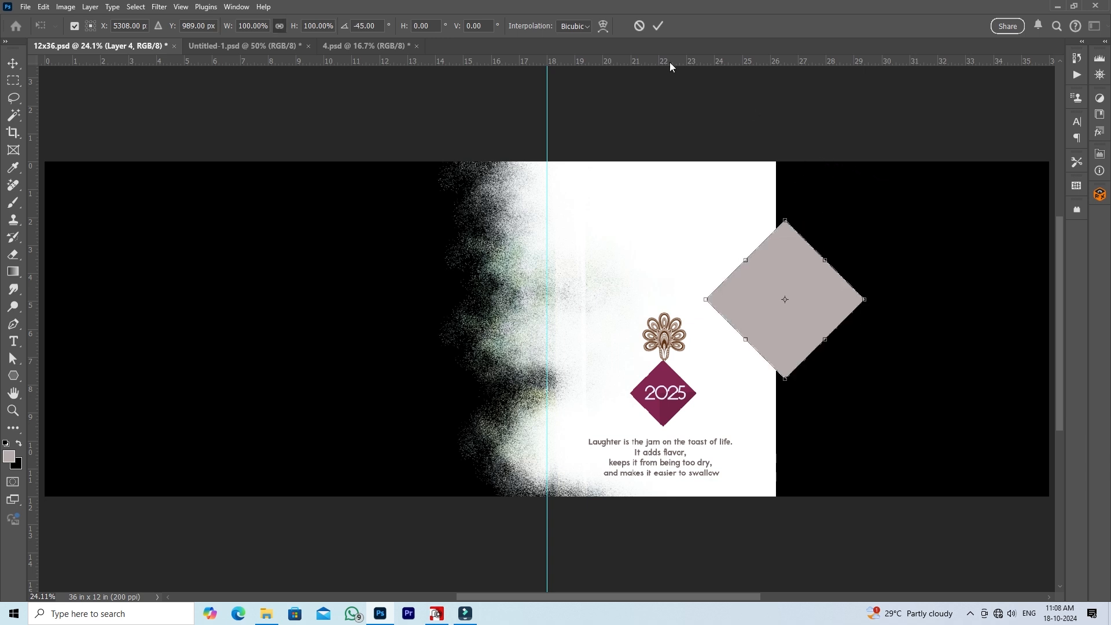
{"action": "left_click", "coordinate": [657, 27]}
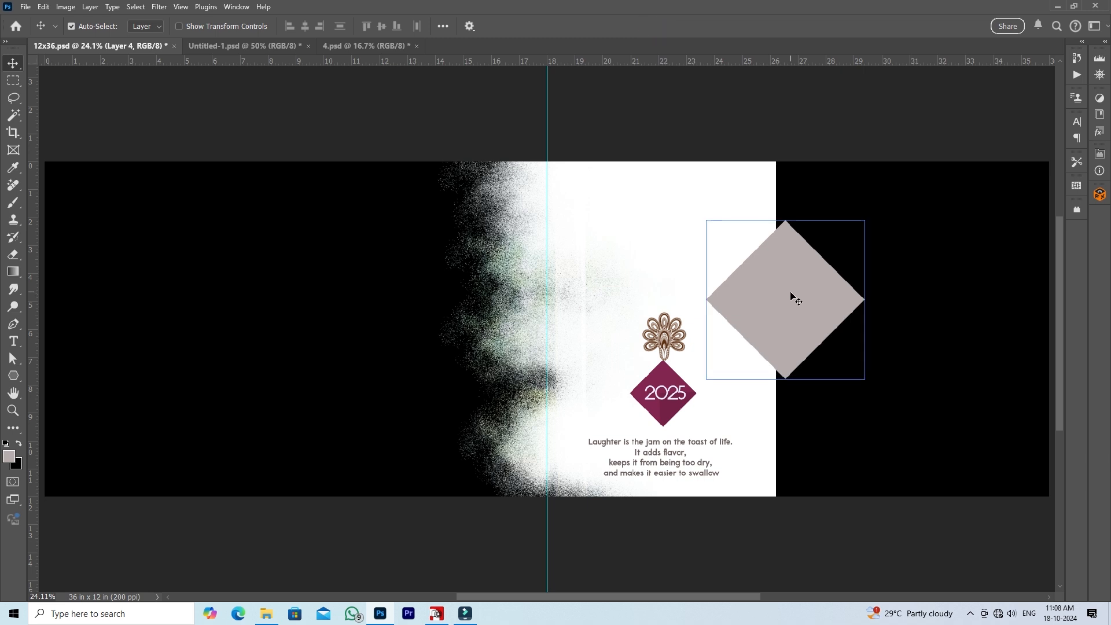
Duplicate the large grey diamond, scale the copy to about 71.6%, and place it above and left of the original.
{"action": "left_click_drag", "start_coordinate": [786, 295], "coordinate": [680, 239]}
{"action": "key", "text": "ctrl+t"}
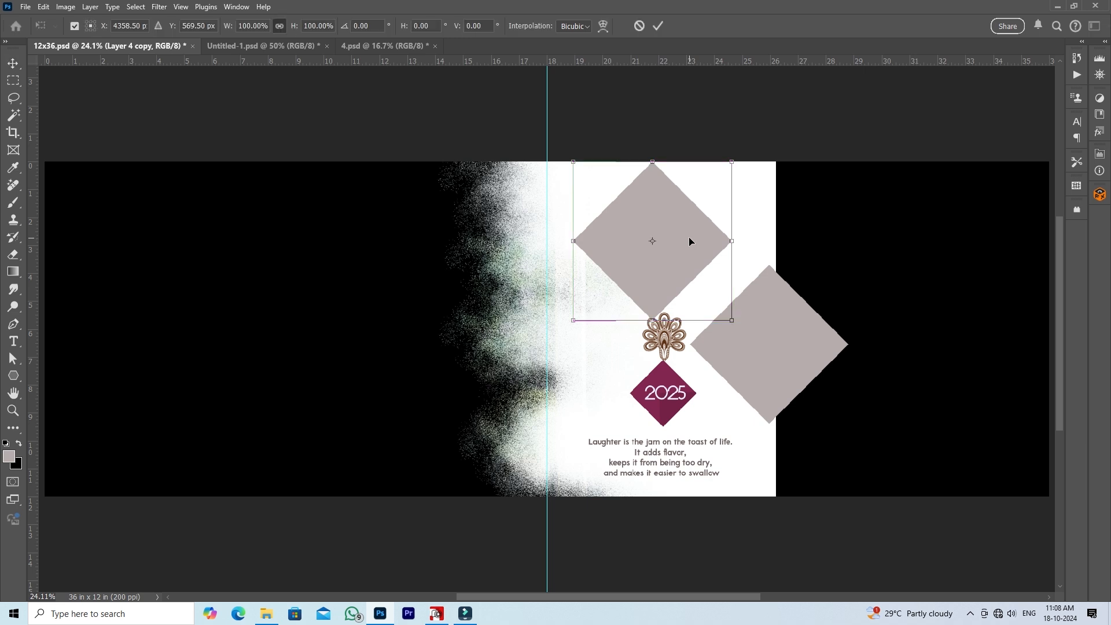
{"action": "left_click_drag", "start_coordinate": [655, 163], "coordinate": [653, 184], "text": "alt"}
{"action": "left_click_drag", "start_coordinate": [675, 258], "coordinate": [743, 259]}
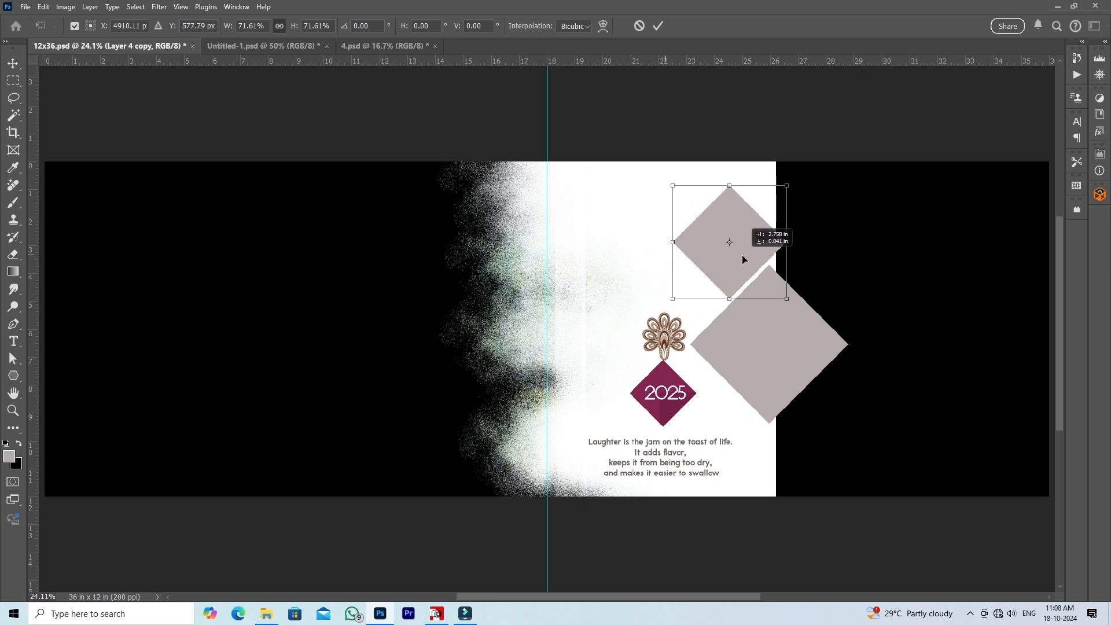
{"action": "left_click", "coordinate": [658, 26]}
Duplicate the small diamond to the large one's upper left and shift the ornament, 2025 diamond and quote left to make room.
{"action": "left_click_drag", "start_coordinate": [711, 270], "coordinate": [596, 368], "text": "alt"}
{"action": "left_click_drag", "start_coordinate": [663, 386], "coordinate": [609, 404]}
{"action": "left_click_drag", "start_coordinate": [672, 472], "coordinate": [653, 479]}
Fine-tune the positions of the two small diamonds to leave narrow, even gaps between the frames, and save the document.
{"action": "left_click_drag", "start_coordinate": [693, 309], "coordinate": [692, 309]}
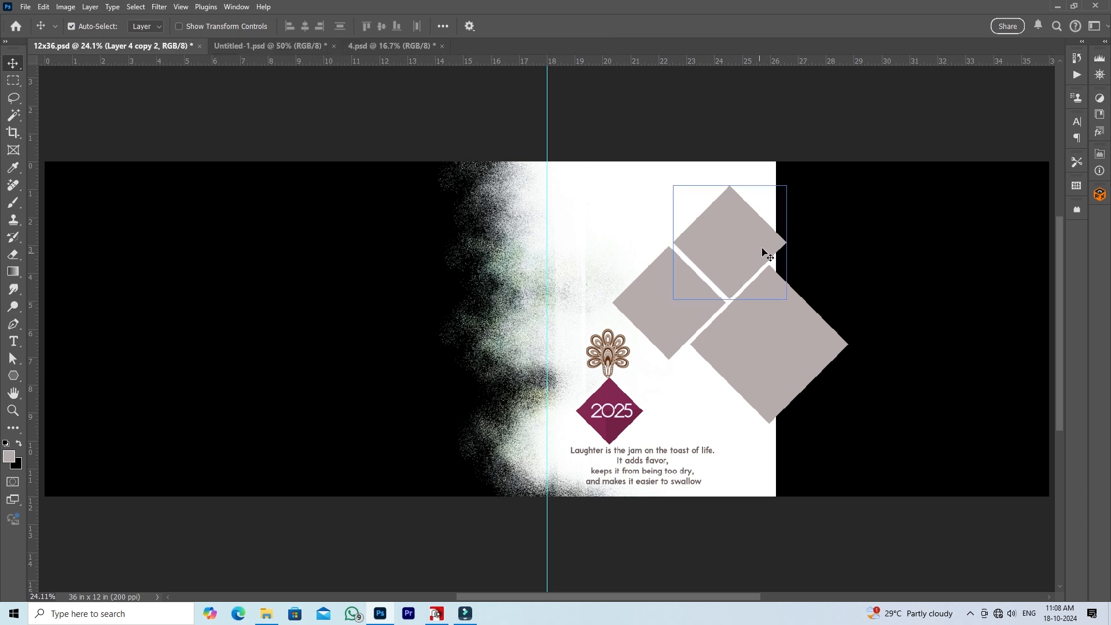
{"action": "left_click_drag", "start_coordinate": [751, 252], "coordinate": [749, 259]}
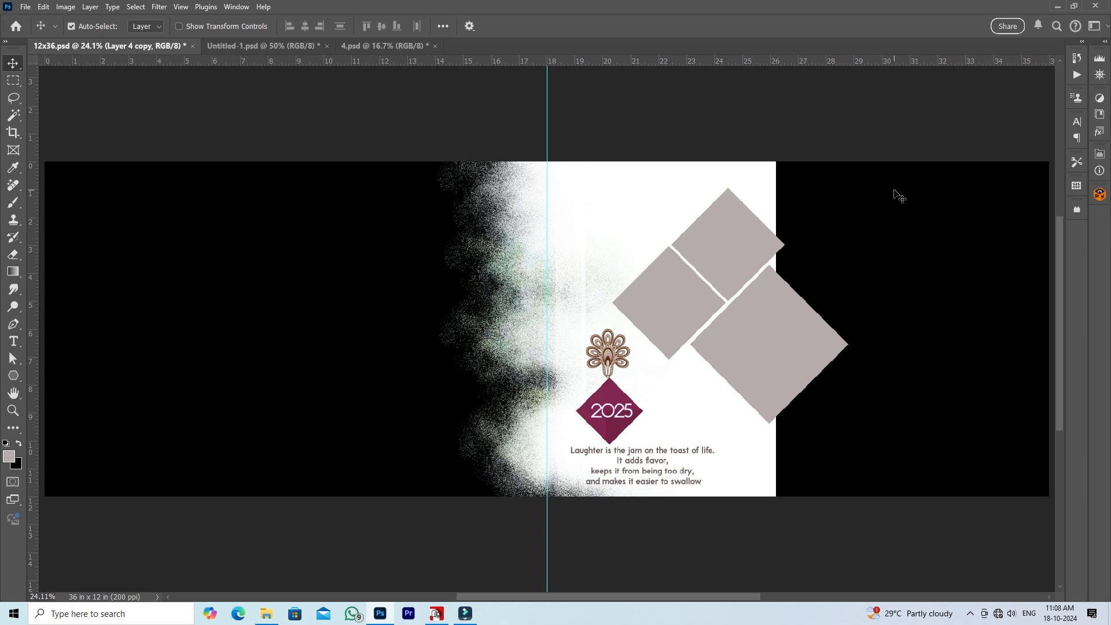
{"action": "key", "text": "ctrl+s"}
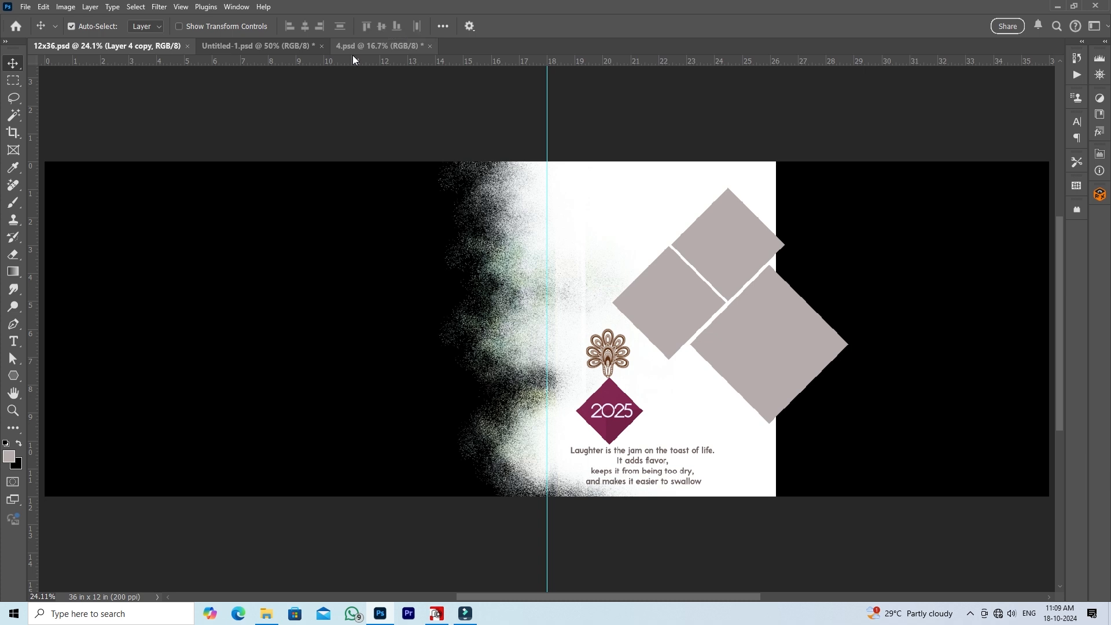
Add a new layer above all others and draw a grey-filled circle about 4.5 in wide on the black area left of the splatter.
{"action": "key", "text": "F7"}
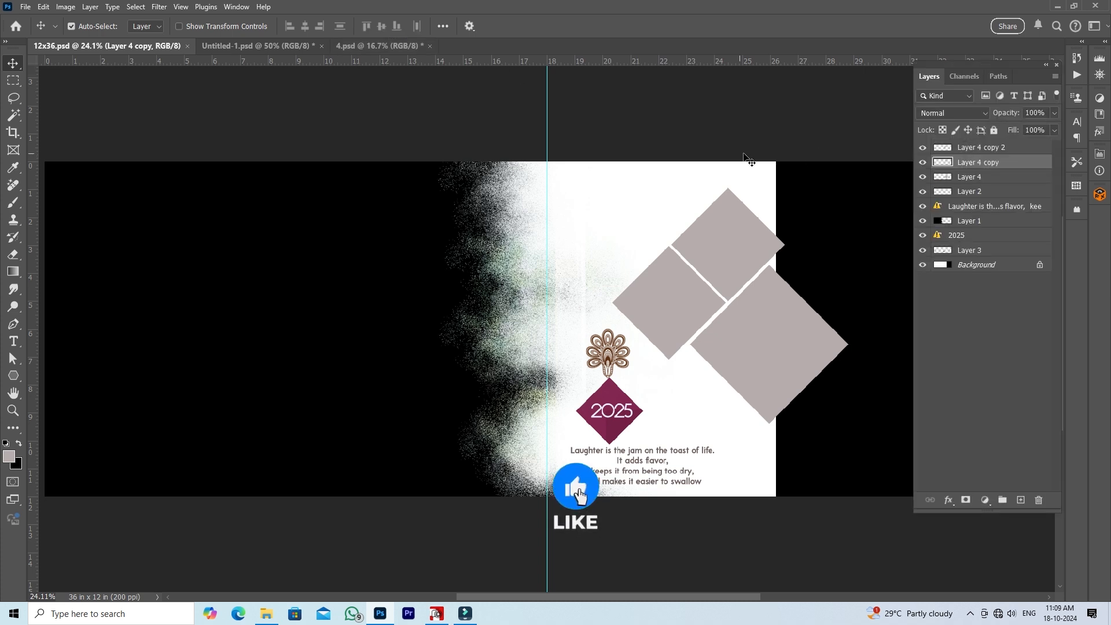
{"action": "left_click", "coordinate": [983, 147]}
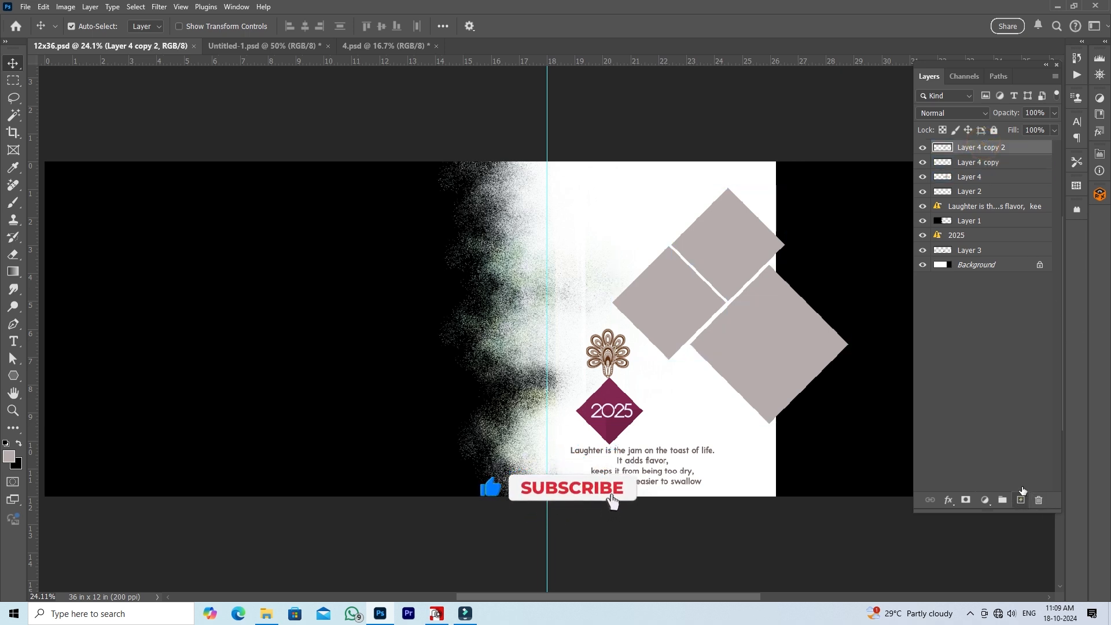
{"action": "left_click", "coordinate": [1022, 499]}
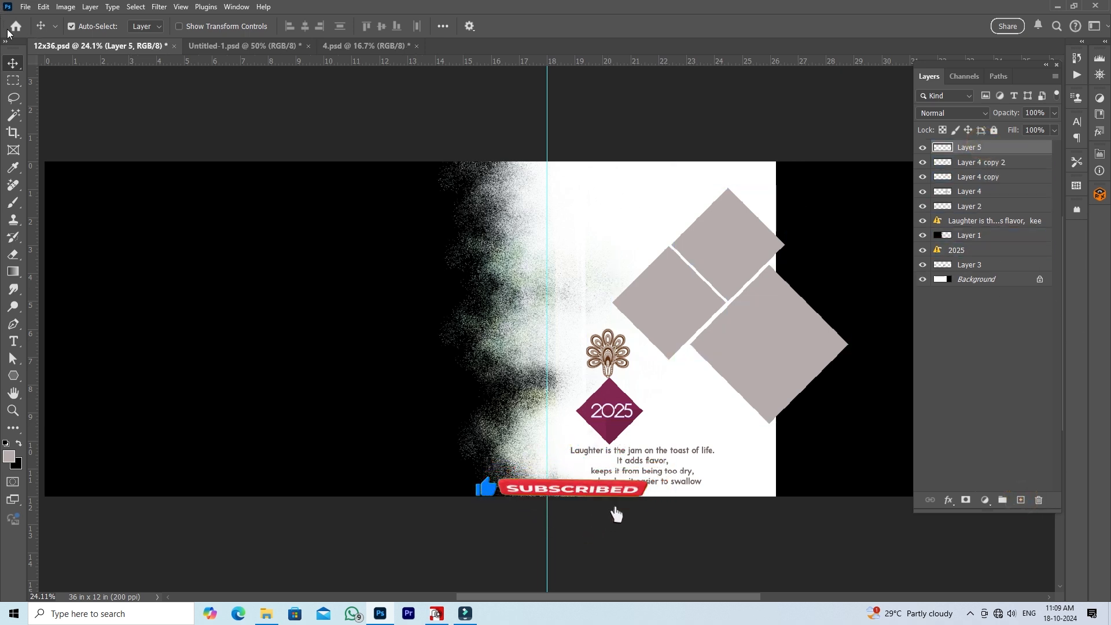
{"action": "left_click", "coordinate": [10, 81]}
{"action": "left_click", "coordinate": [81, 94]}
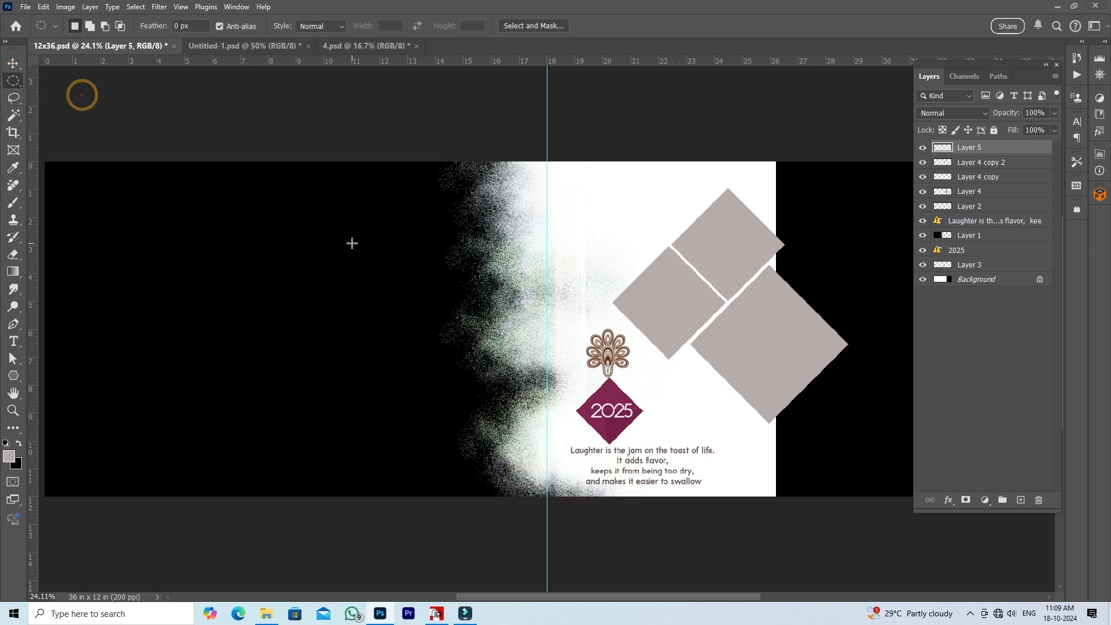
{"action": "left_click_drag", "start_coordinate": [328, 203], "coordinate": [460, 330]}
{"action": "key", "text": "alt+BackSpace"}
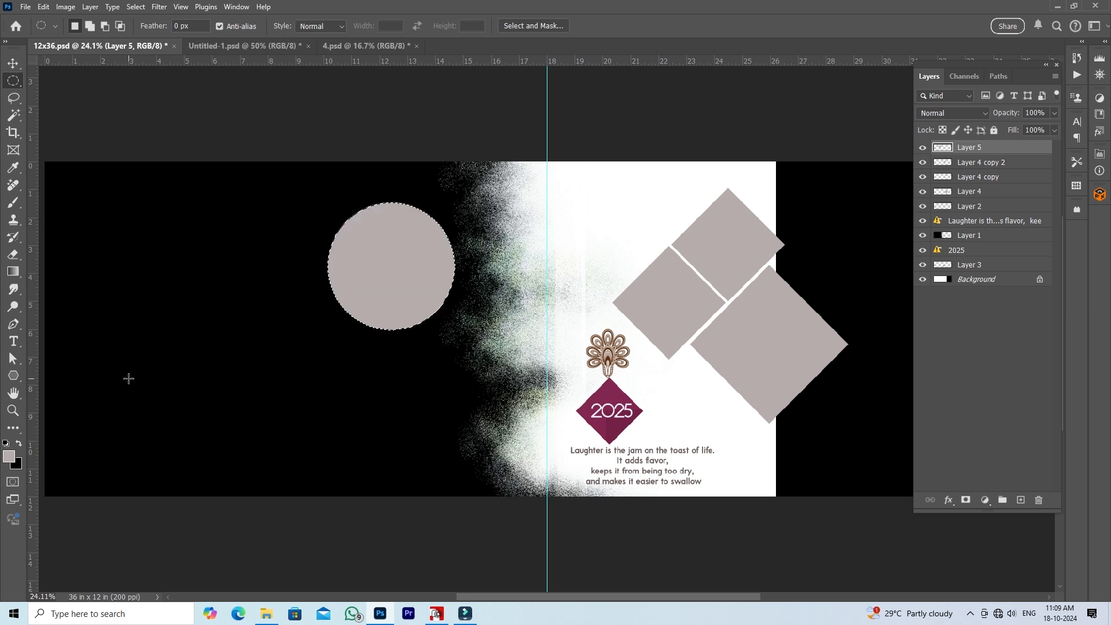
Clear the selection and move the grey circle slightly up and to the left.
{"action": "left_click", "coordinate": [12, 64]}
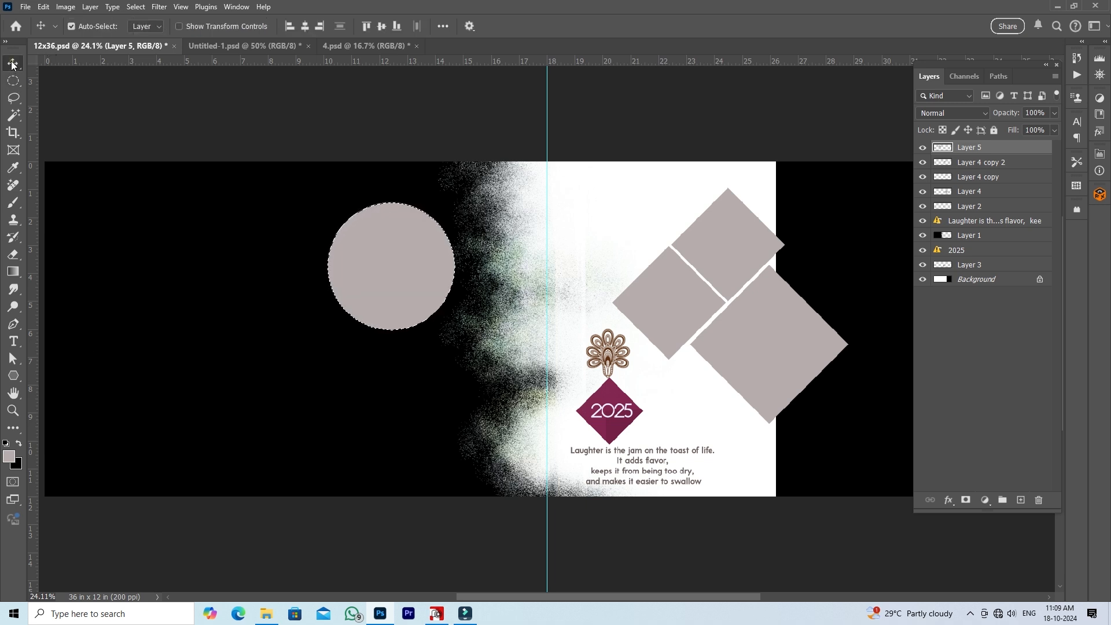
{"action": "key", "text": "ctrl+d"}
{"action": "left_click_drag", "start_coordinate": [376, 278], "coordinate": [370, 268]}
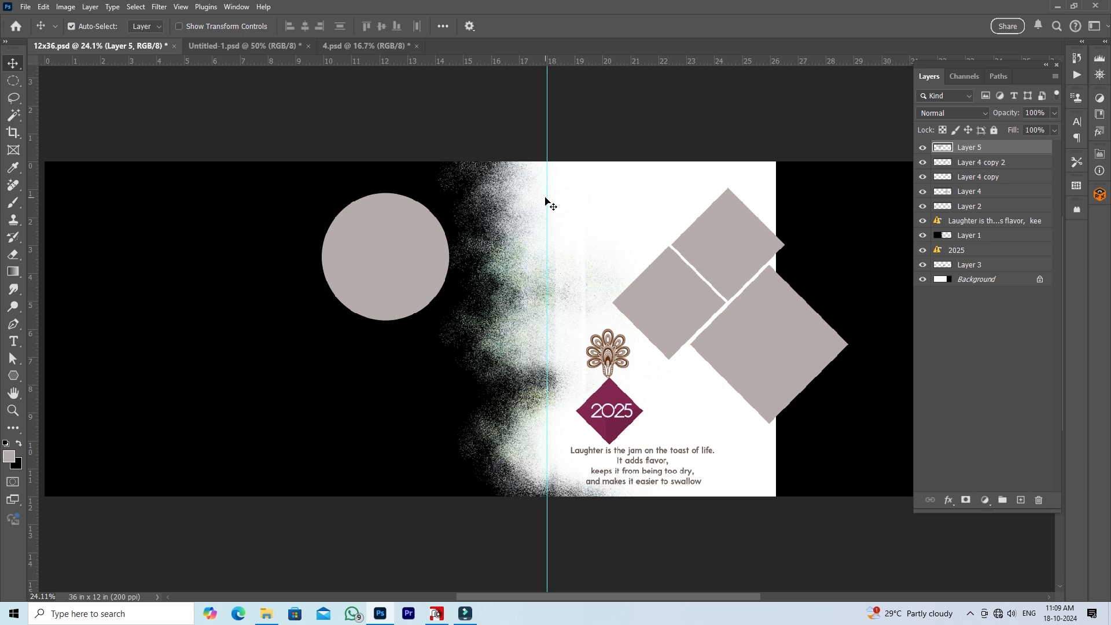
Move the large diamond and the two small diamonds lower on the page, keeping them in a tight cluster.
{"action": "left_click", "coordinate": [777, 362]}
{"action": "left_click_drag", "start_coordinate": [768, 359], "coordinate": [760, 405]}
{"action": "left_click_drag", "start_coordinate": [686, 330], "coordinate": [679, 358]}
{"action": "left_click_drag", "start_coordinate": [735, 276], "coordinate": [736, 304]}
Scale the three grey diamonds together to about 85.5% and move them right and slightly down across the white panel's edge.
{"action": "left_click", "coordinate": [739, 357]}
{"action": "left_click", "coordinate": [765, 386]}
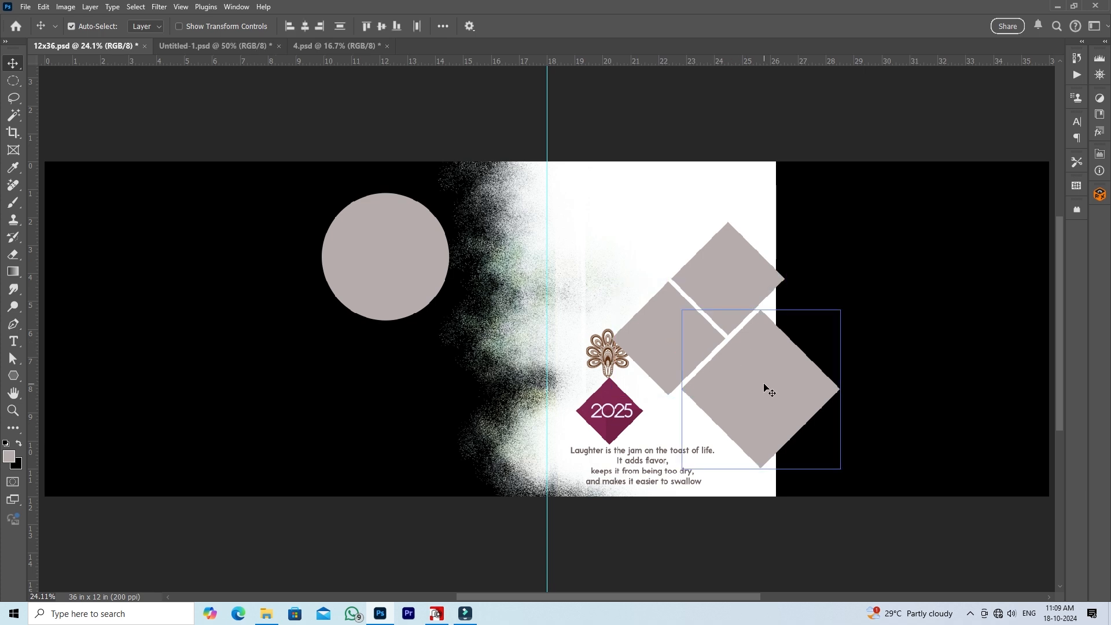
{"action": "key", "text": "ctrl+t"}
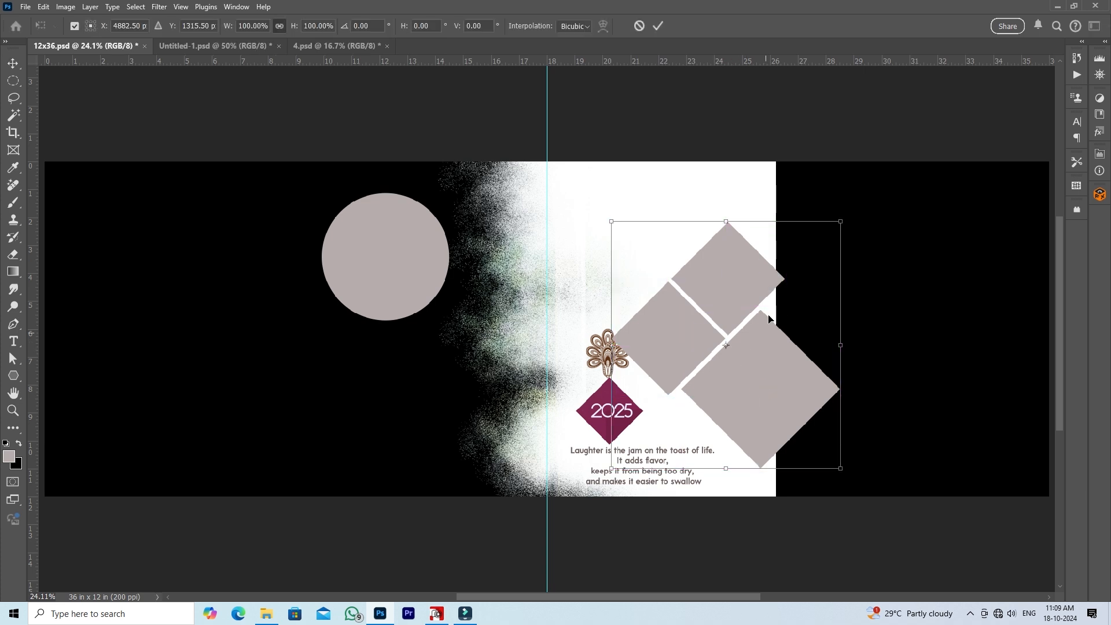
{"action": "left_click_drag", "start_coordinate": [730, 225], "coordinate": [729, 241]}
{"action": "left_click_drag", "start_coordinate": [747, 361], "coordinate": [776, 370]}
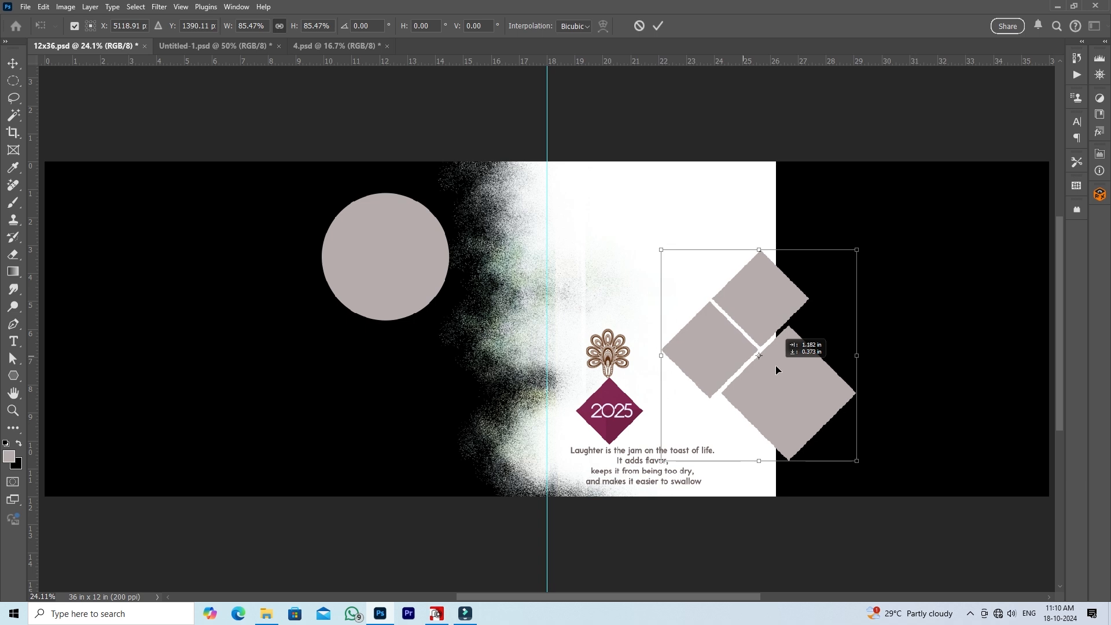
{"action": "left_click", "coordinate": [660, 27]}
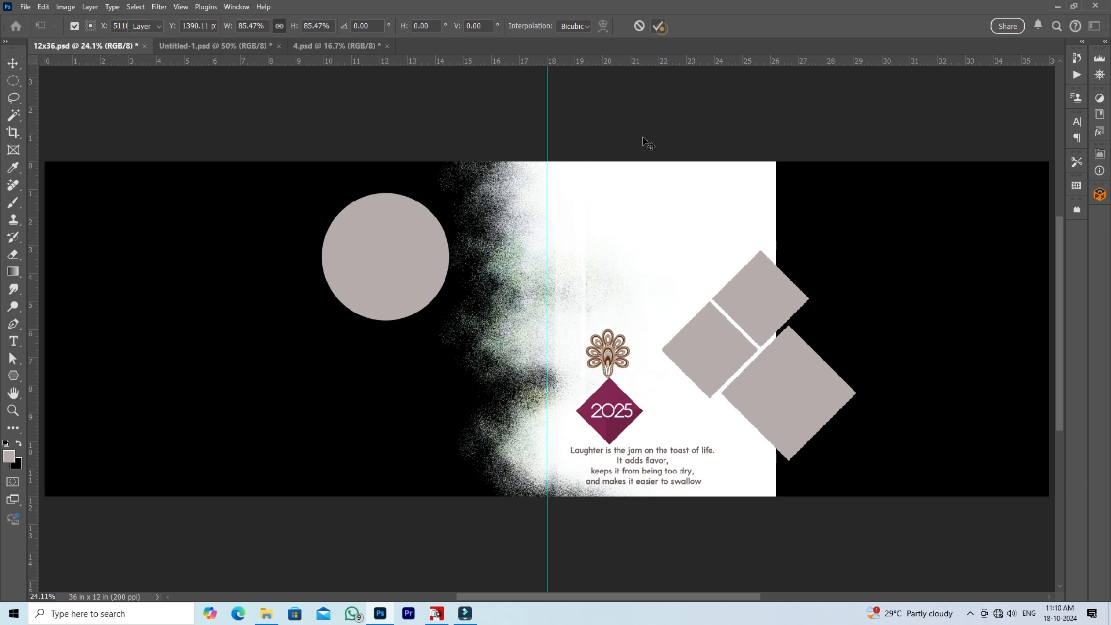
Move the peacock ornament and purple 2025 diamond together slightly right and up, centred over the quote, and save the document.
{"action": "left_click", "coordinate": [611, 400]}
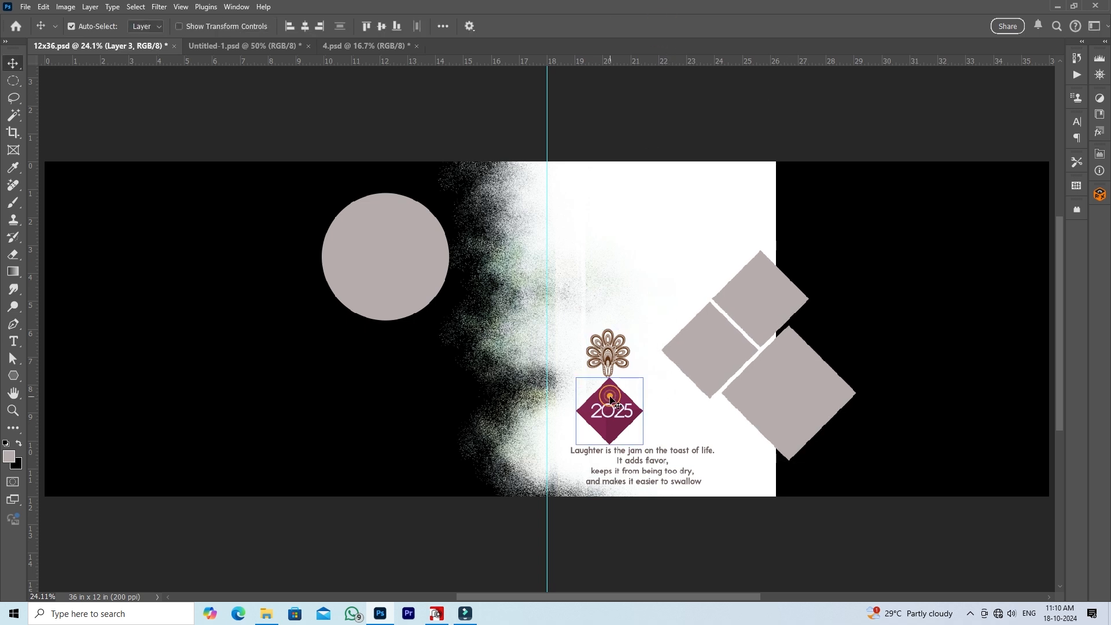
{"action": "left_click", "coordinate": [614, 363], "text": "shift"}
{"action": "left_click_drag", "start_coordinate": [612, 362], "coordinate": [631, 356]}
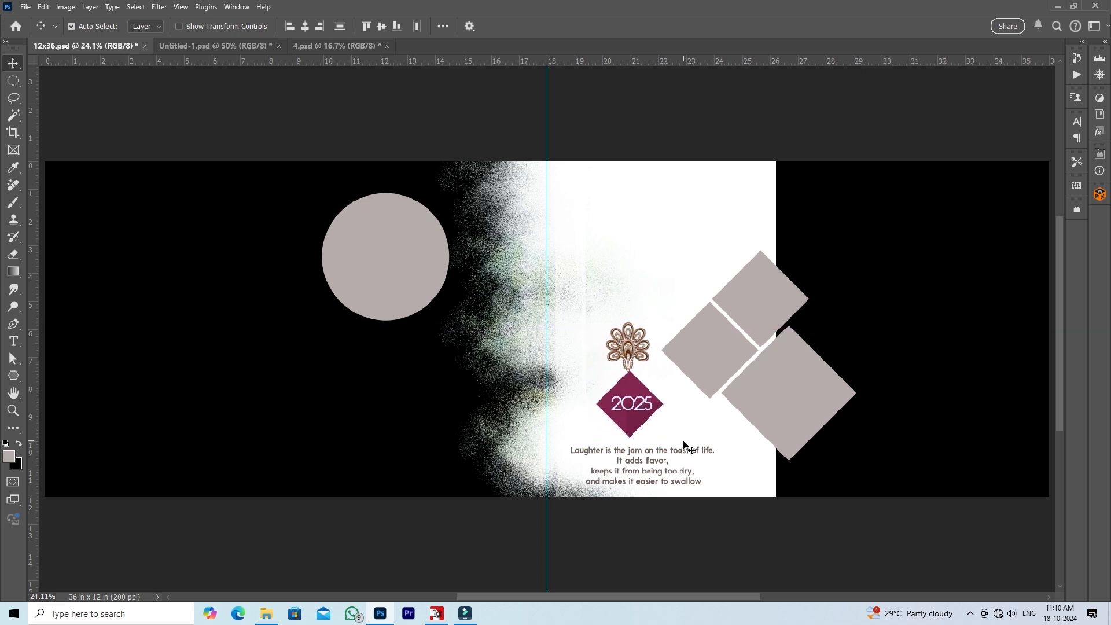
{"action": "key", "text": "ctrl+s"}
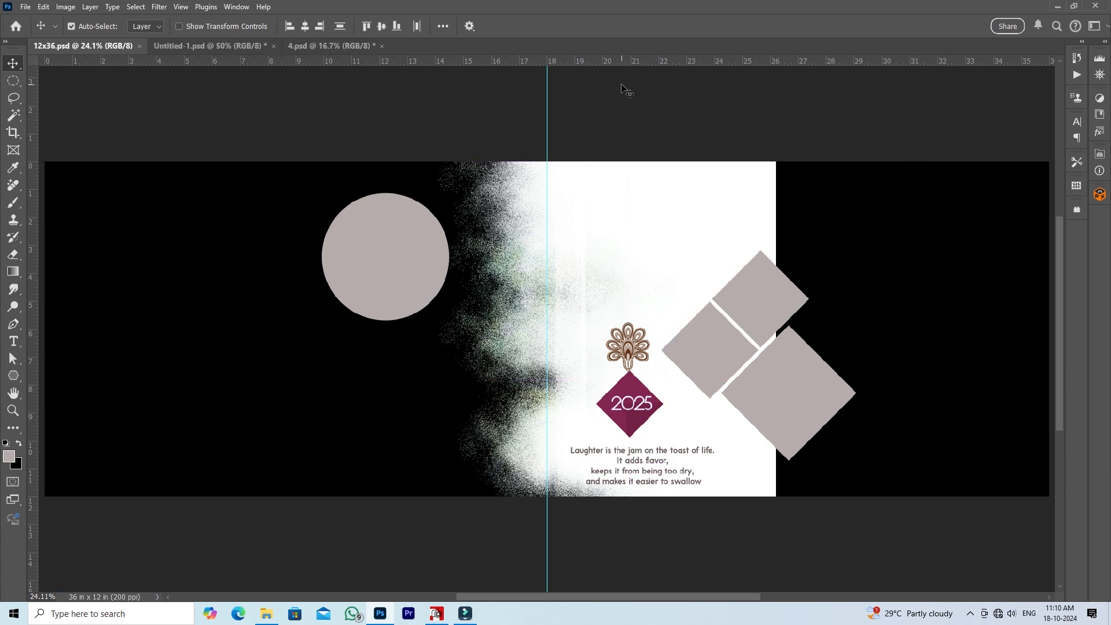
Select the black splatter layer, Layer 1, and open wp7609608-tamil-movies-love-photo-wallpapers.jpg from the photoshop training-02 folder in Photoshop.
{"action": "scroll", "coordinate": [313, 311], "scroll_direction": "left", "scroll_amount": 3}
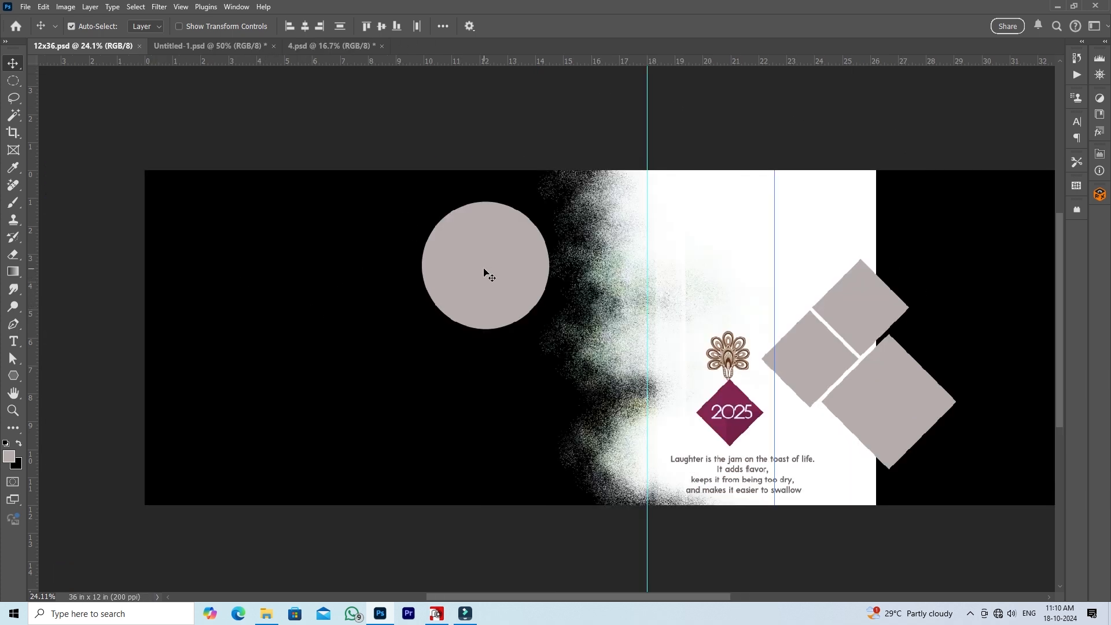
{"action": "right_click", "coordinate": [279, 285]}
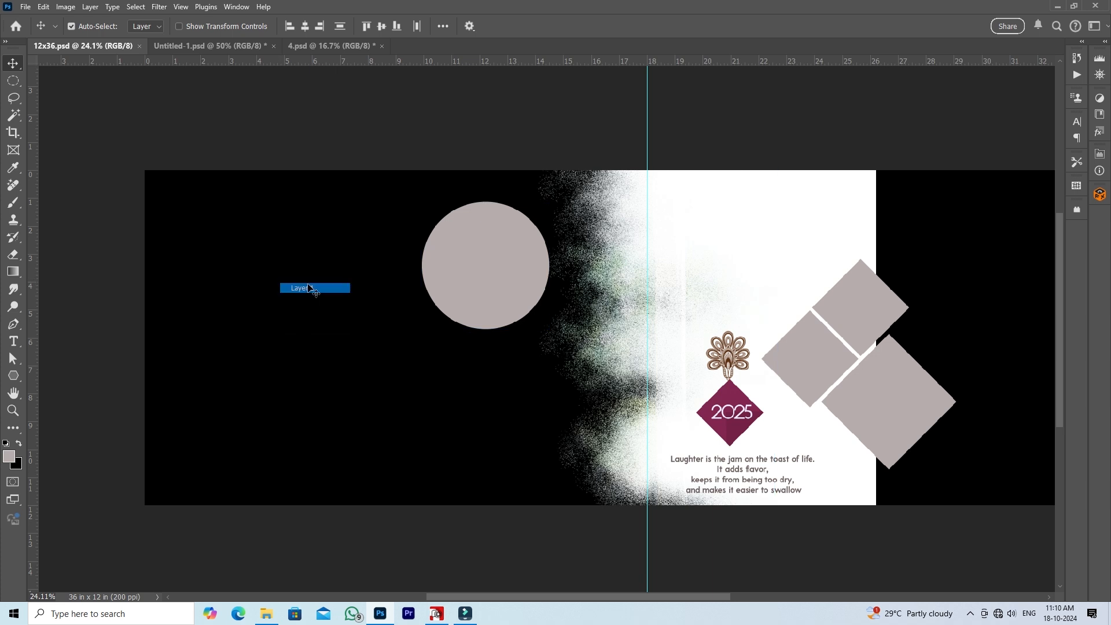
{"action": "left_click", "coordinate": [307, 286]}
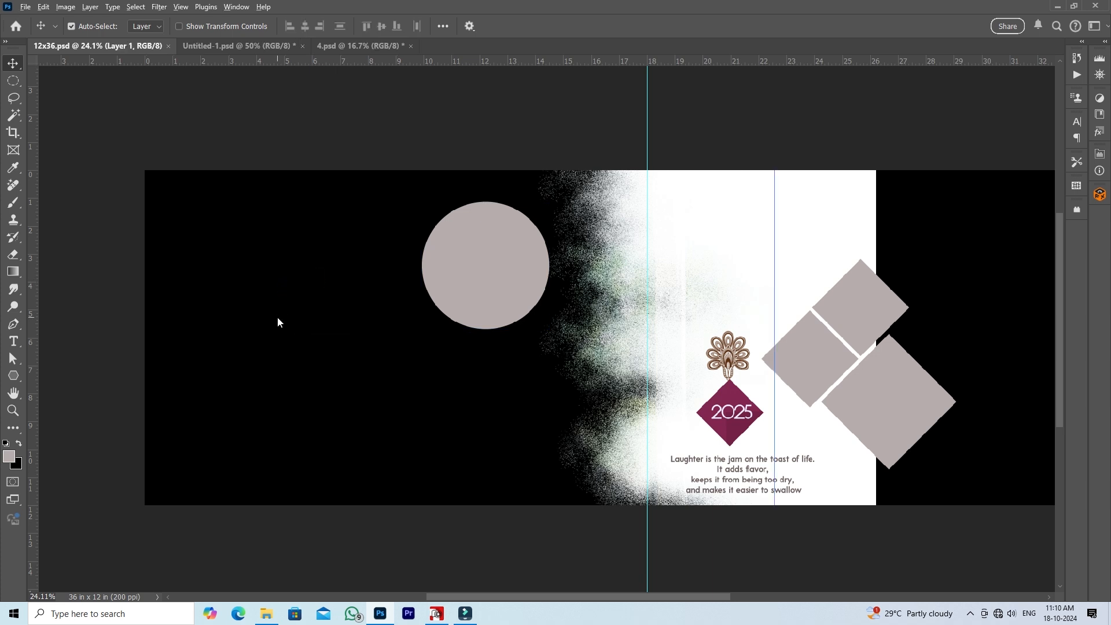
{"action": "key", "text": "alt+Tab"}
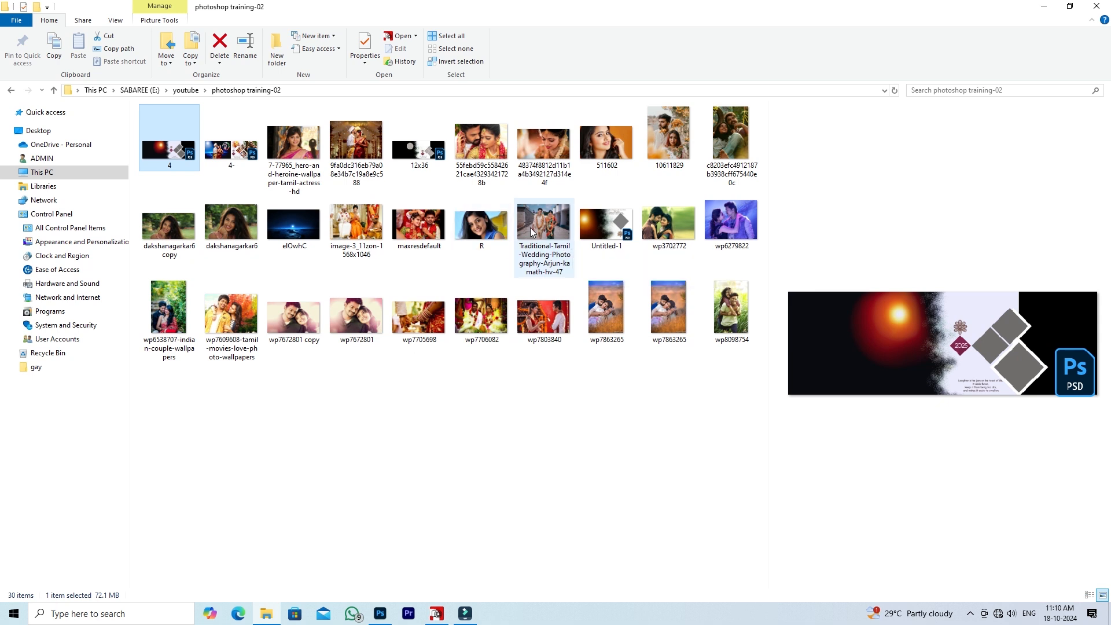
{"action": "left_click", "coordinate": [538, 229]}
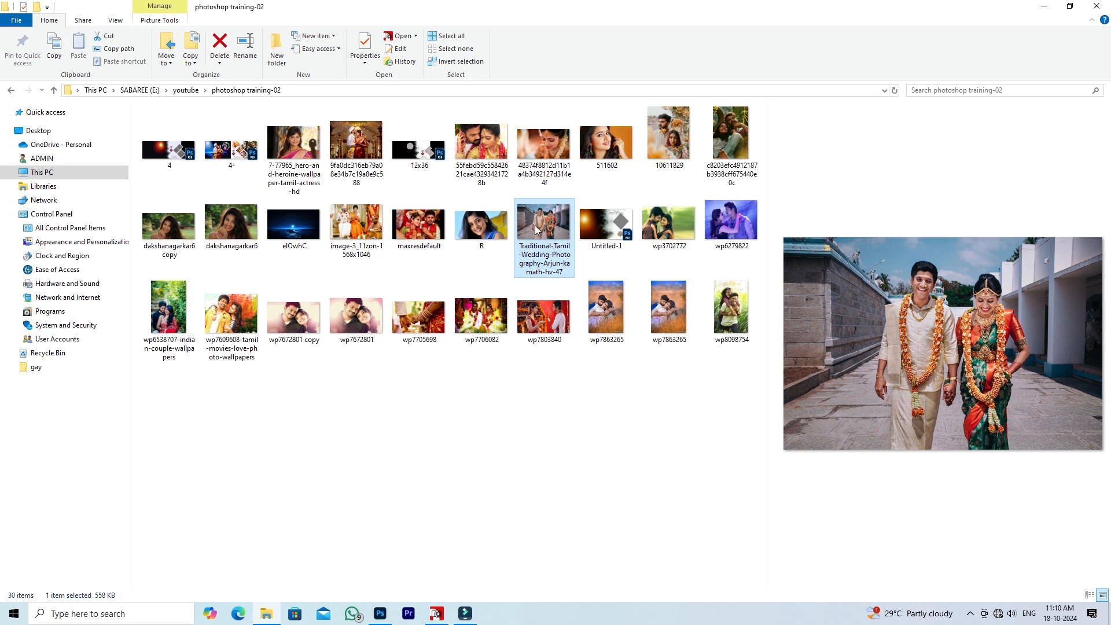
{"action": "left_click", "coordinate": [233, 319]}
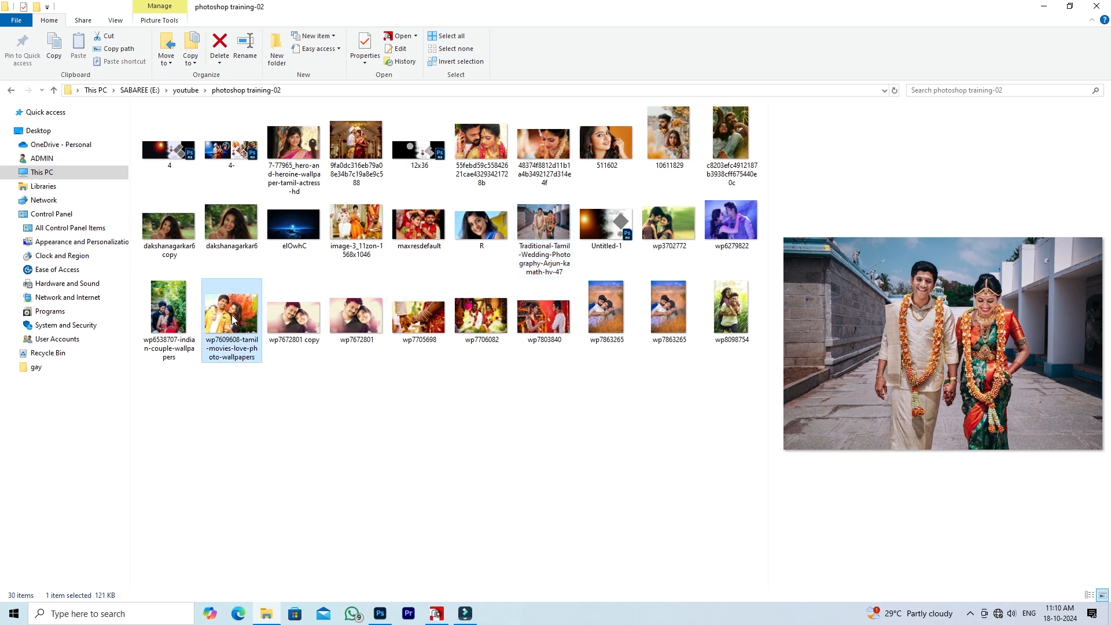
{"action": "left_click_drag", "start_coordinate": [234, 320], "coordinate": [579, 43]}
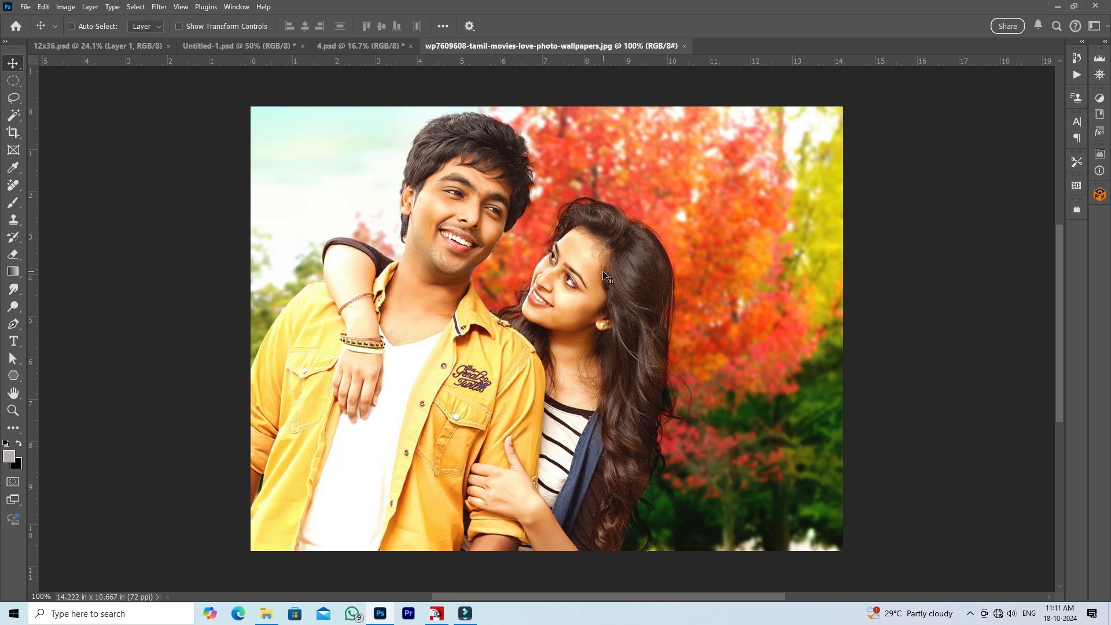
Resample the couple photo to a resolution of 300 pixels/inch.
{"action": "key", "text": "ctrl+alt+i"}
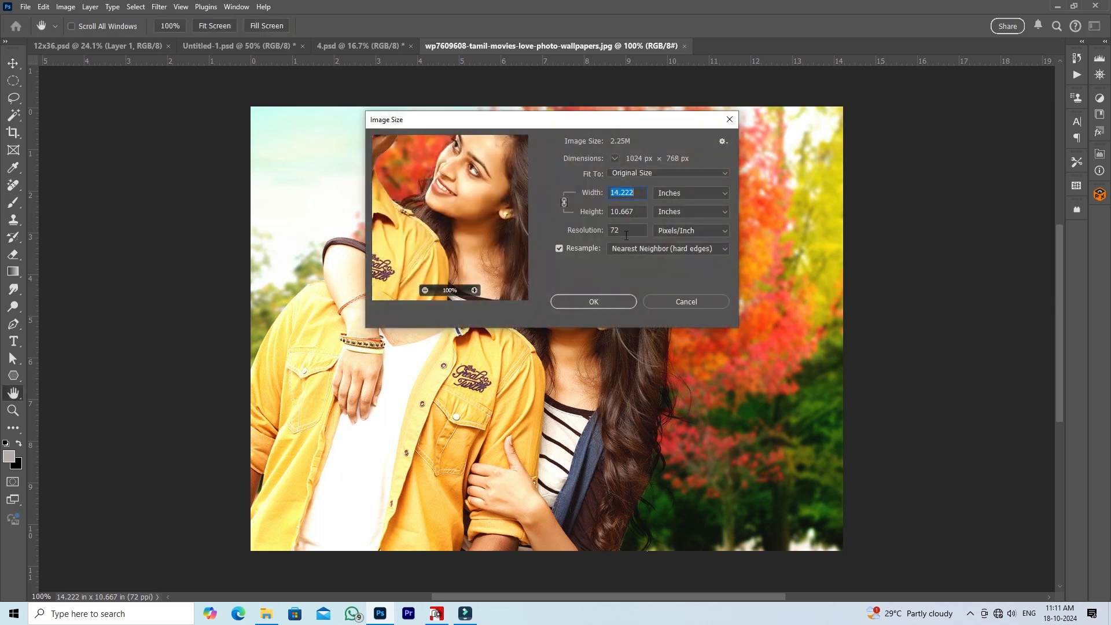
{"action": "double_click", "coordinate": [626, 235]}
{"action": "type", "text": "300"}
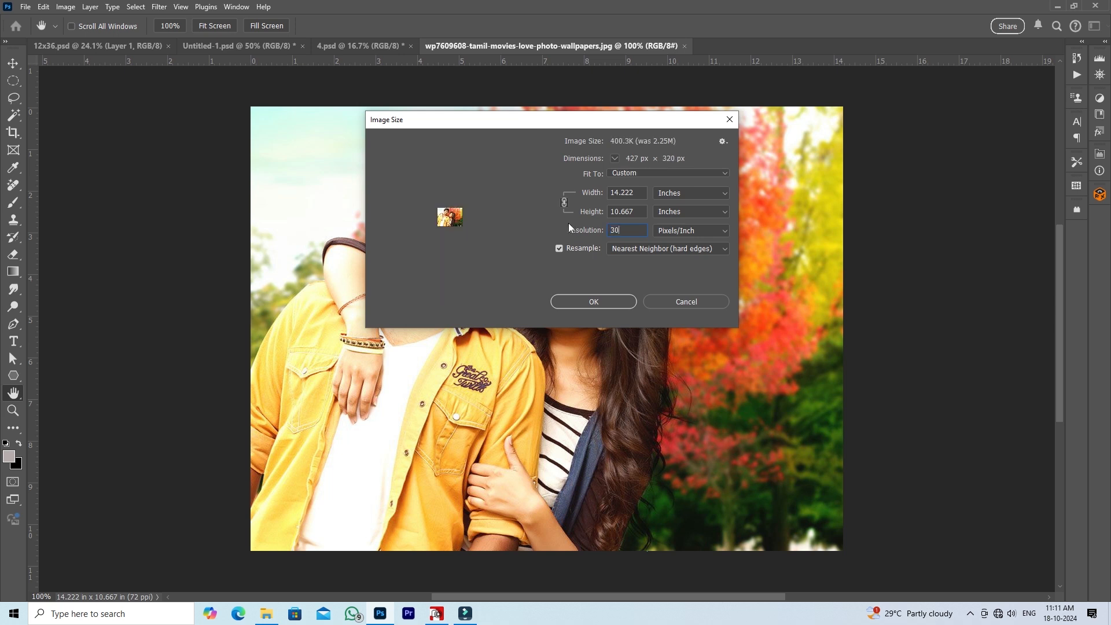
{"action": "left_click", "coordinate": [586, 305]}
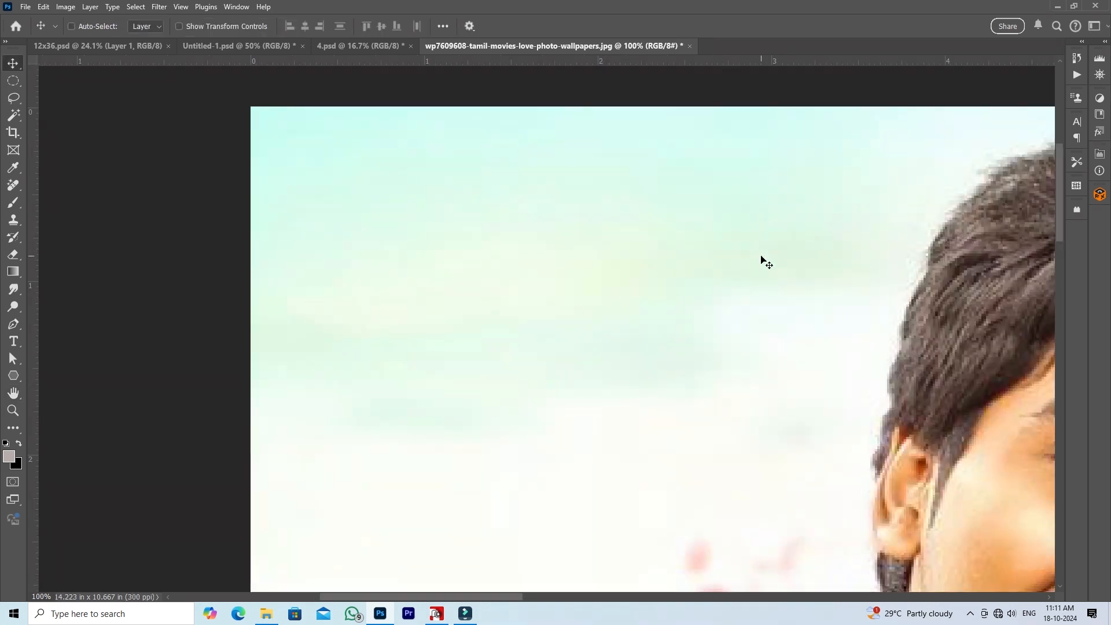
Copy the entire couple photo into 12x36.psd directly above the splatter layer and align it with the spread's left edge.
{"action": "key", "text": "ctrl+0"}
{"action": "key", "text": "ctrl+a"}
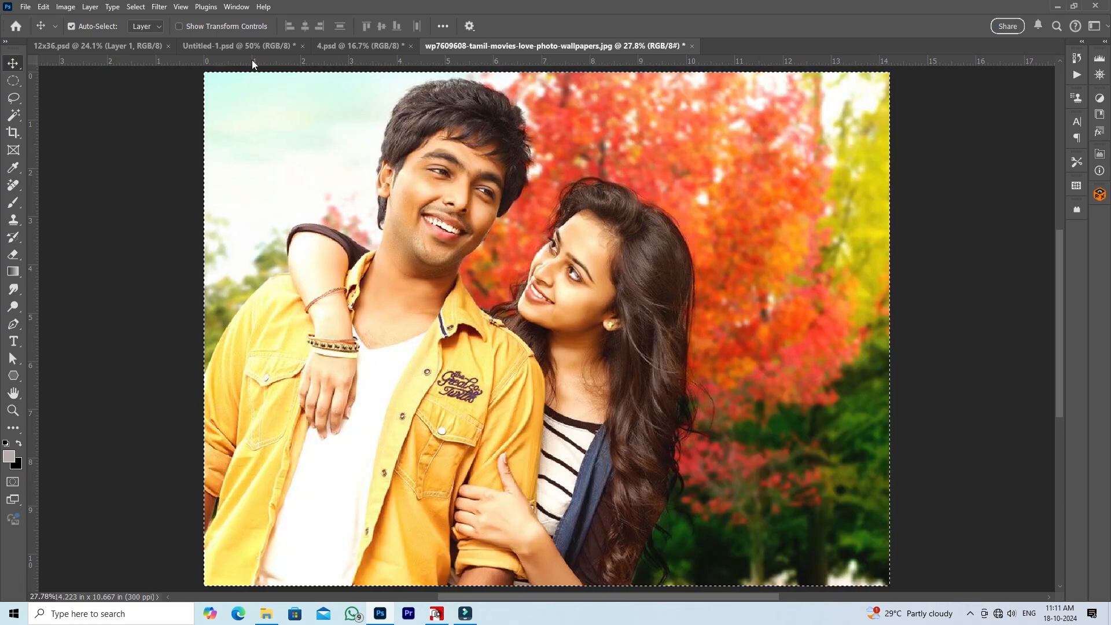
{"action": "left_click", "coordinate": [95, 47]}
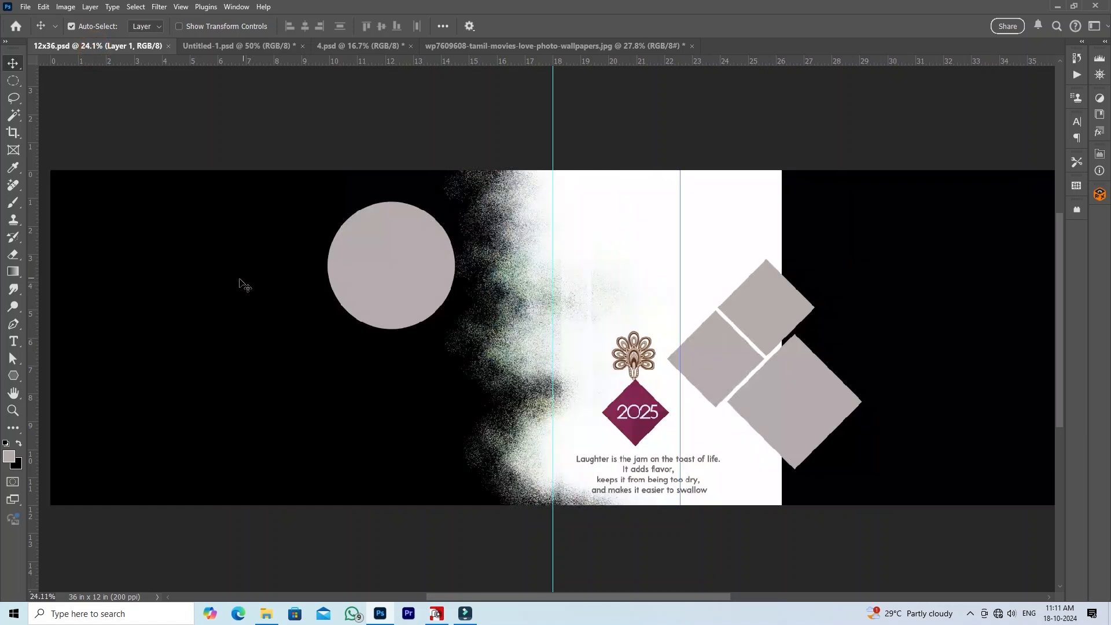
{"action": "key", "text": "ctrl+v"}
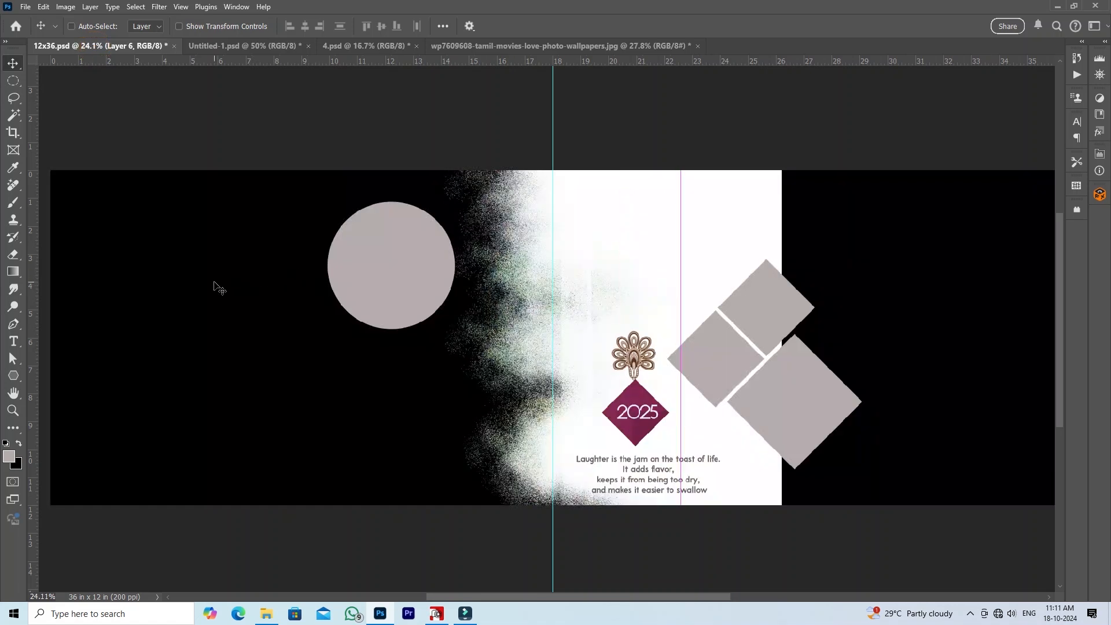
{"action": "left_click_drag", "start_coordinate": [342, 387], "coordinate": [115, 352]}
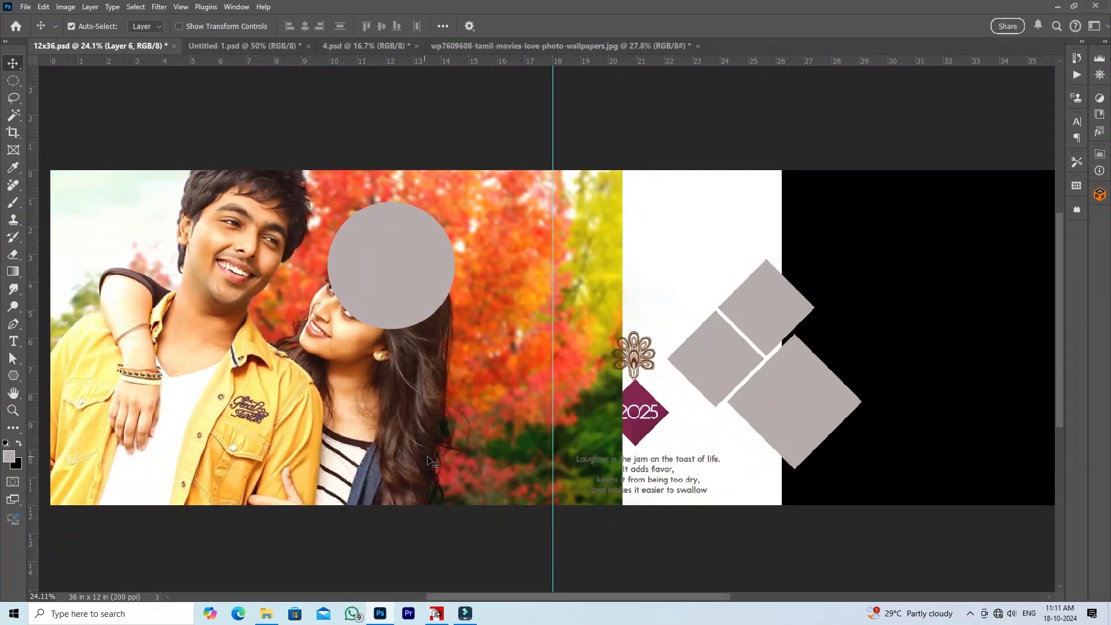
Clip the couple photo layer, Layer 6, to the black splatter layer beneath it with a clipping mask.
{"action": "key", "text": "F7"}
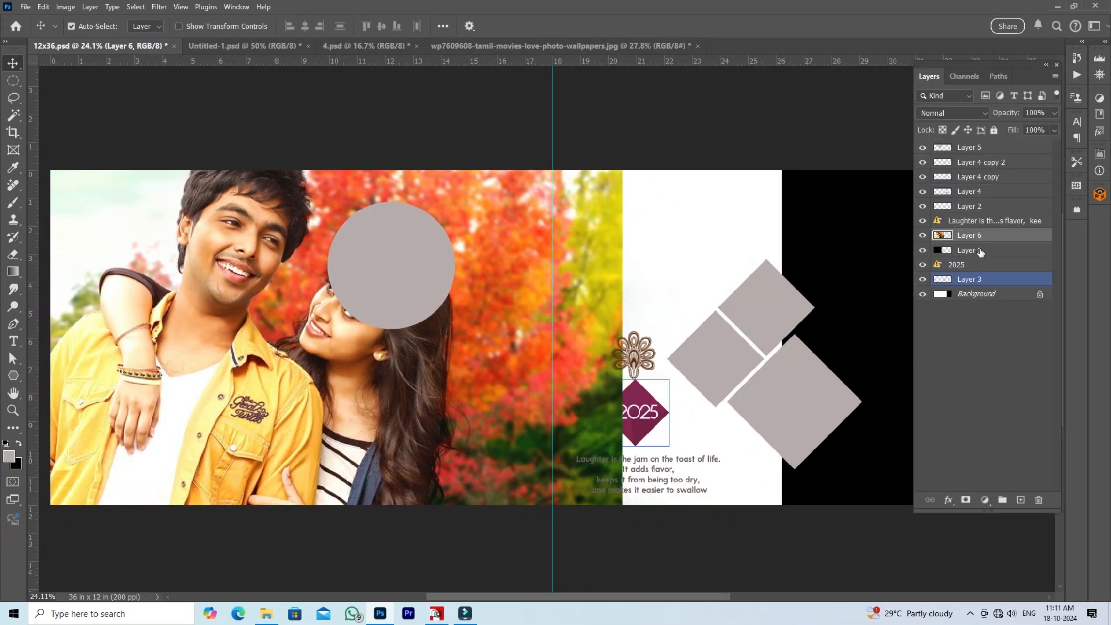
{"action": "right_click", "coordinate": [989, 232]}
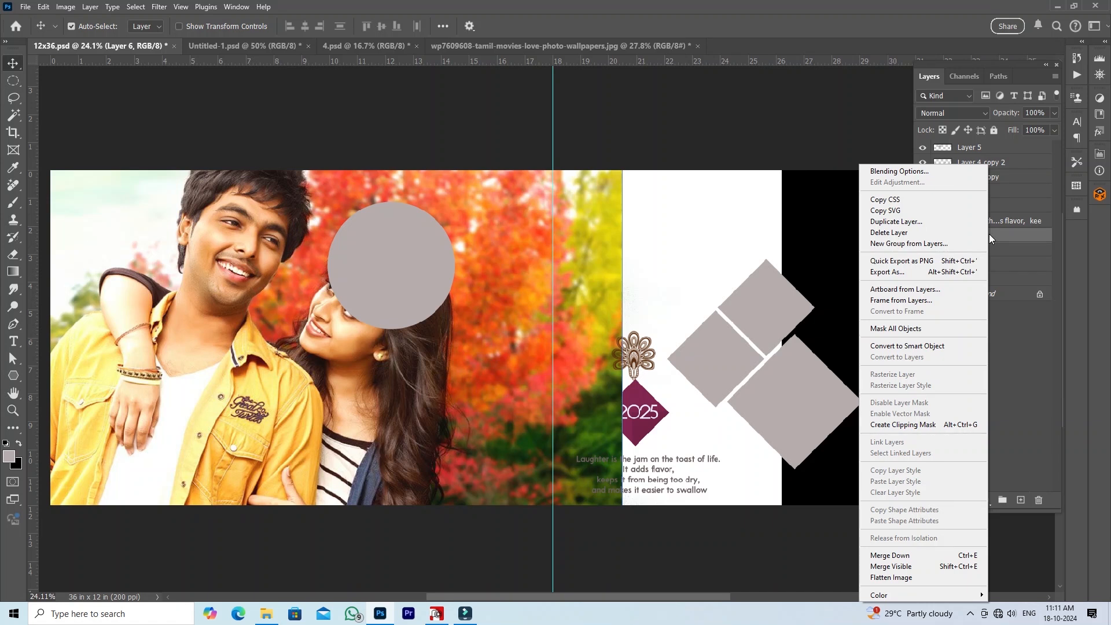
{"action": "left_click", "coordinate": [933, 428]}
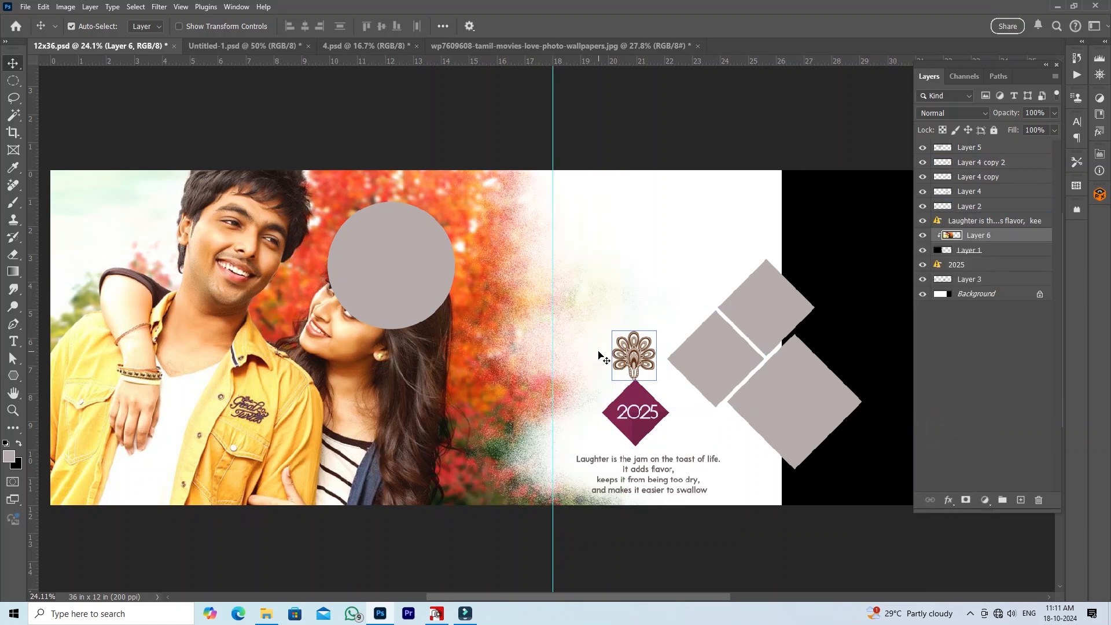
Reposition the clipped couple photo to frame both faces and move the grey circle frame right and slightly up, clear of the woman's head.
{"action": "left_click_drag", "start_coordinate": [266, 368], "coordinate": [290, 379]}
{"action": "left_click_drag", "start_coordinate": [405, 255], "coordinate": [483, 239]}
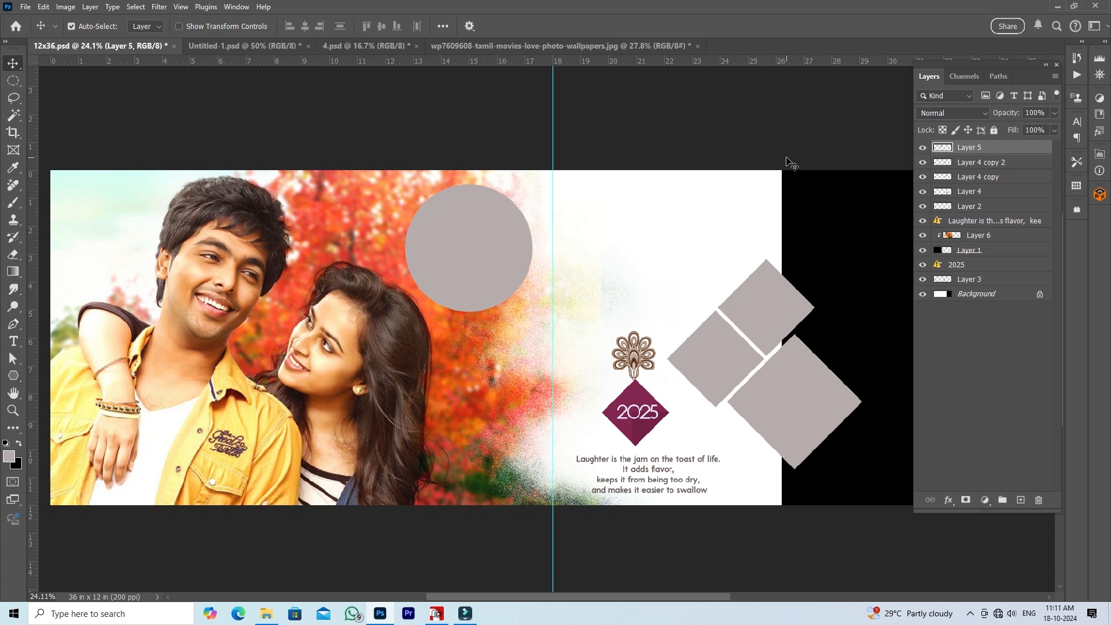
{"action": "left_click_drag", "start_coordinate": [849, 208], "coordinate": [612, 217]}
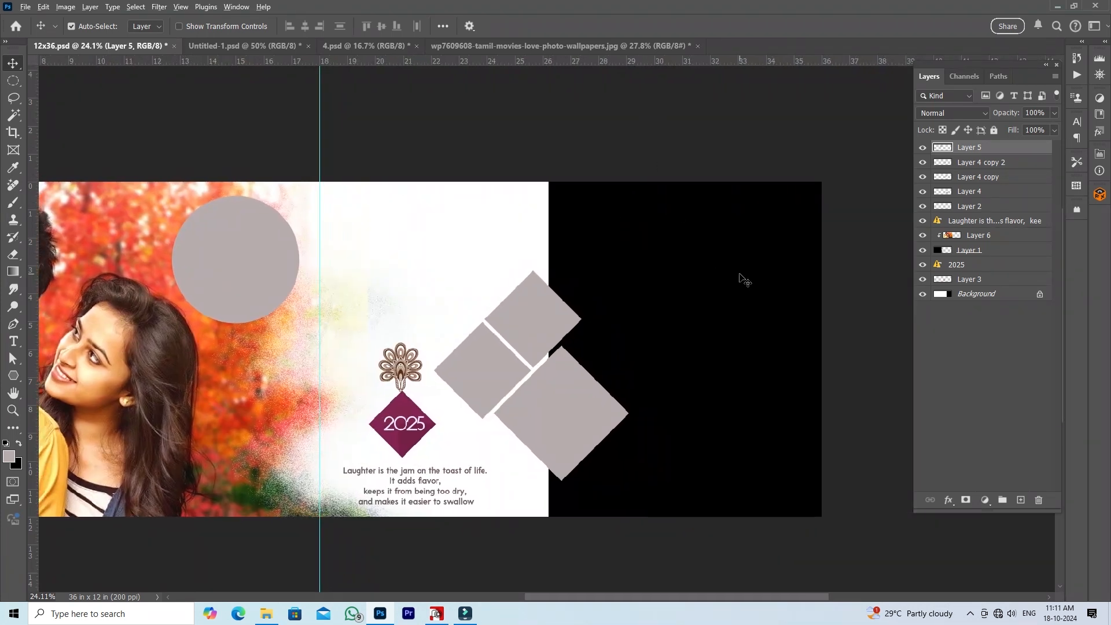
Open c8203efc4912187b3938cff675440e0c.jpg from the photoshop training-02 folder in Photoshop and copy the entire photo.
{"action": "key", "text": "alt+Tab"}
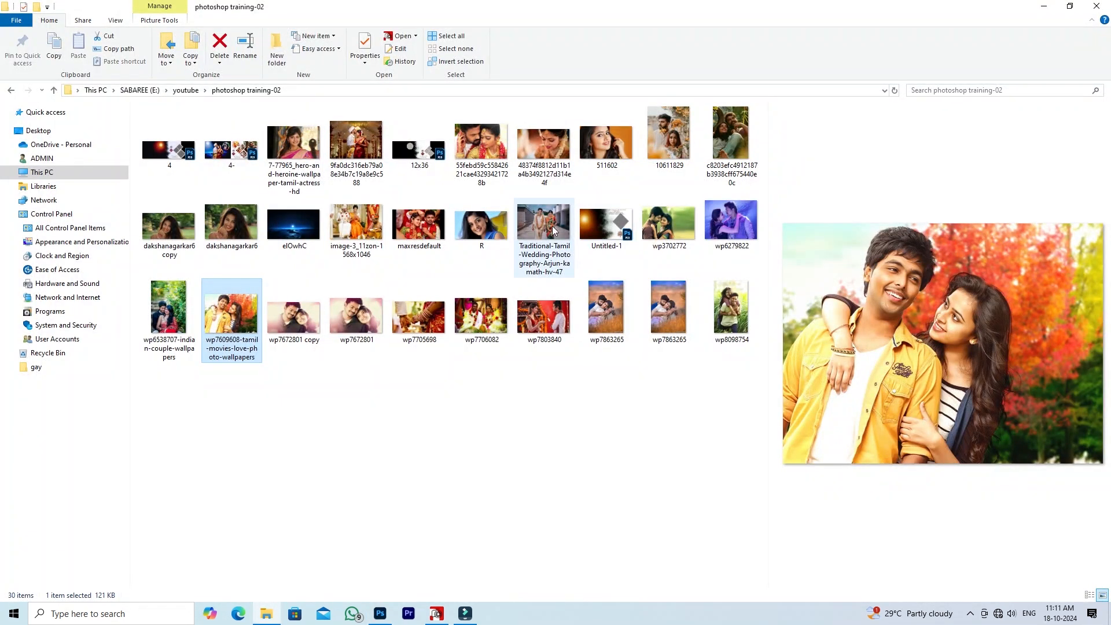
{"action": "left_click", "coordinate": [733, 142]}
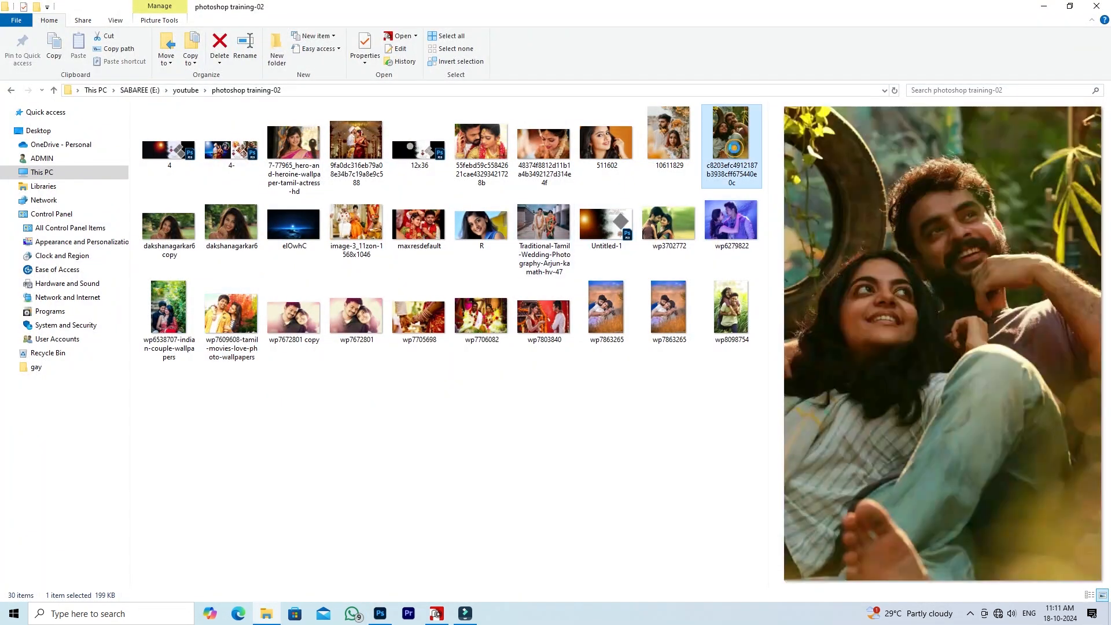
{"action": "left_click_drag", "start_coordinate": [733, 139], "coordinate": [829, 44]}
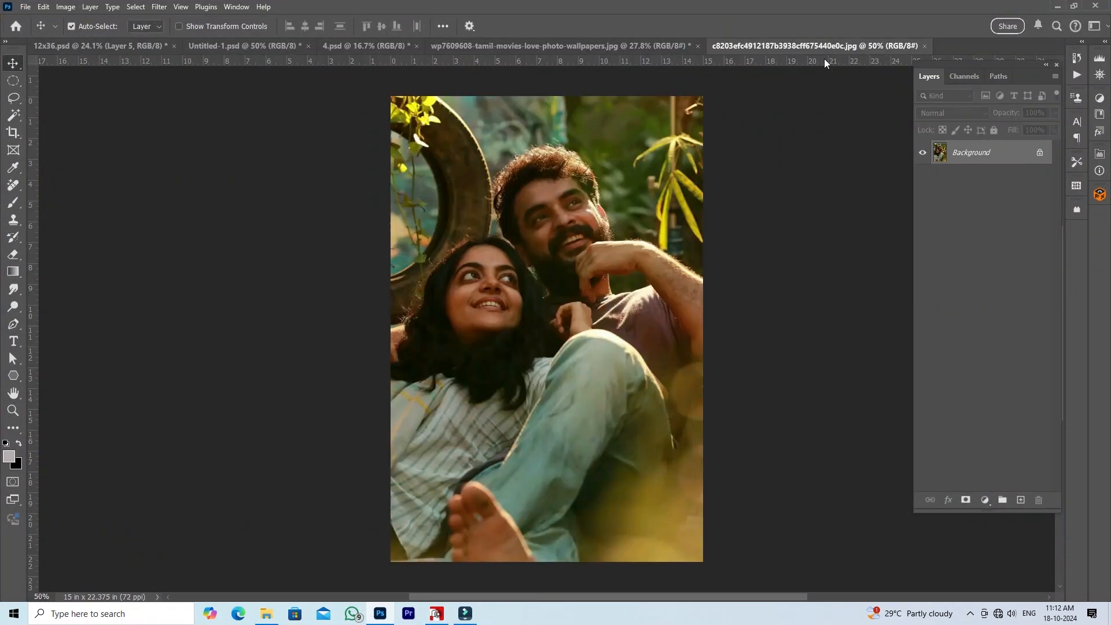
{"action": "key", "text": "ctrl+a"}
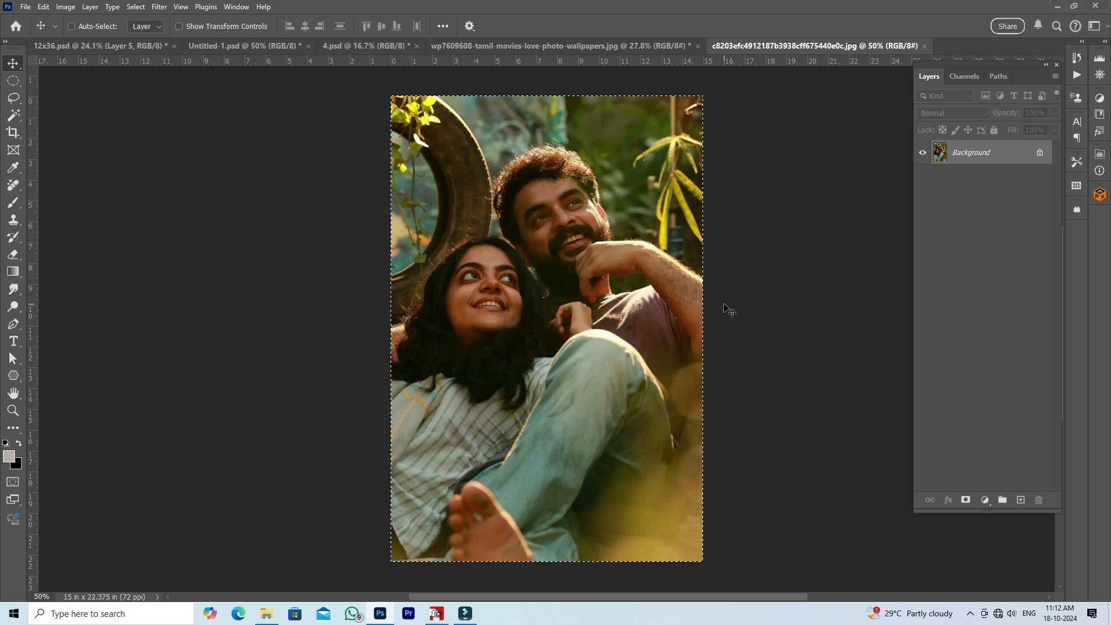
In 12x36.psd, select the black area at the spread's right end on the Background layer with the Magic Wand.
{"action": "left_click", "coordinate": [106, 45]}
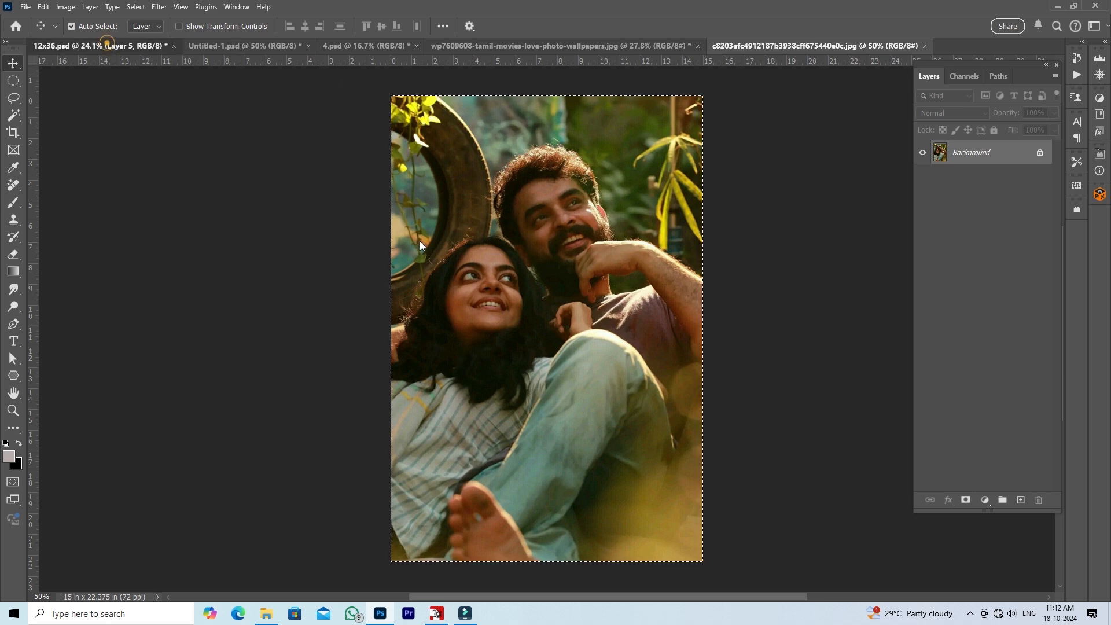
{"action": "left_click_drag", "start_coordinate": [824, 304], "coordinate": [404, 281]}
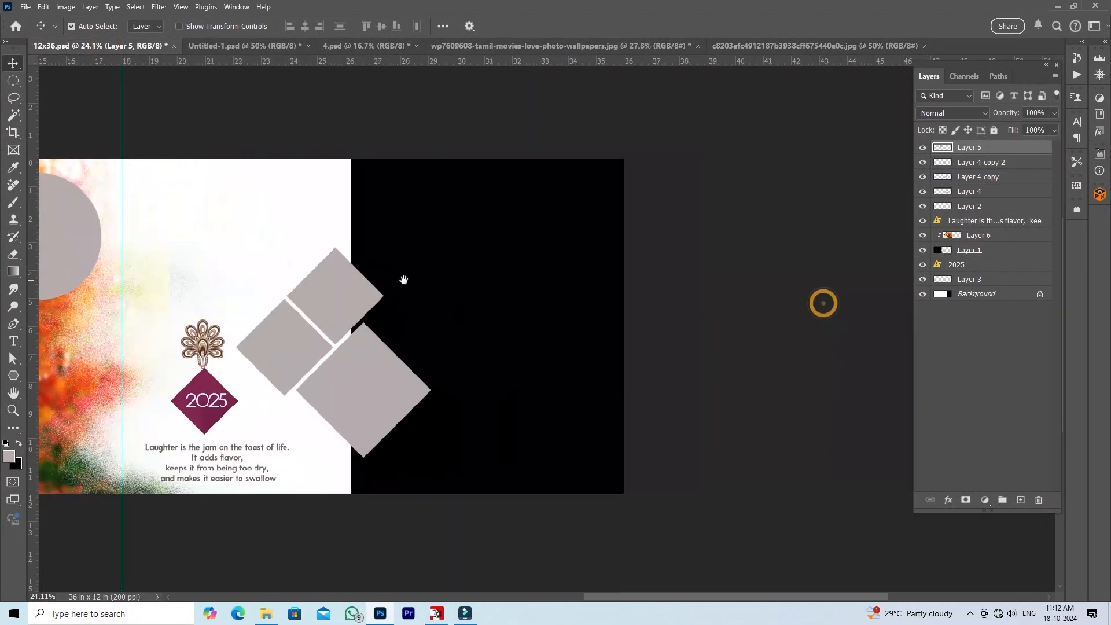
{"action": "right_click", "coordinate": [480, 281]}
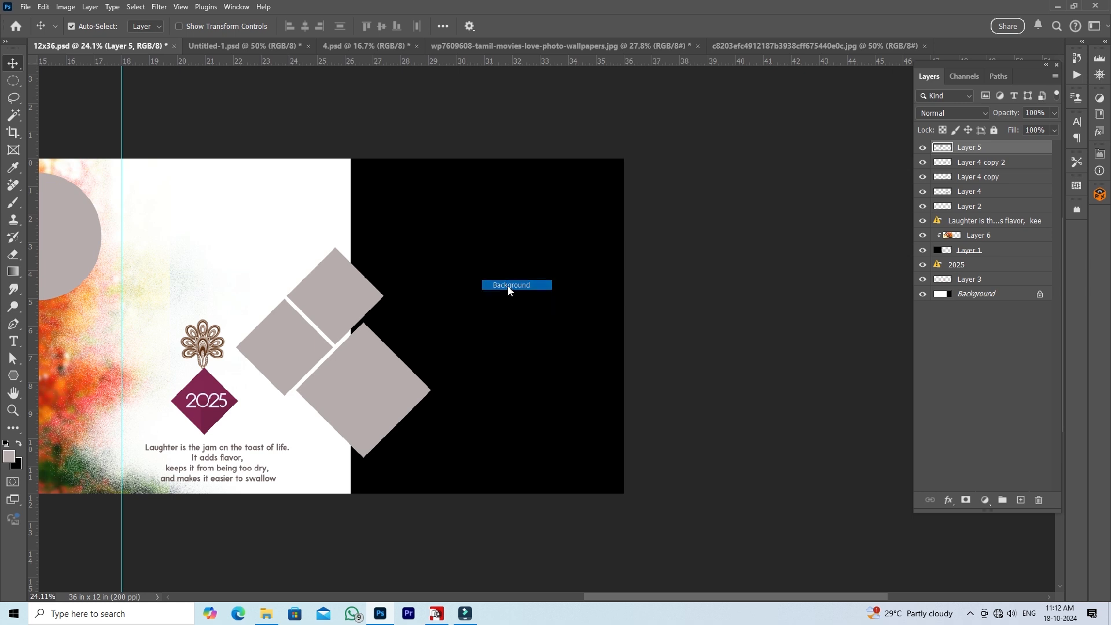
{"action": "left_click", "coordinate": [508, 286]}
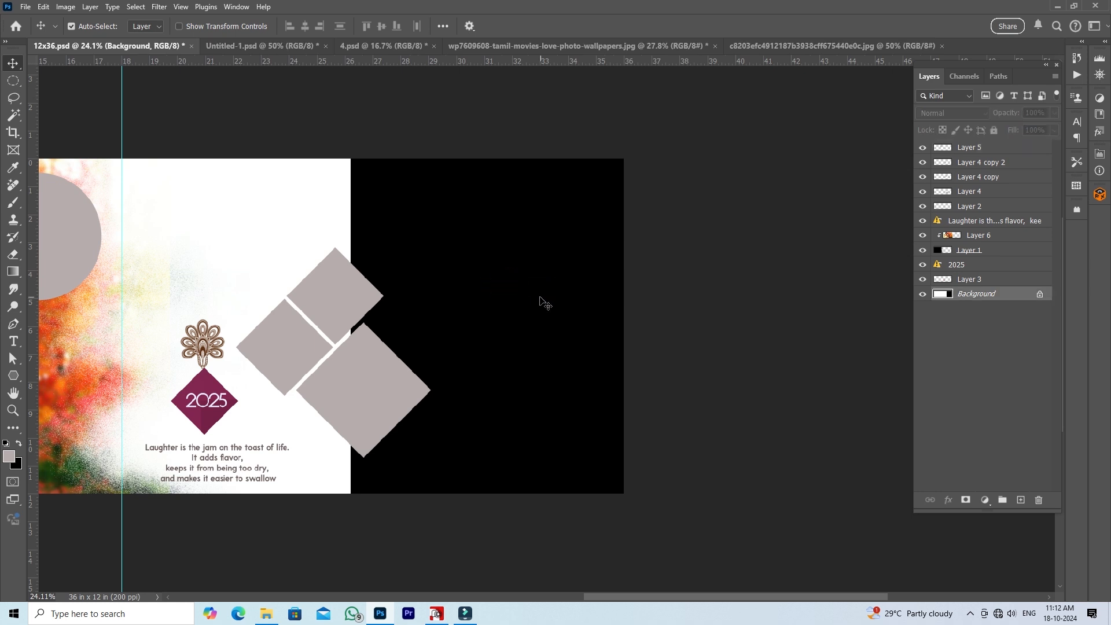
{"action": "key", "text": "w"}
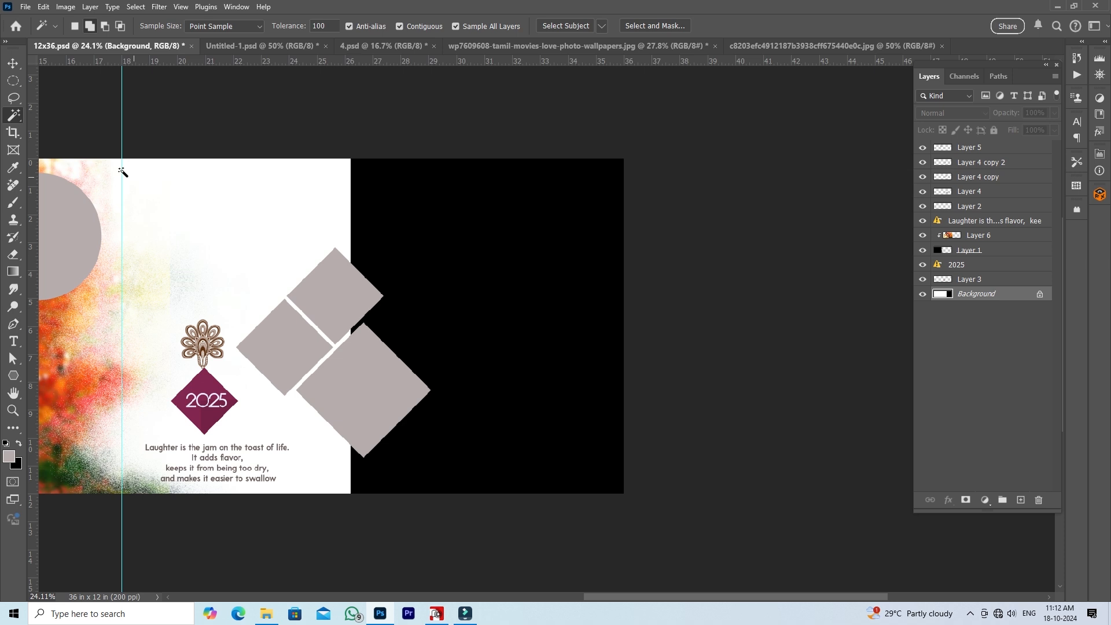
{"action": "left_click", "coordinate": [17, 116]}
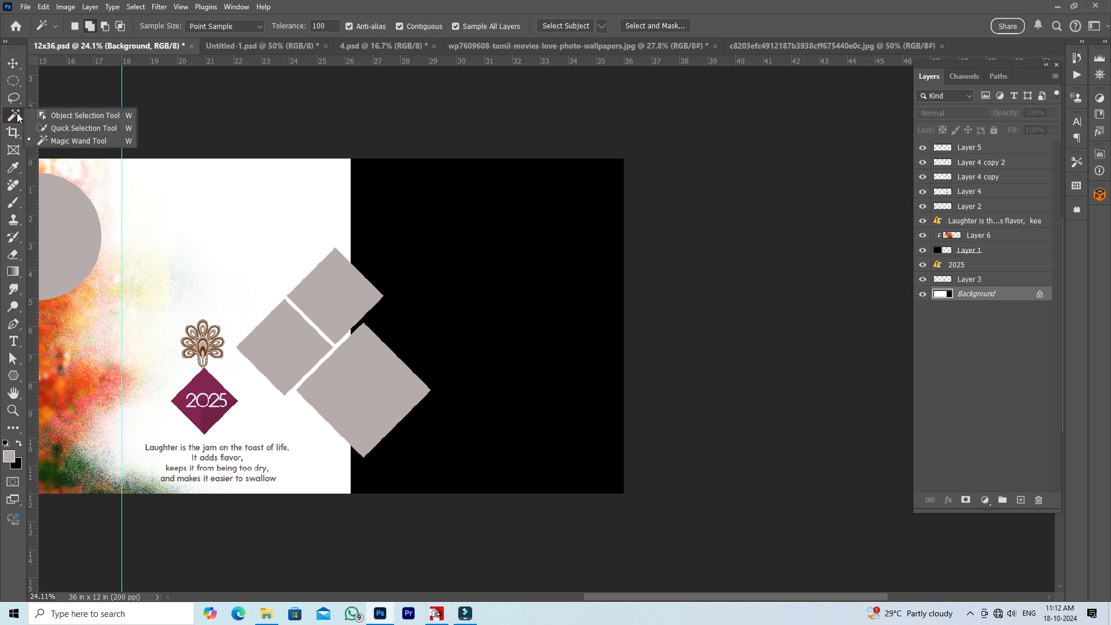
{"action": "left_click", "coordinate": [83, 142]}
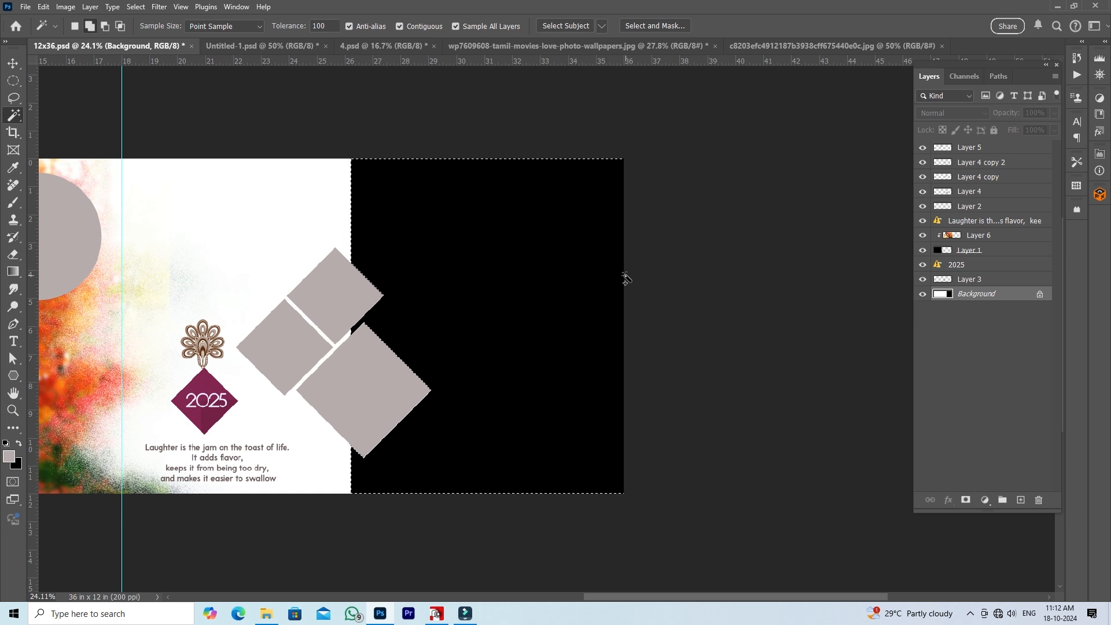
Paste the copied couple photo into the selected black area and scale it to about 182% so it fills the panel.
{"action": "key", "text": "ctrl+alt+shift+v"}
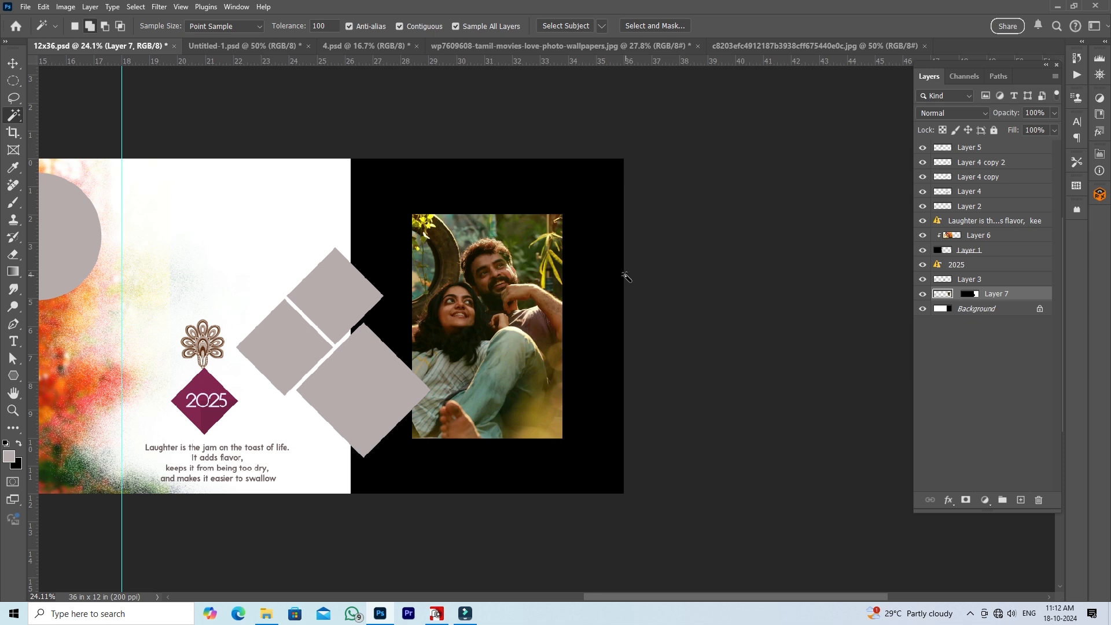
{"action": "left_click", "coordinate": [13, 62]}
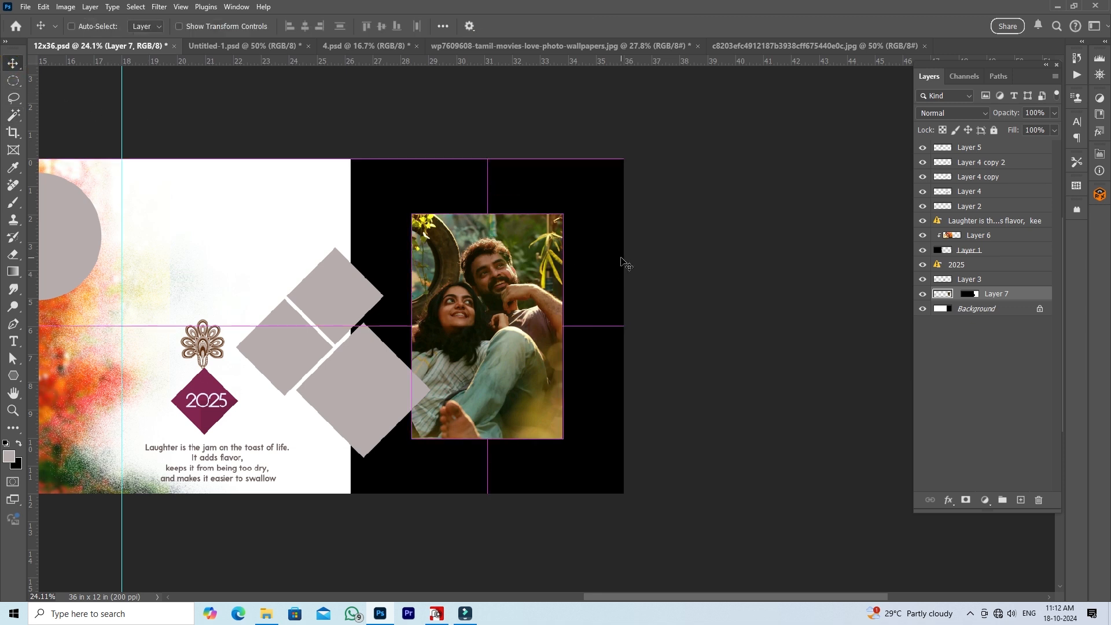
{"action": "key", "text": "ctrl+t"}
{"action": "left_click_drag", "start_coordinate": [560, 440], "coordinate": [640, 523]}
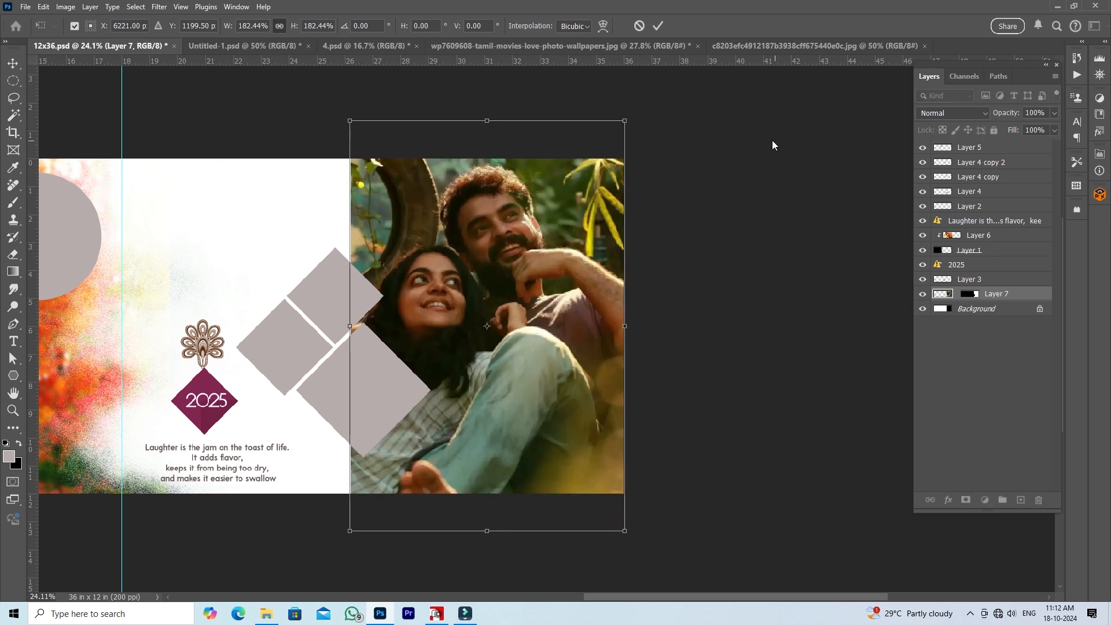
{"action": "left_click", "coordinate": [658, 27]}
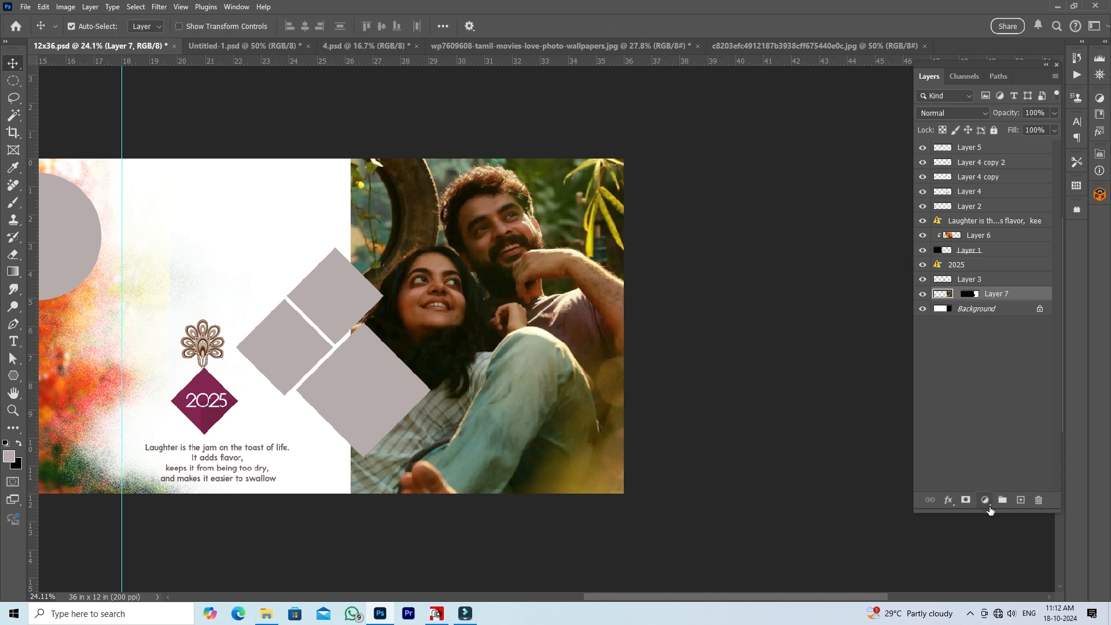
Add a Curves adjustment layer above the pasted photo and brighten its midtones by raising the curve from the woman's skin tone.
{"action": "left_click", "coordinate": [986, 501]}
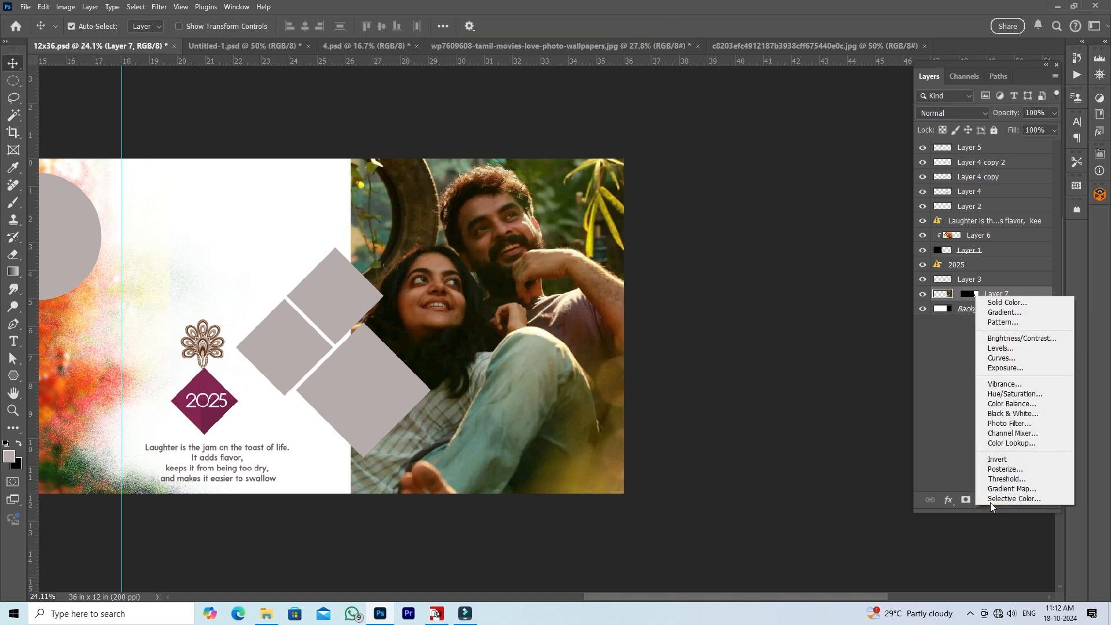
{"action": "left_click", "coordinate": [1022, 360]}
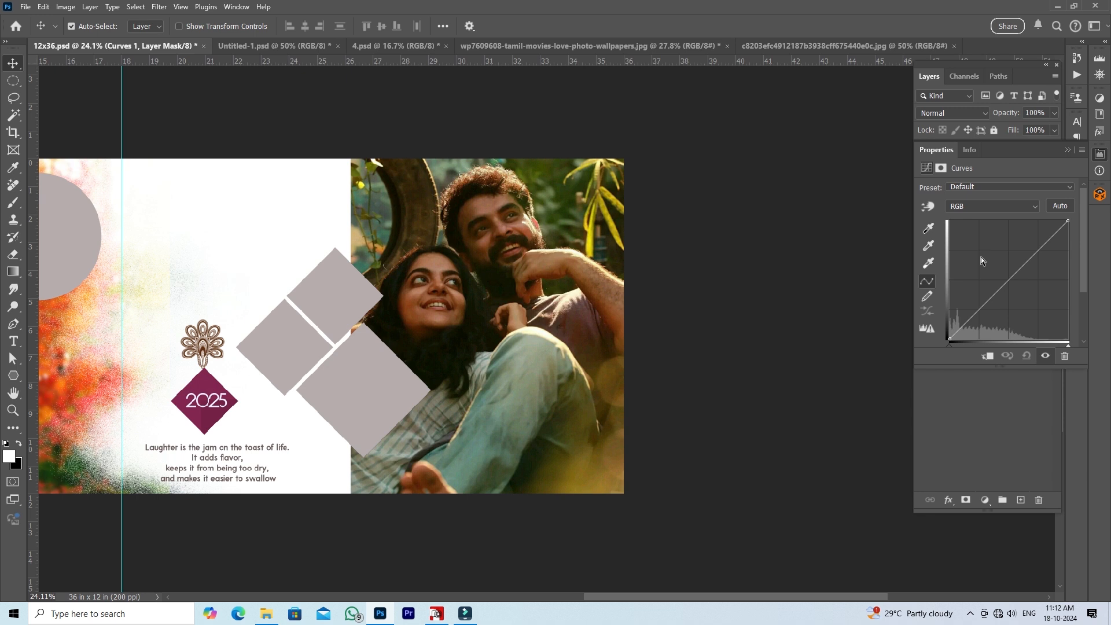
{"action": "left_click", "coordinate": [927, 207]}
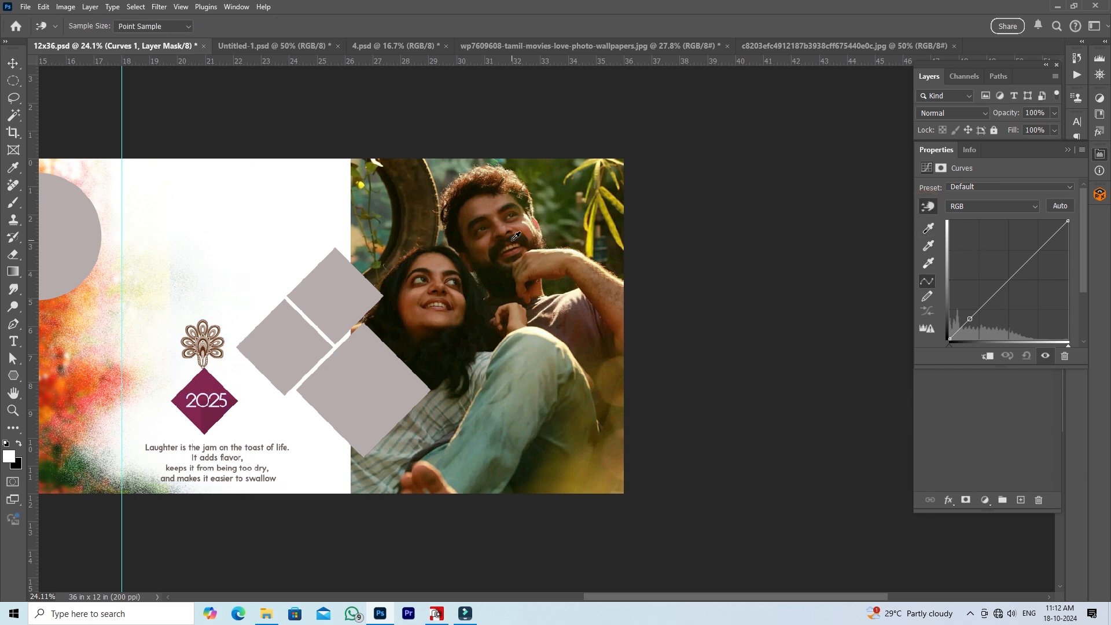
{"action": "left_click_drag", "start_coordinate": [413, 311], "coordinate": [414, 288]}
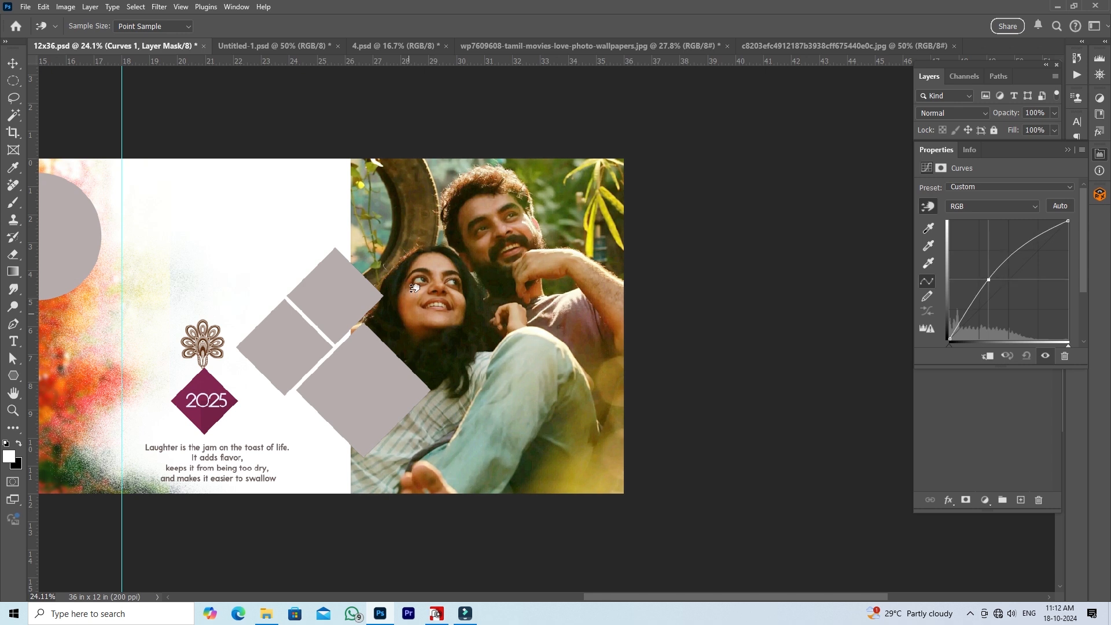
{"action": "left_click", "coordinate": [1101, 155]}
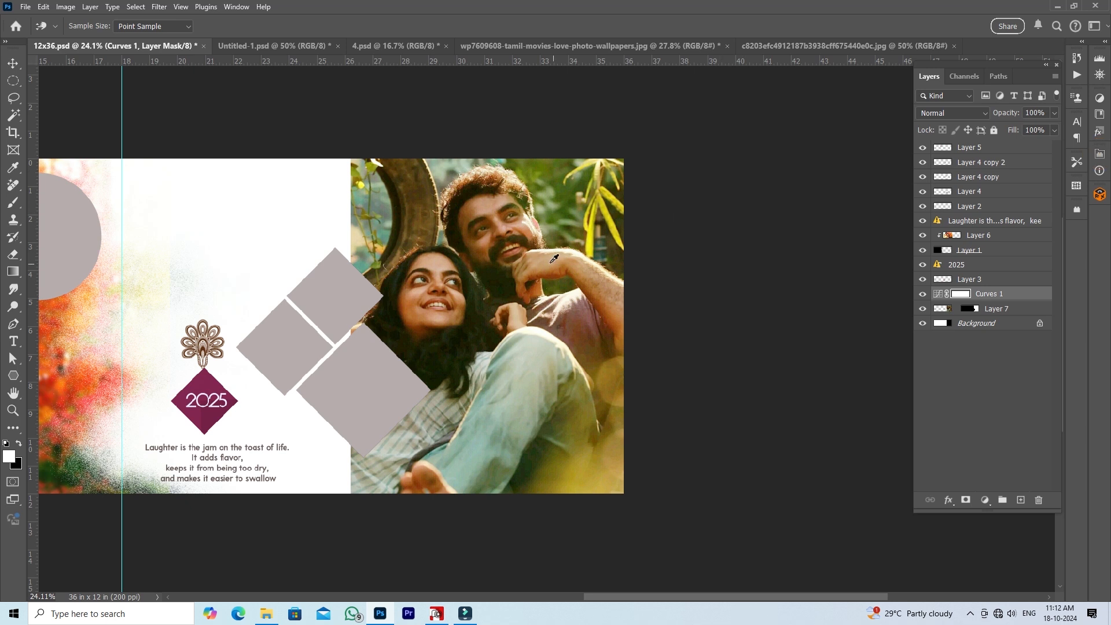
{"action": "left_click_drag", "start_coordinate": [364, 200], "coordinate": [598, 199]}
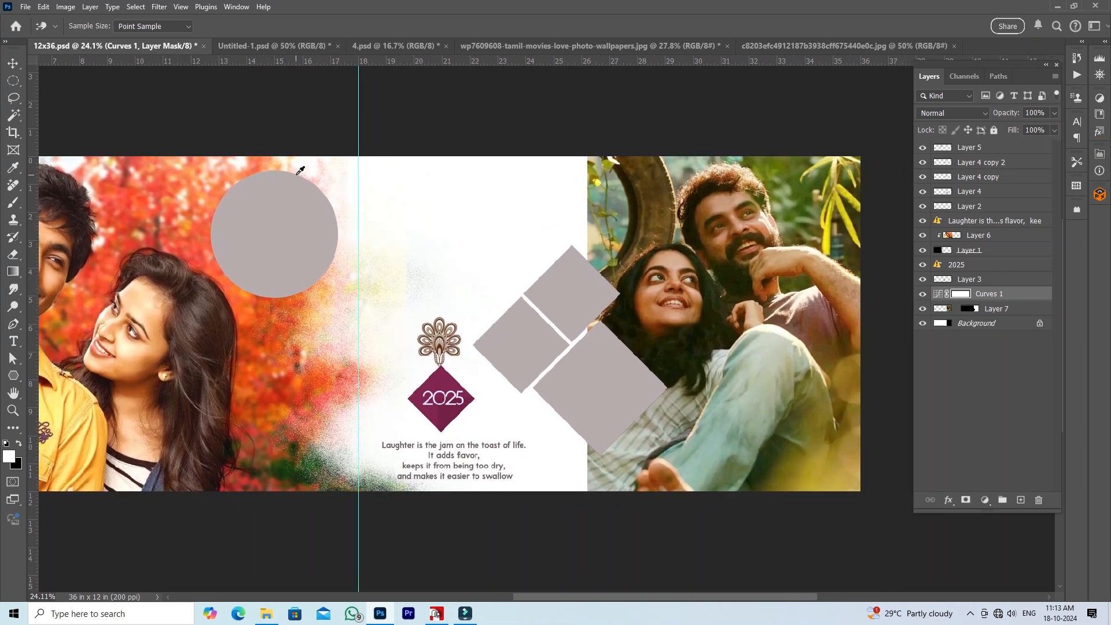
{"action": "left_click", "coordinate": [13, 65]}
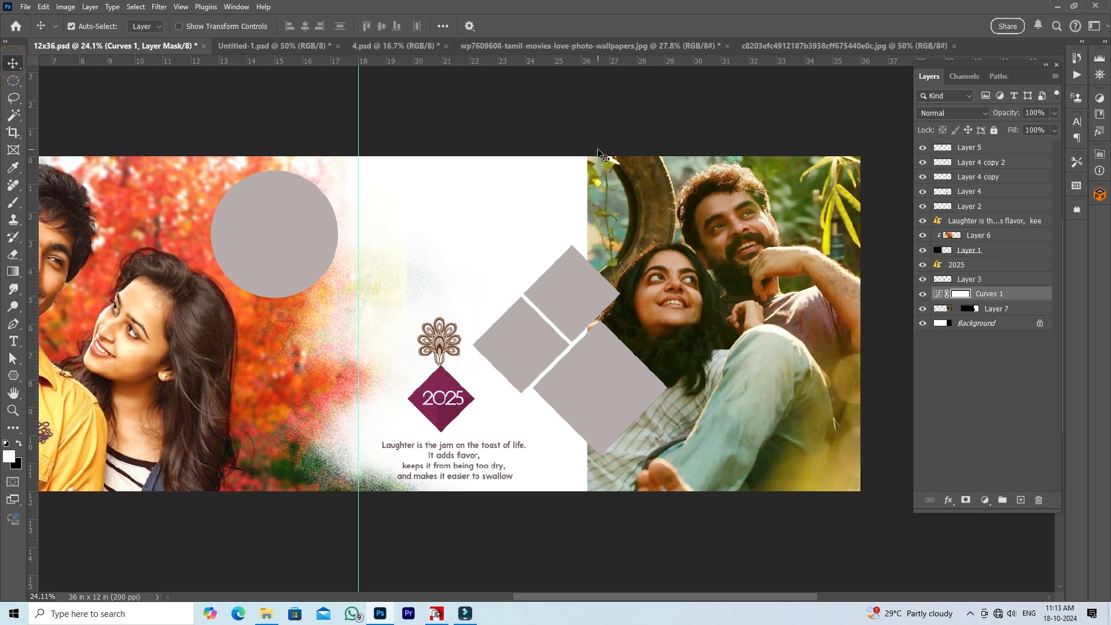
{"action": "key", "text": "alt+Tab"}
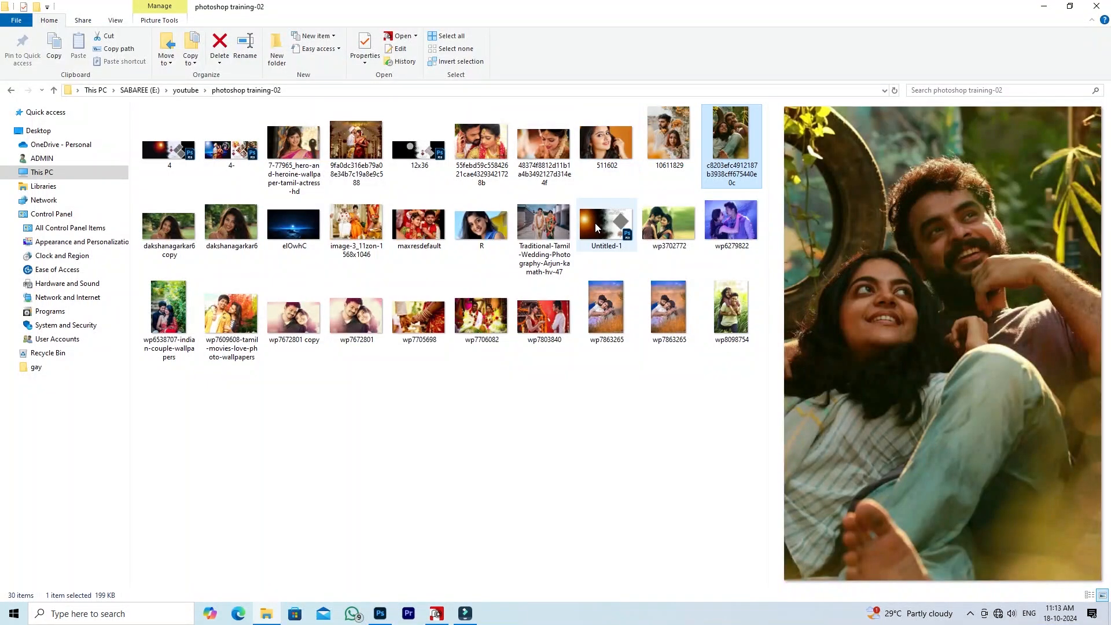
{"action": "left_click", "coordinate": [488, 153]}
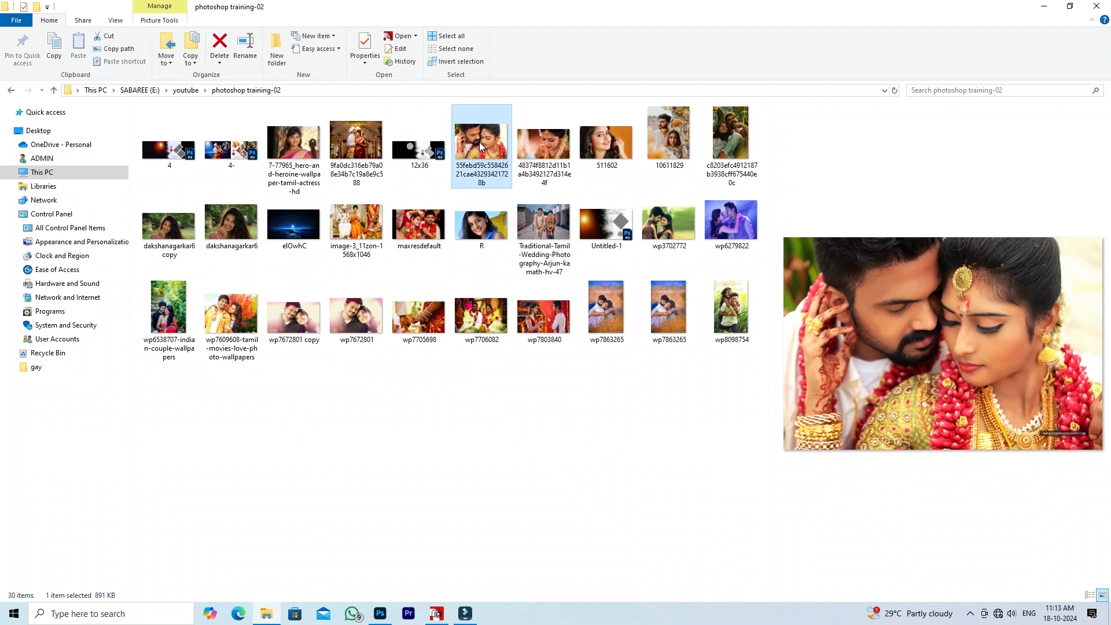
{"action": "left_click_drag", "start_coordinate": [480, 146], "coordinate": [896, 27]}
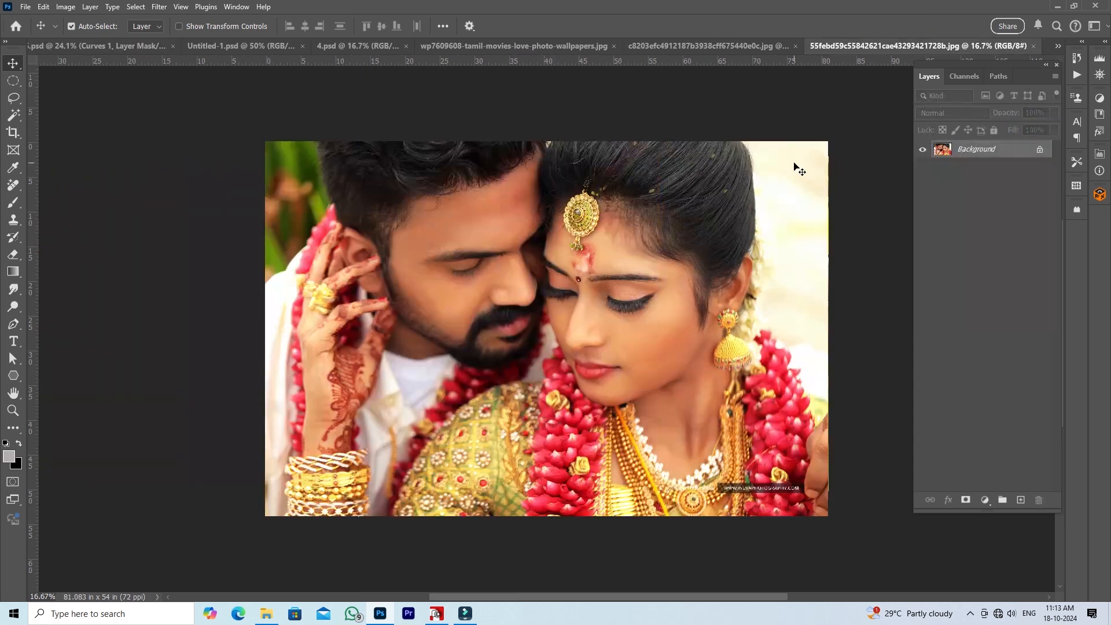
{"action": "key", "text": "ctrl+a"}
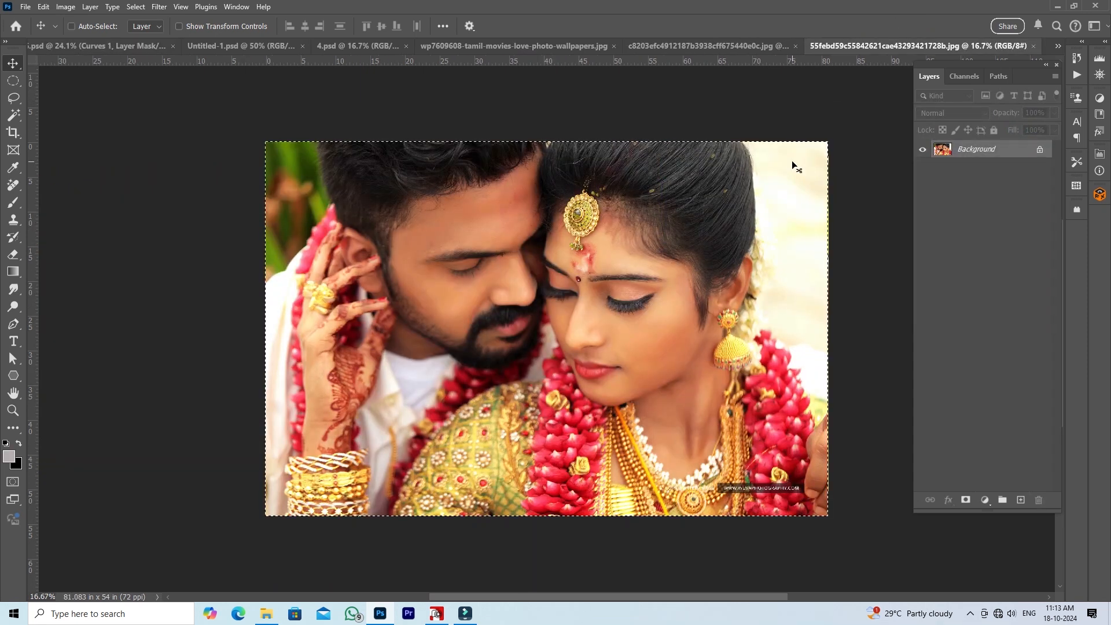
Return to 12x36.psd and select Layer 4, the largest grey diamond frame.
{"action": "left_click", "coordinate": [72, 26]}
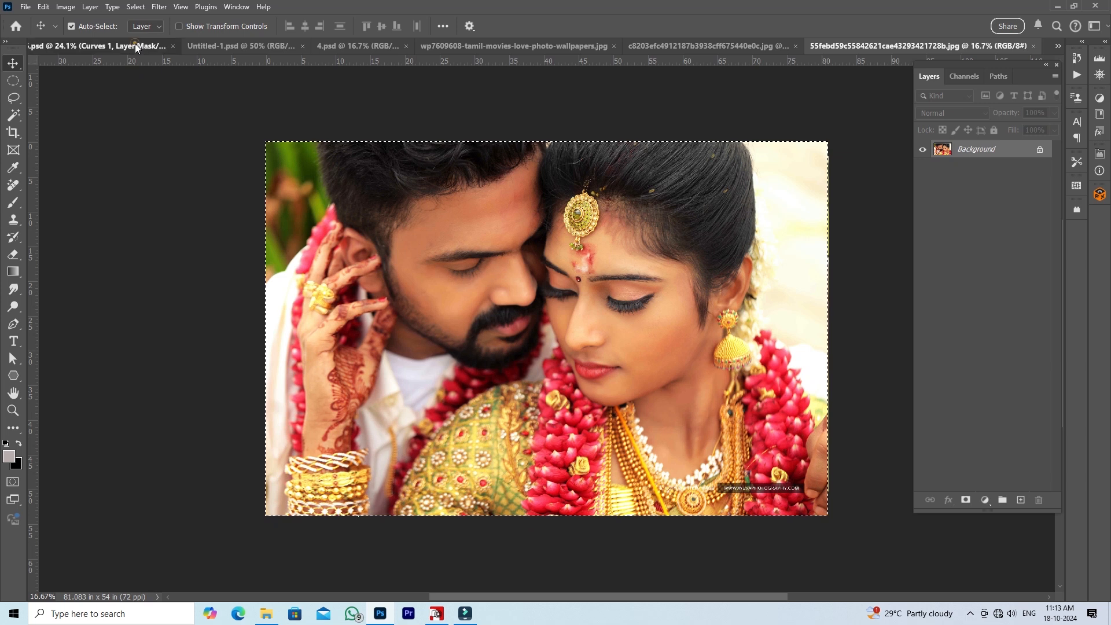
{"action": "left_click", "coordinate": [135, 44]}
{"action": "left_click_drag", "start_coordinate": [718, 244], "coordinate": [568, 209]}
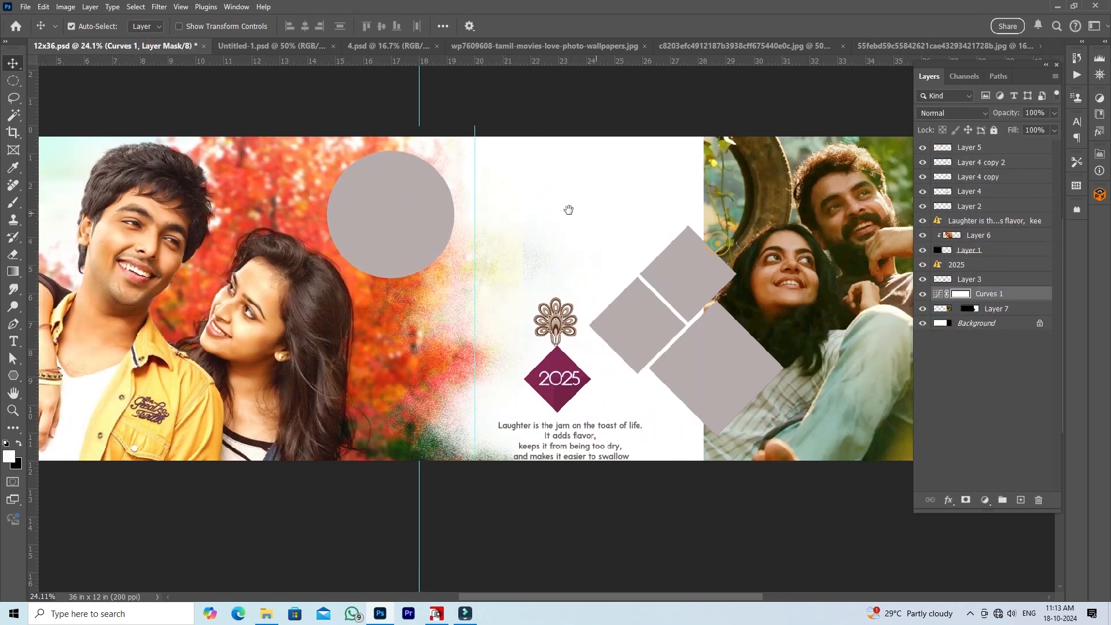
{"action": "left_click", "coordinate": [623, 343]}
{"action": "right_click", "coordinate": [624, 343]}
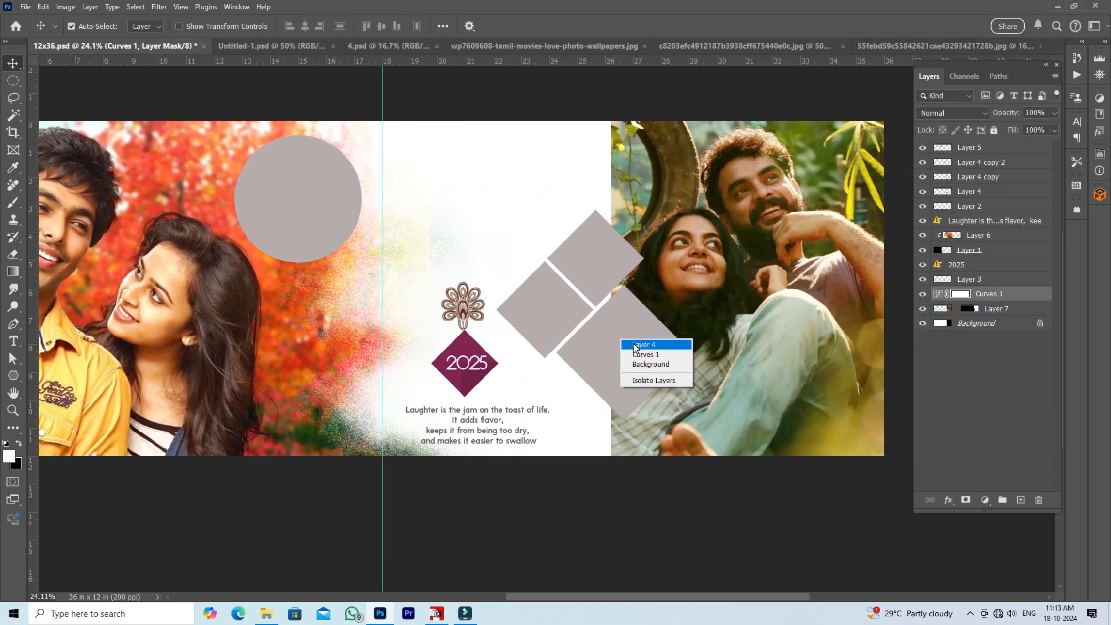
{"action": "left_click", "coordinate": [639, 345]}
{"action": "left_click", "coordinate": [640, 347]}
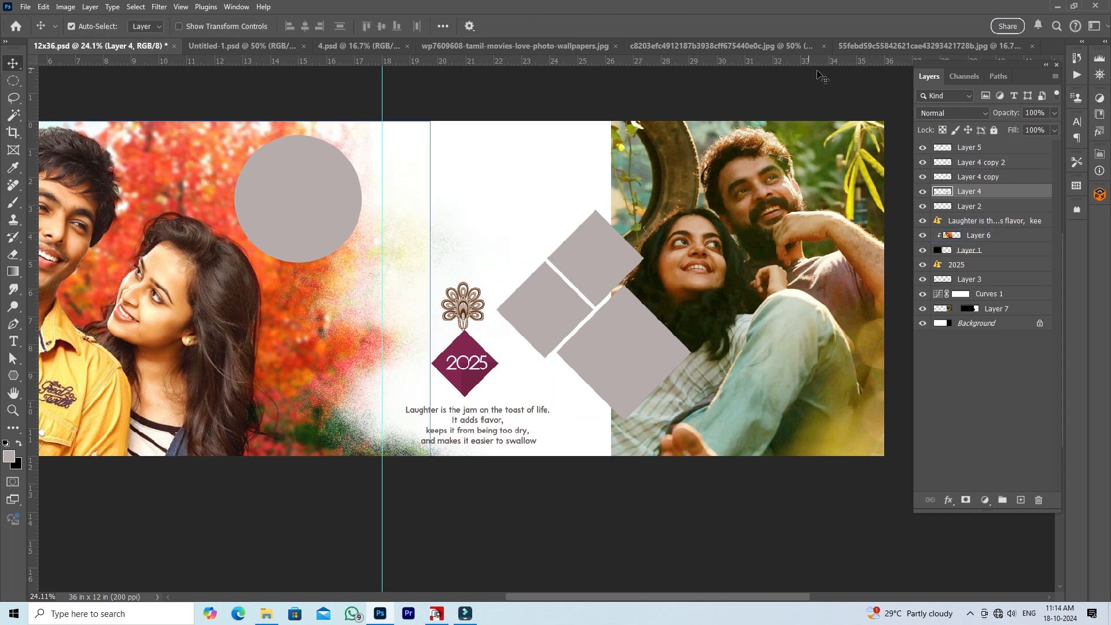
{"action": "left_click", "coordinate": [877, 47]}
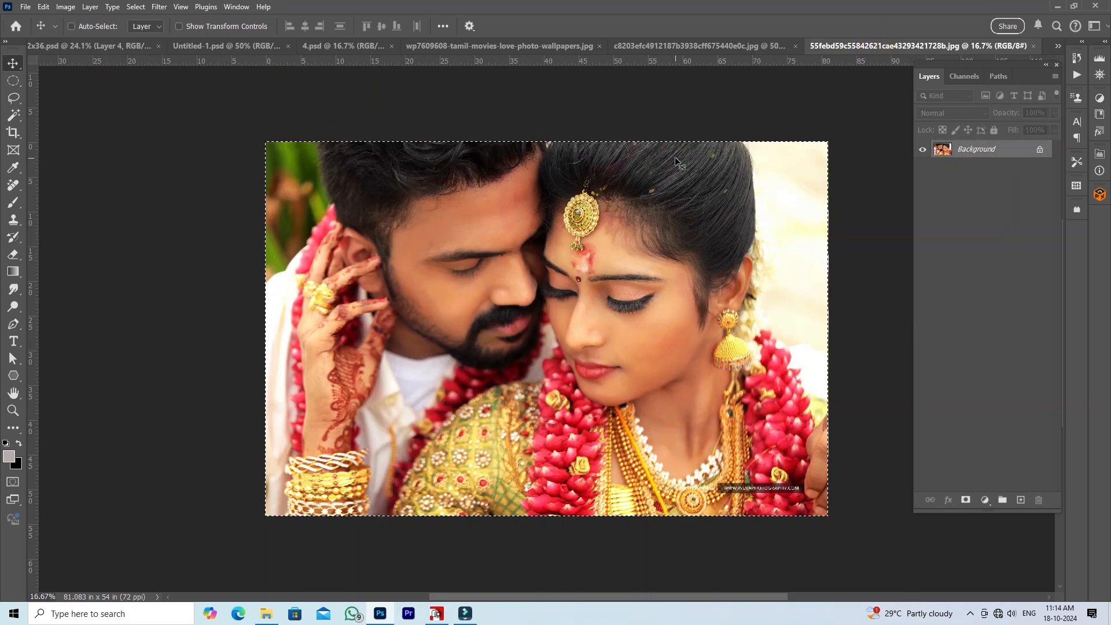
{"action": "left_click", "coordinate": [109, 47]}
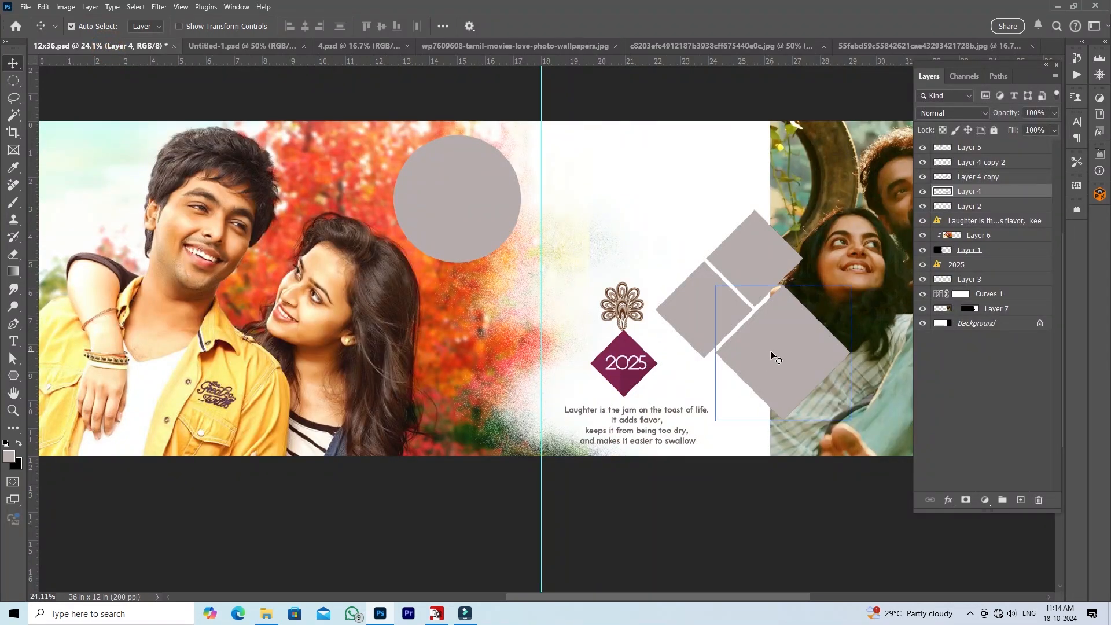
{"action": "key", "text": "ctrl+v"}
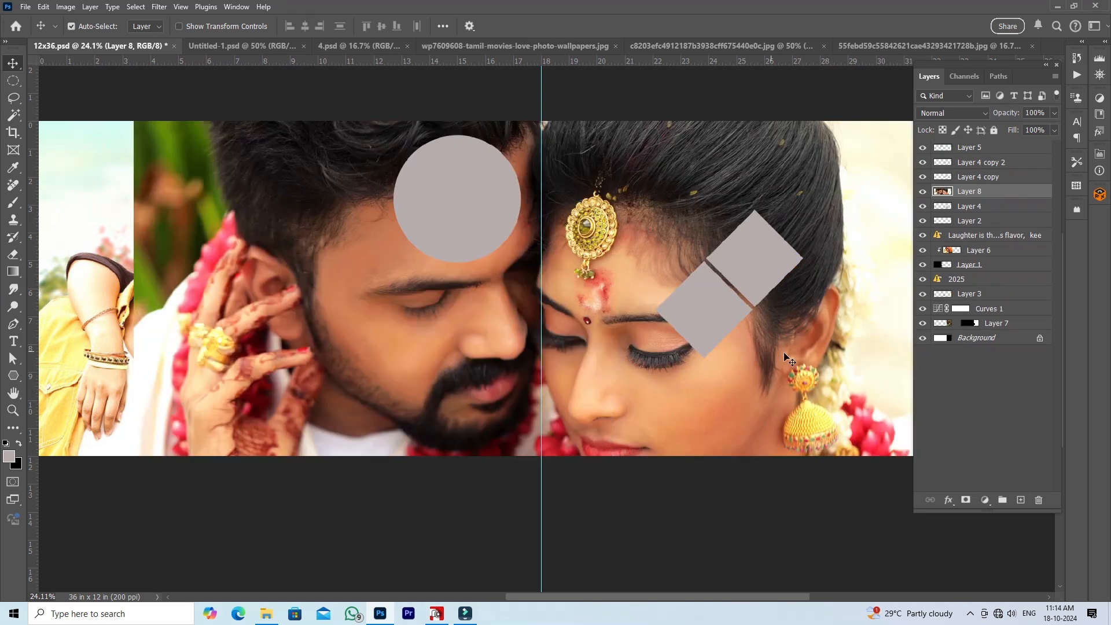
{"action": "right_click", "coordinate": [1021, 192]}
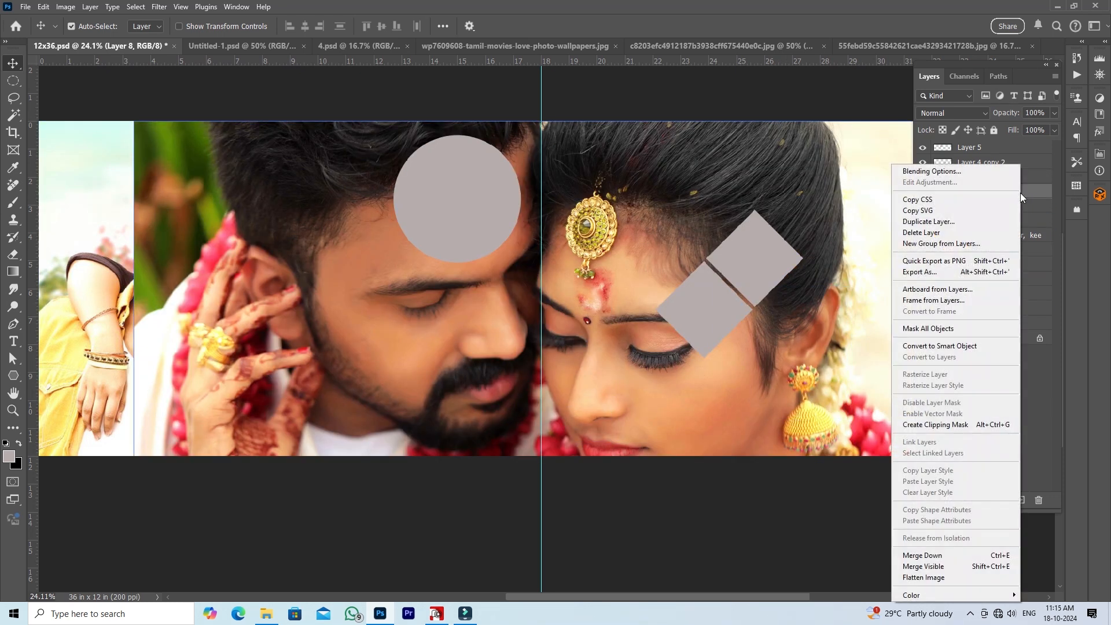
{"action": "left_click", "coordinate": [971, 425]}
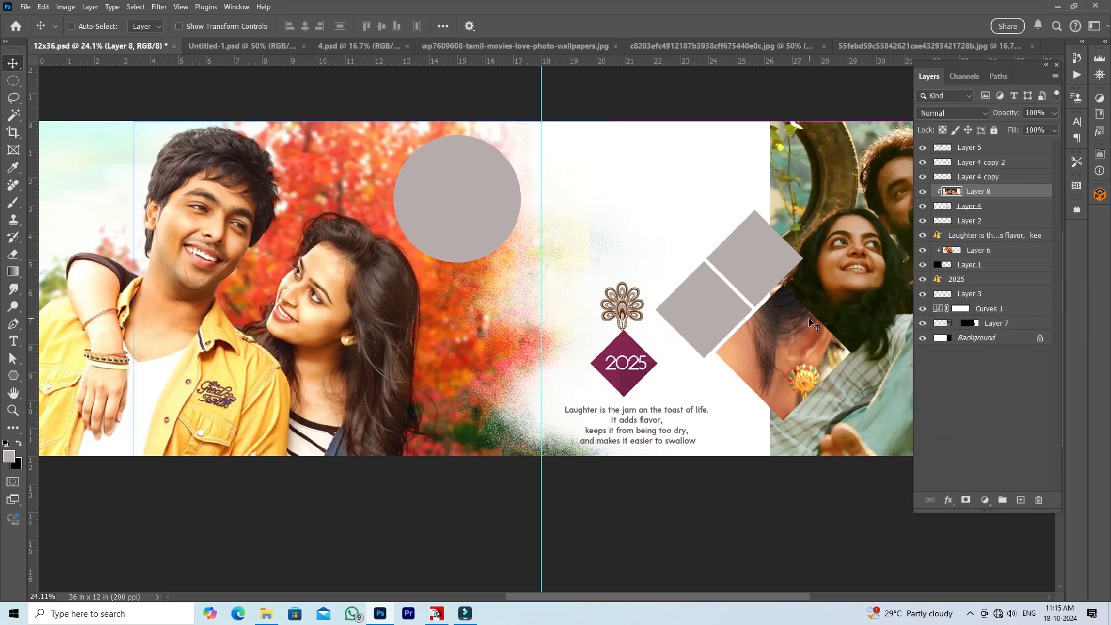
Scale the clipped wedding photo to 26.22%, rotate it 10.17° and position the couple's faces inside the largest diamond.
{"action": "key", "text": "ctrl+t"}
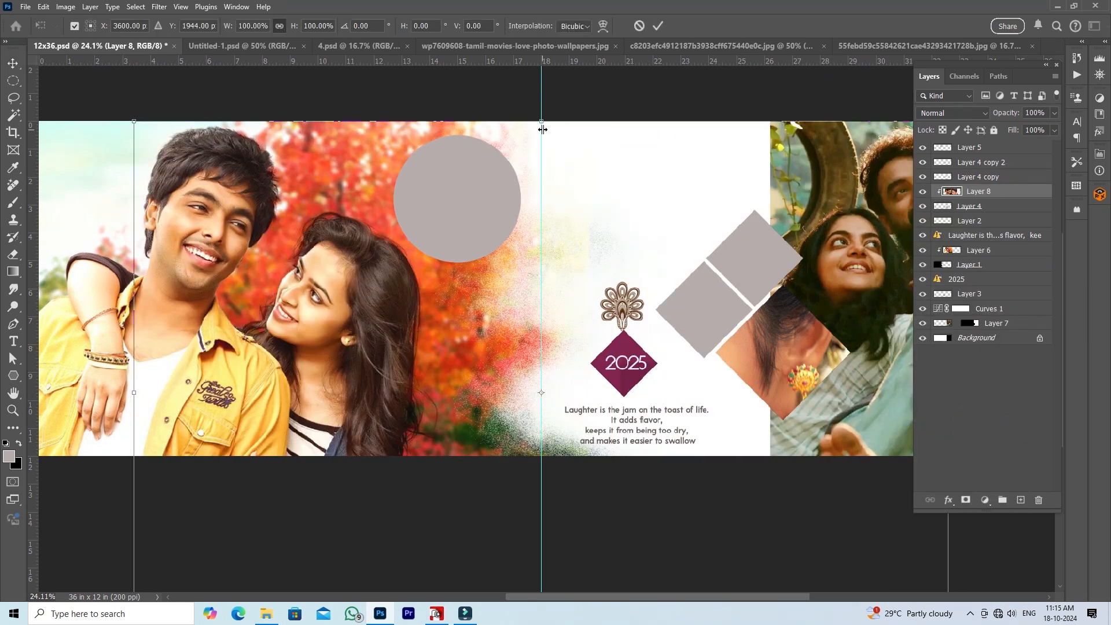
{"action": "left_click_drag", "start_coordinate": [542, 124], "coordinate": [783, 289]}
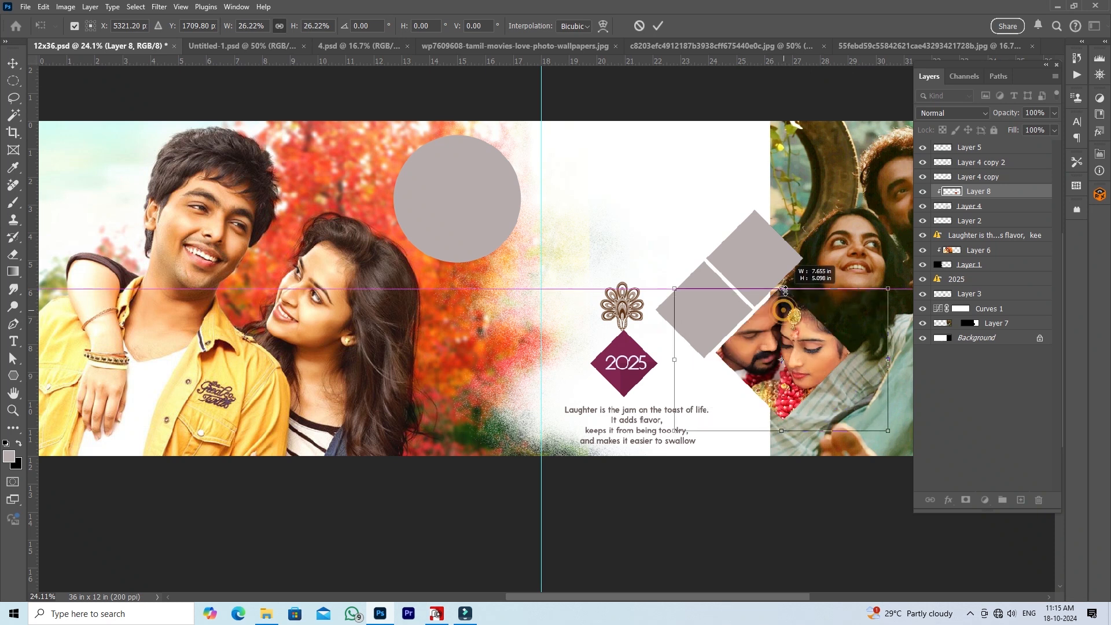
{"action": "left_click_drag", "start_coordinate": [887, 237], "coordinate": [863, 257]}
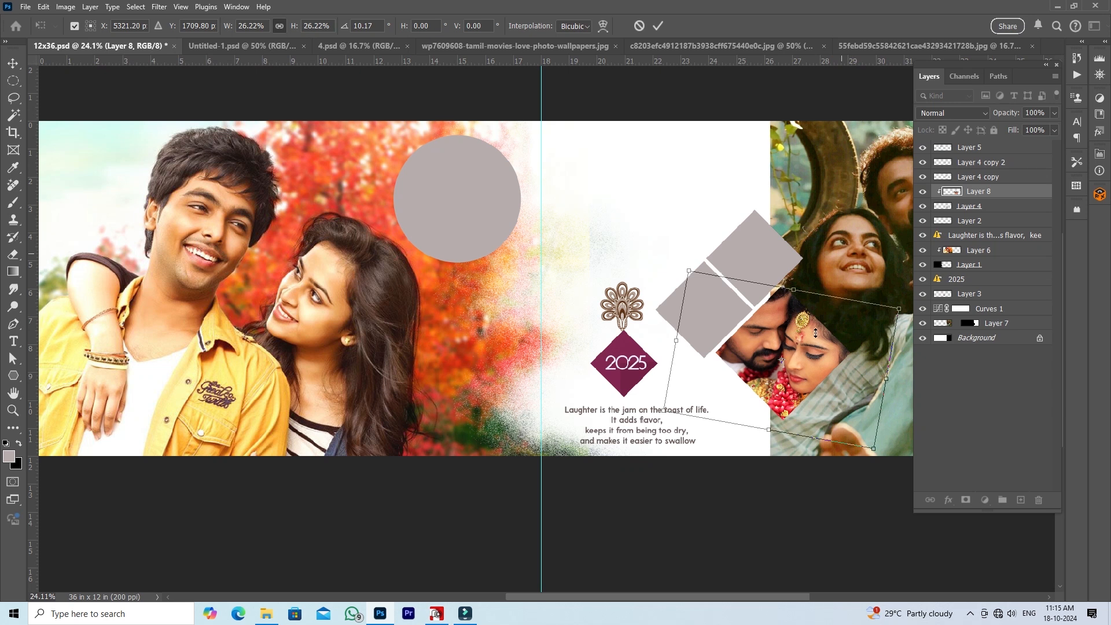
{"action": "left_click_drag", "start_coordinate": [782, 339], "coordinate": [787, 337]}
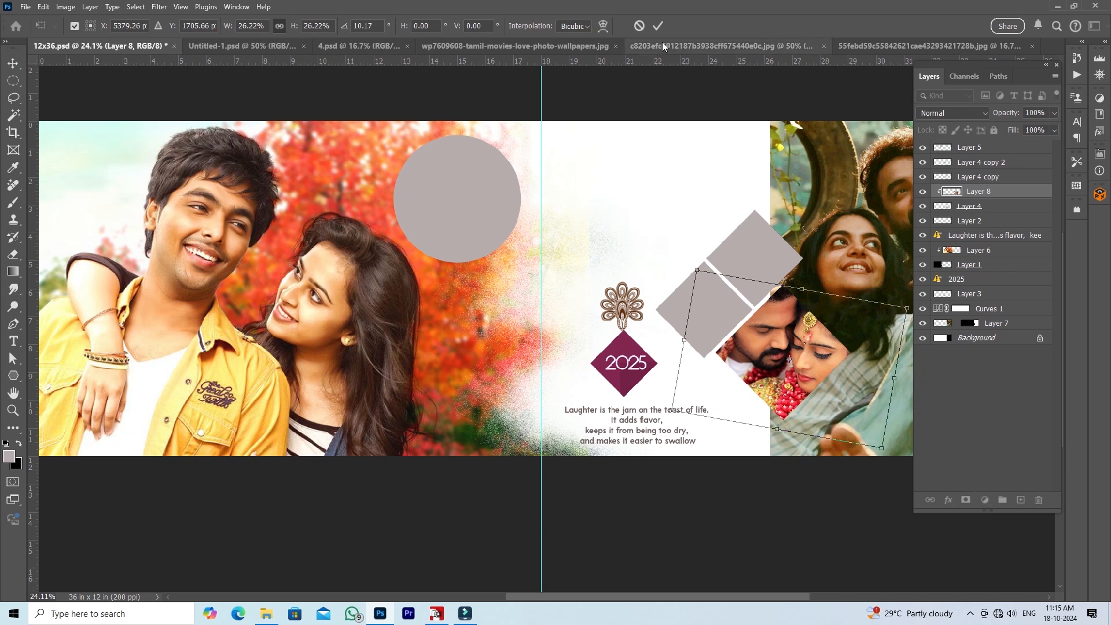
{"action": "left_click", "coordinate": [658, 26]}
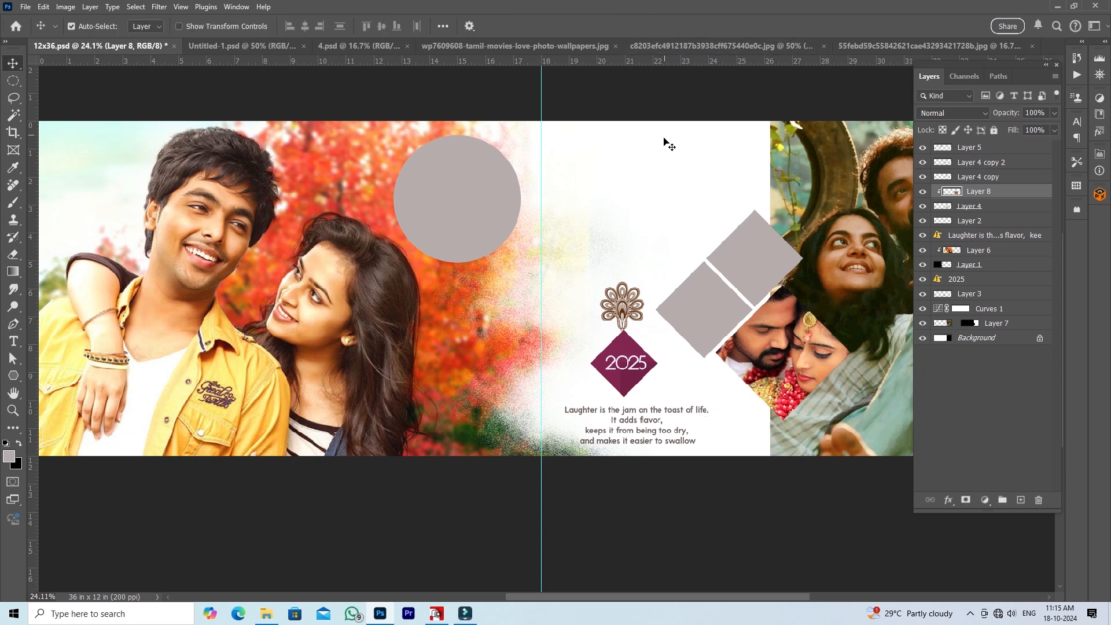
Select Layer 4 copy 2, the lower small grey diamond, then open wp7863265.jpg from the photoshop training-02 folder and copy the entire photo.
{"action": "right_click", "coordinate": [696, 301]}
{"action": "left_click", "coordinate": [709, 309]}
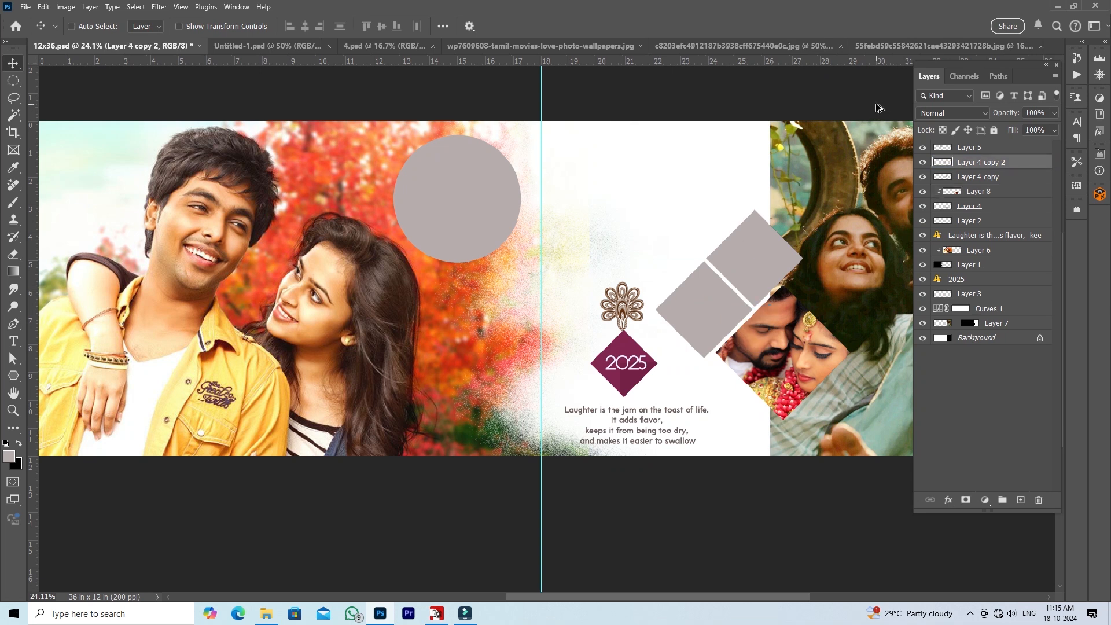
{"action": "key", "text": "alt+Tab"}
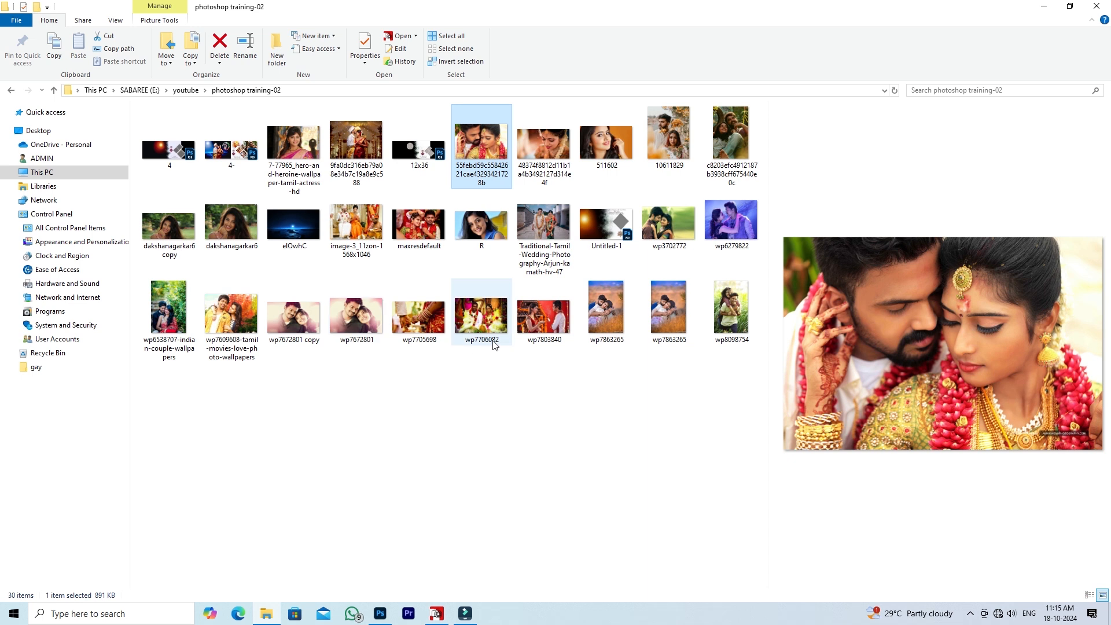
{"action": "left_click", "coordinate": [612, 321]}
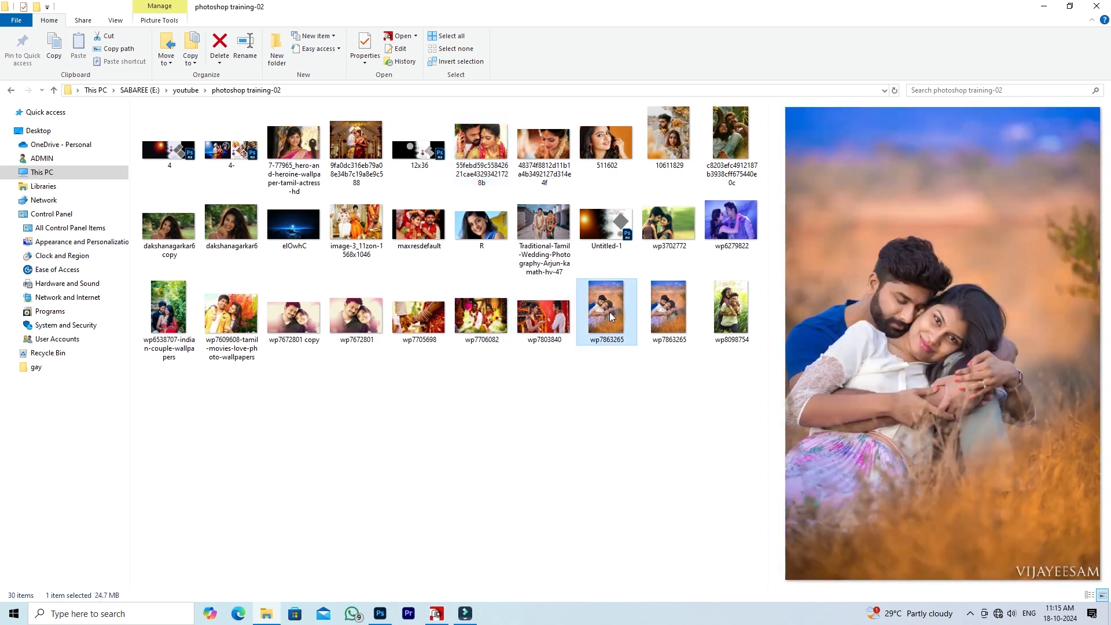
{"action": "left_click_drag", "start_coordinate": [607, 311], "coordinate": [884, 48]}
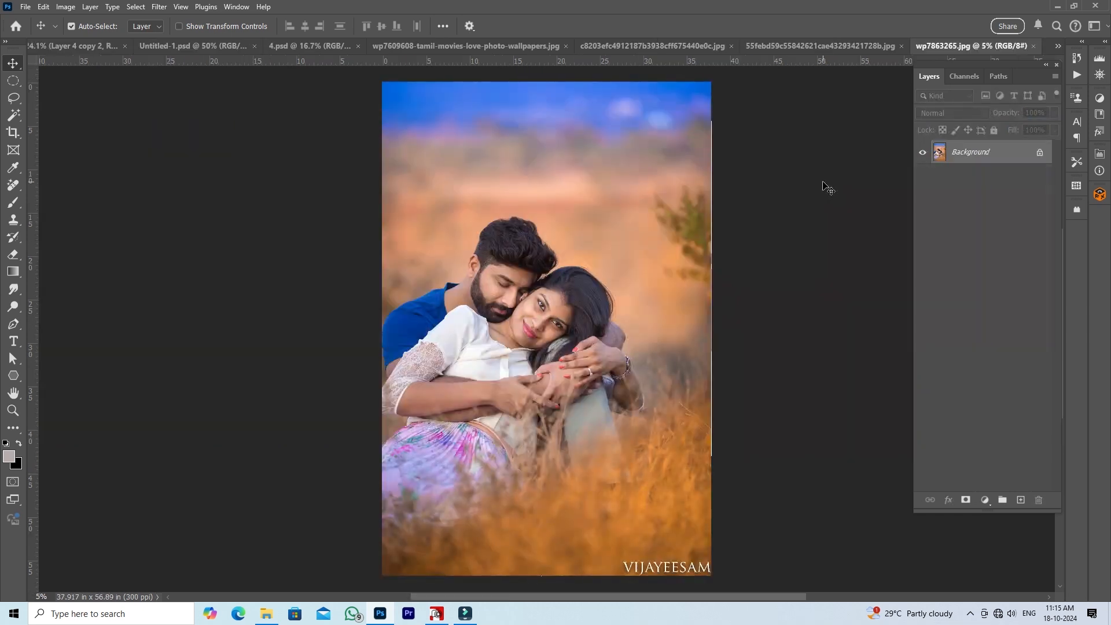
{"action": "key", "text": "ctrl+a"}
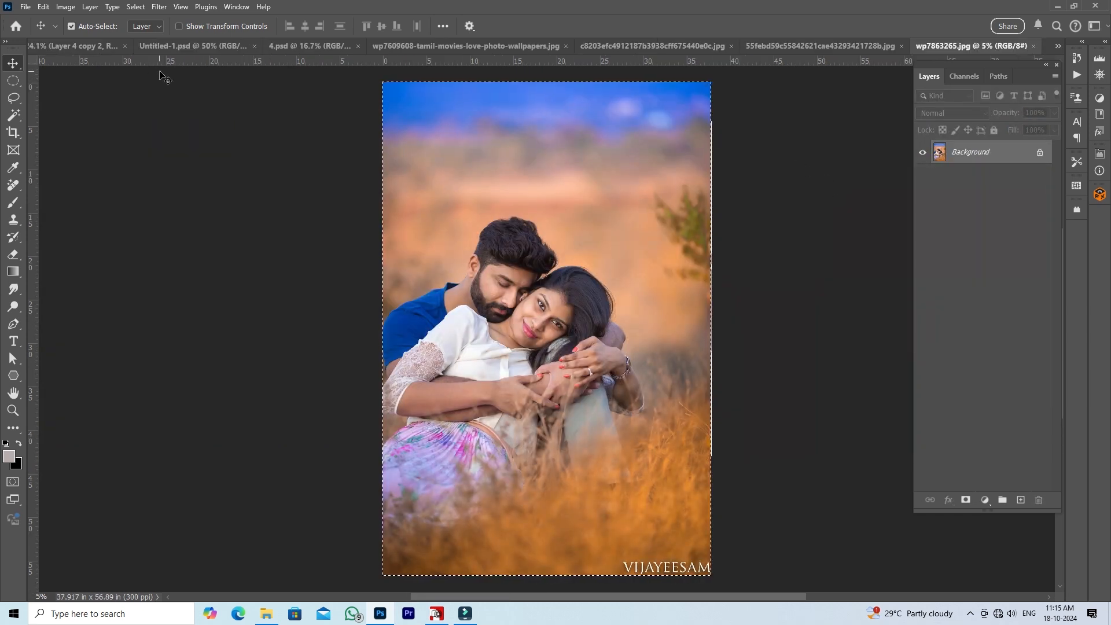
Paste the copied wp7863265.jpg photo above Layer 4 copy 2 in 12x36.psd and clip it to that diamond.
{"action": "left_click", "coordinate": [83, 46]}
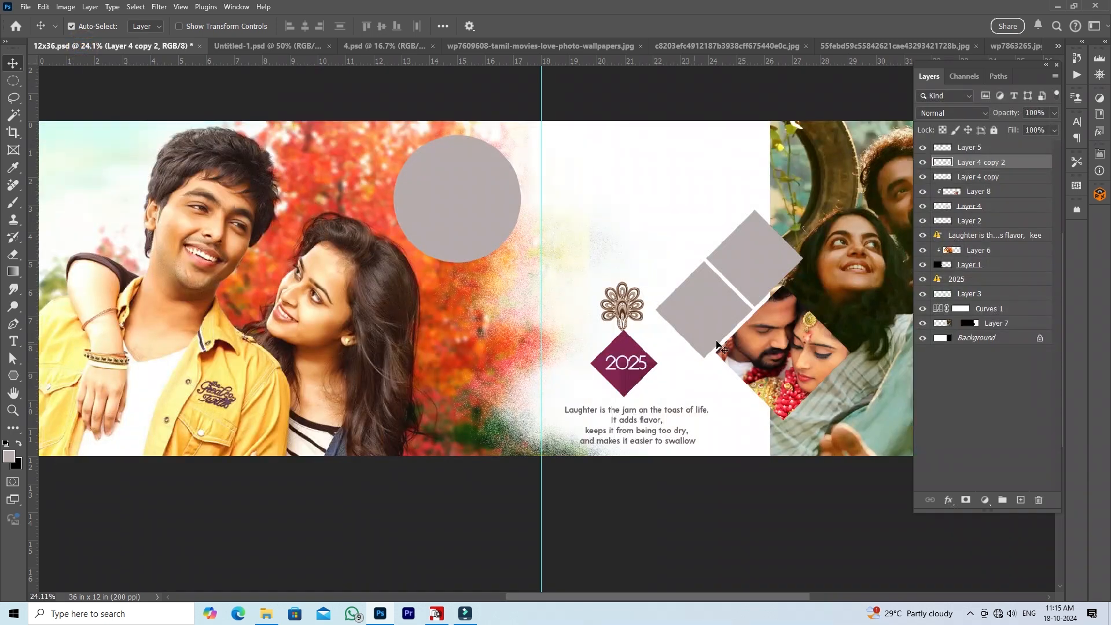
{"action": "right_click", "coordinate": [705, 302]}
{"action": "left_click", "coordinate": [706, 303]}
{"action": "key", "text": "ctrl+v"}
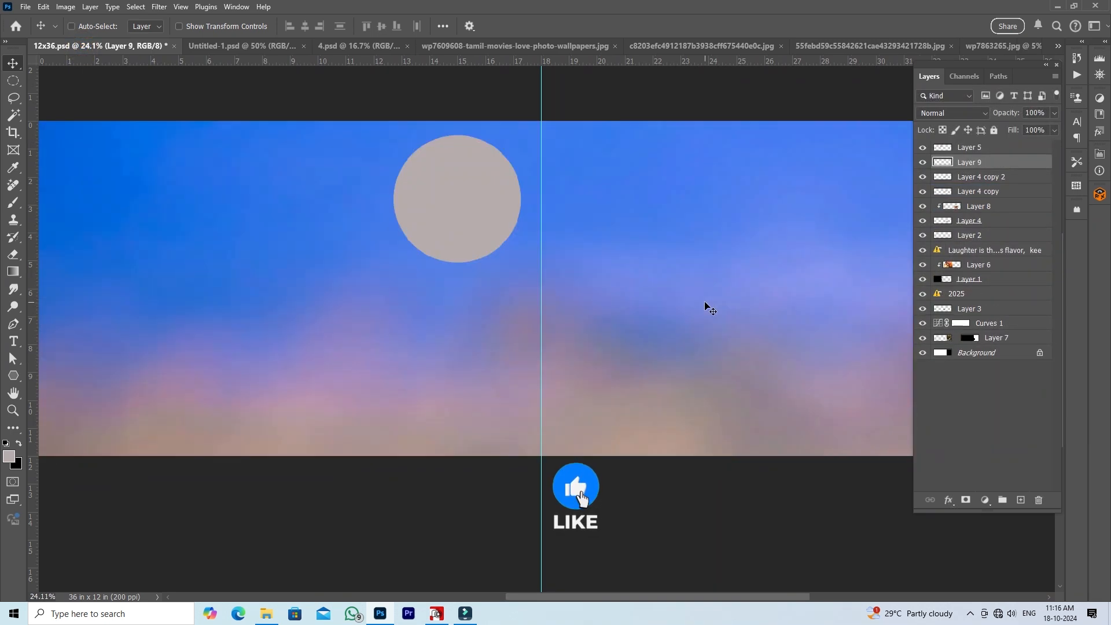
{"action": "right_click", "coordinate": [1019, 162]}
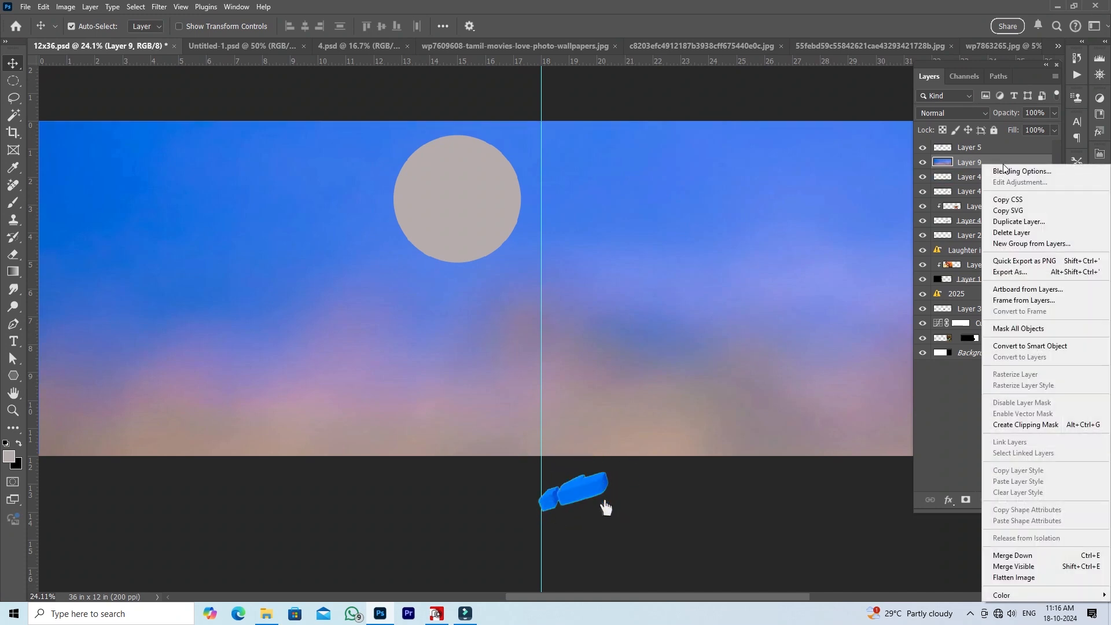
{"action": "left_click", "coordinate": [1045, 425]}
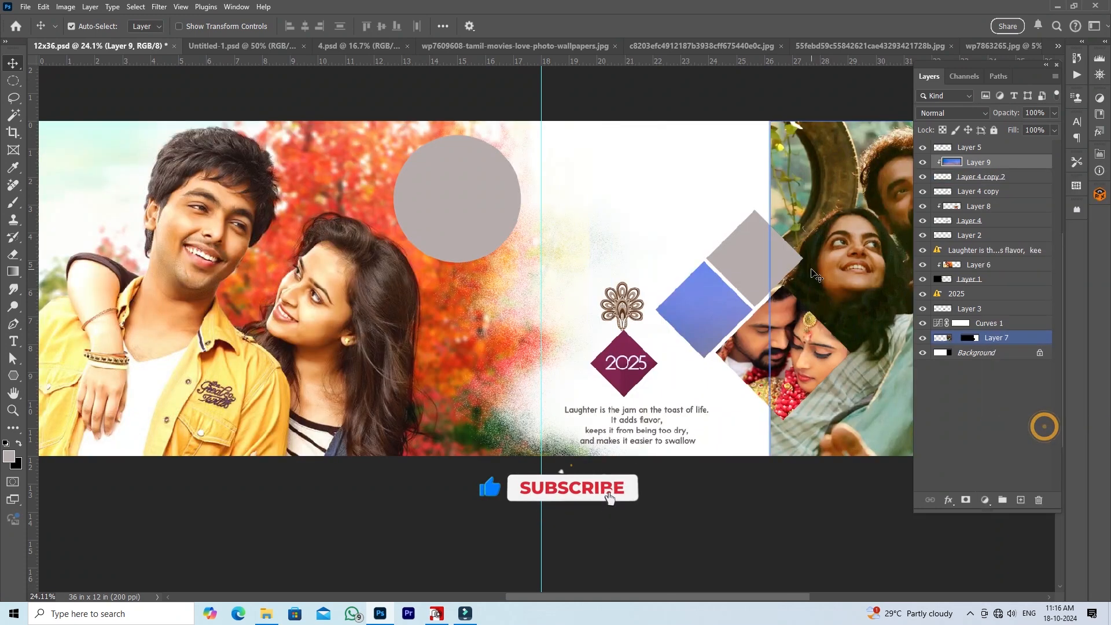
Scale the clipped outdoor couple photo to 6.40% and position it so the couple fills the lower small diamond.
{"action": "key", "text": "ctrl+t"}
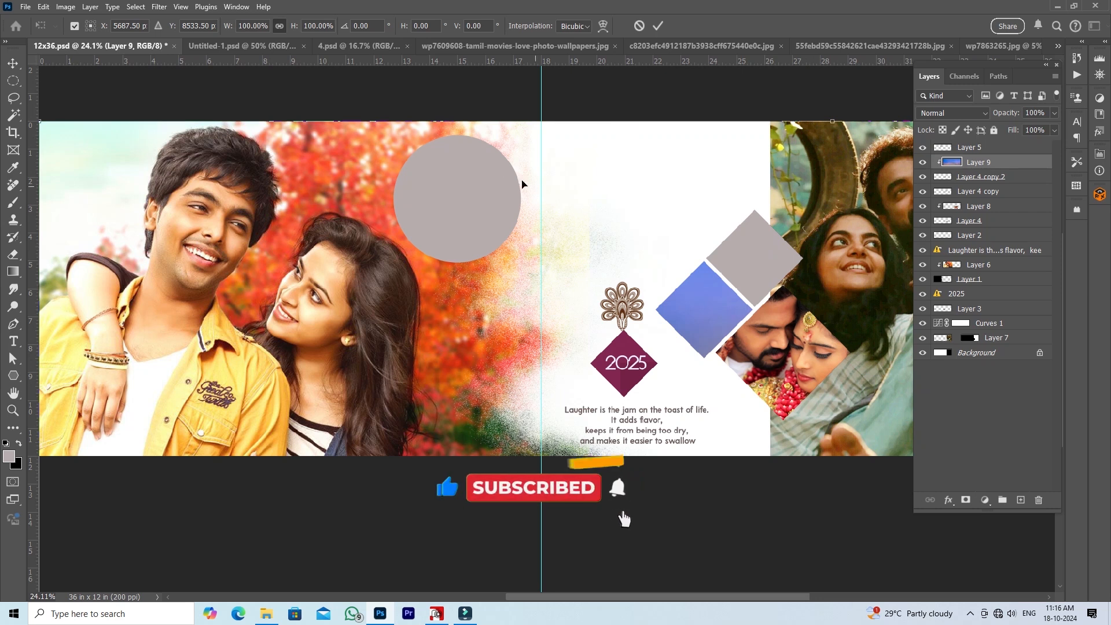
{"action": "left_click_drag", "start_coordinate": [341, 122], "coordinate": [382, 521]}
{"action": "left_click_drag", "start_coordinate": [455, 546], "coordinate": [383, 161]}
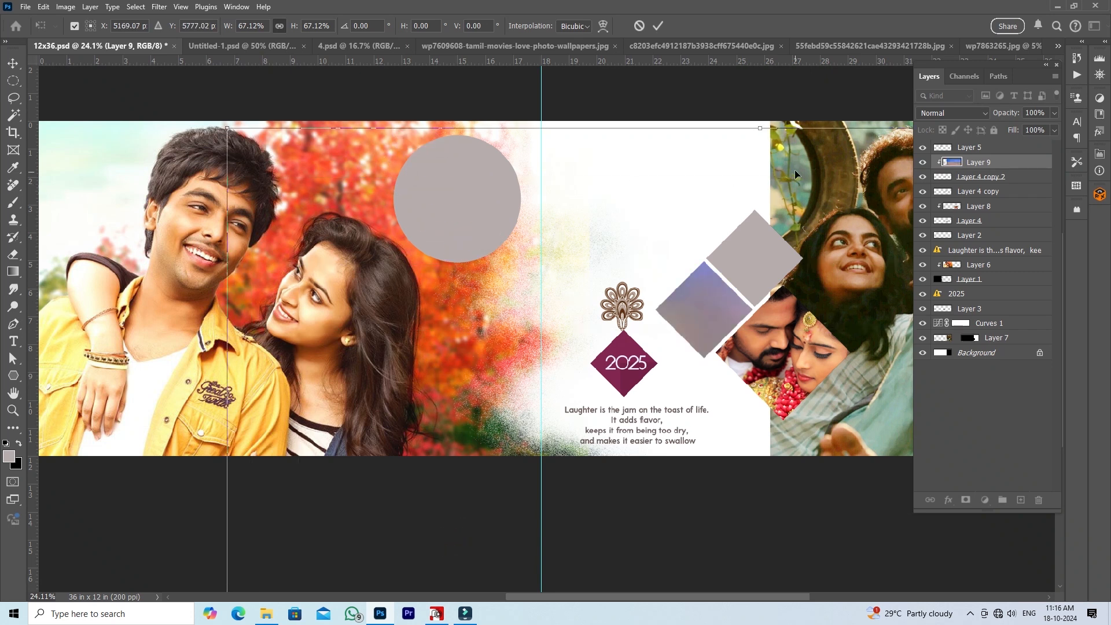
{"action": "left_click_drag", "start_coordinate": [758, 131], "coordinate": [653, 437]}
{"action": "left_click_drag", "start_coordinate": [680, 502], "coordinate": [710, 286]}
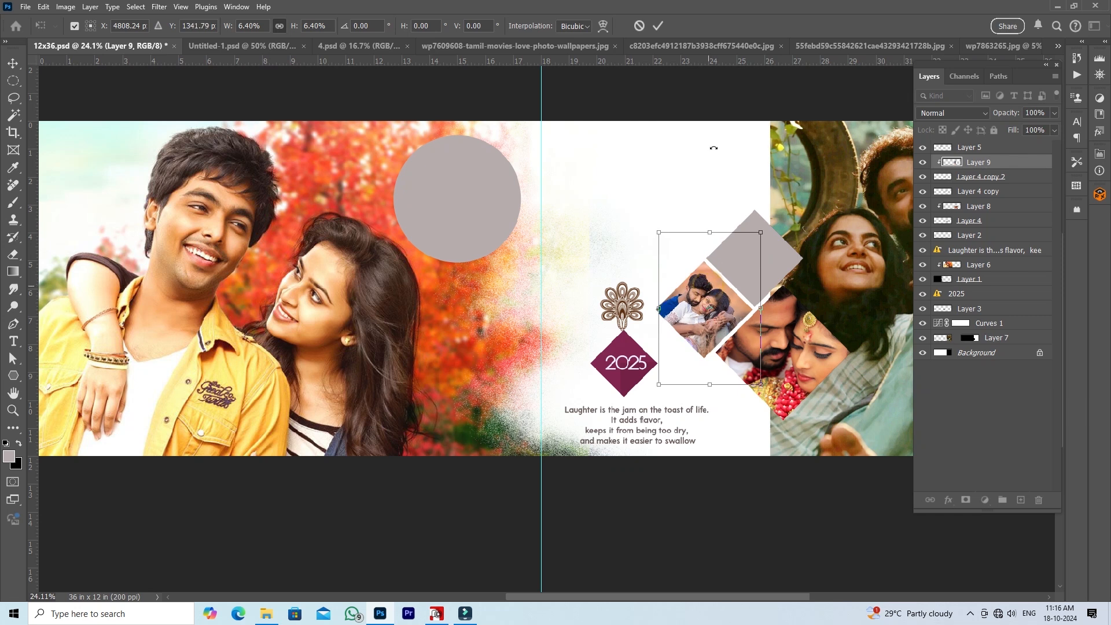
{"action": "left_click", "coordinate": [659, 26]}
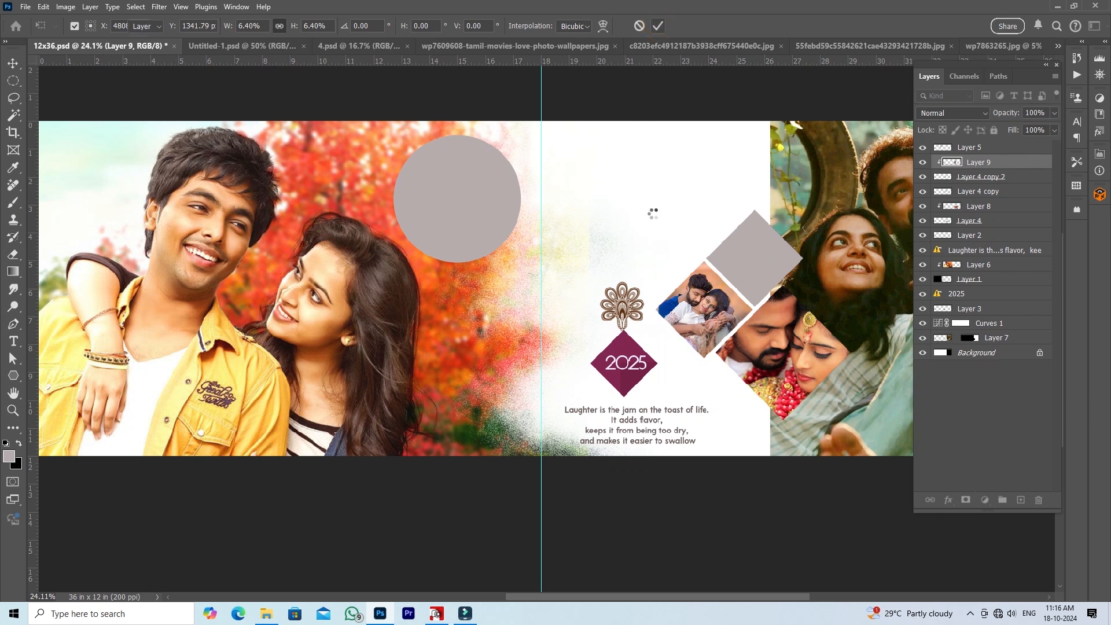
Open wp6538707-indian-couple-wallpapers.jpg from the photoshop training-02 folder in Photoshop and copy the entire photo.
{"action": "key", "text": "alt+Tab"}
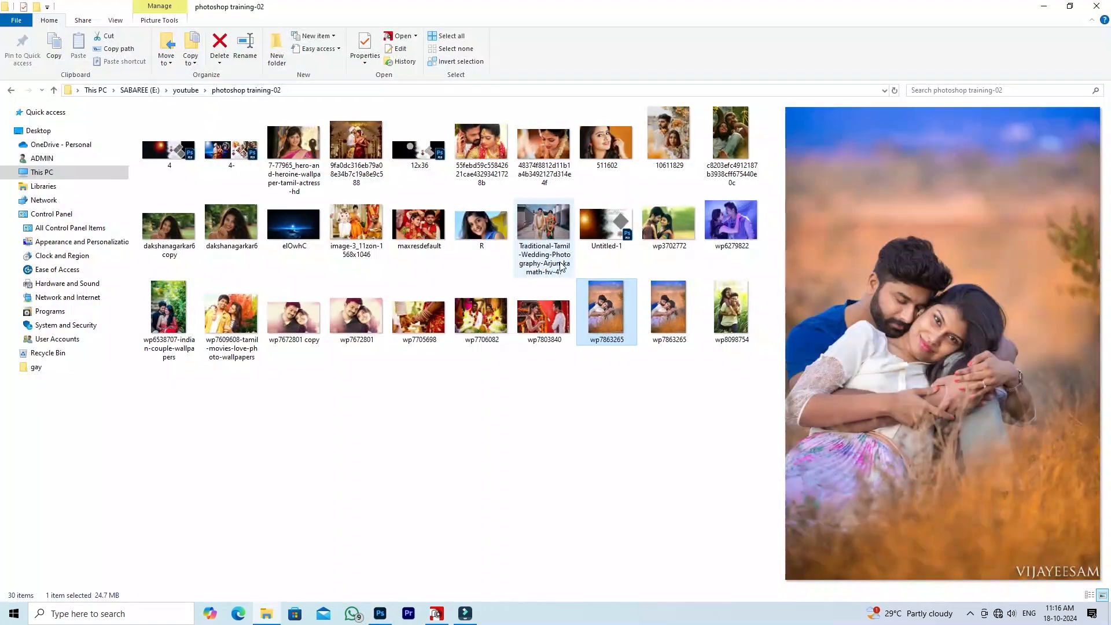
{"action": "left_click", "coordinate": [399, 221]}
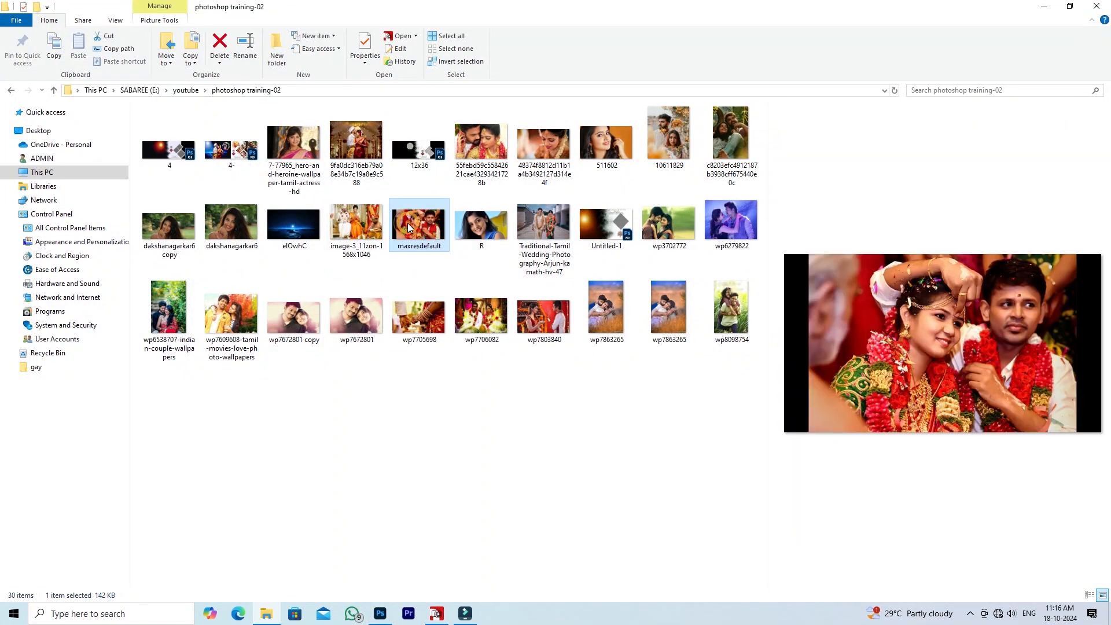
{"action": "left_click", "coordinate": [172, 324]}
{"action": "left_click_drag", "start_coordinate": [170, 324], "coordinate": [810, 52]}
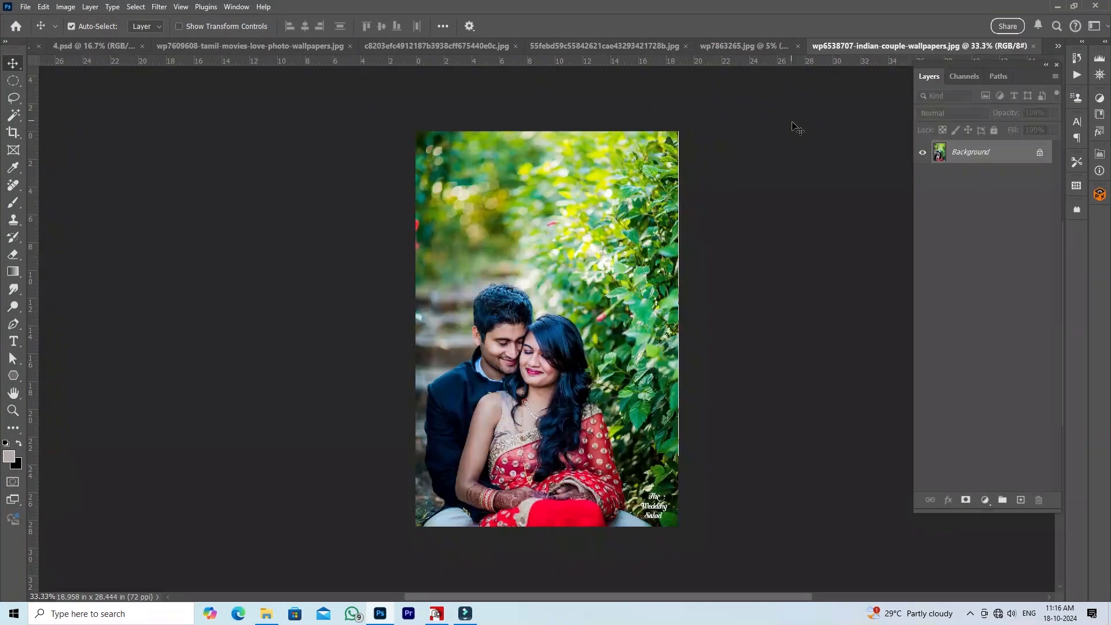
{"action": "key", "text": "ctrl+a"}
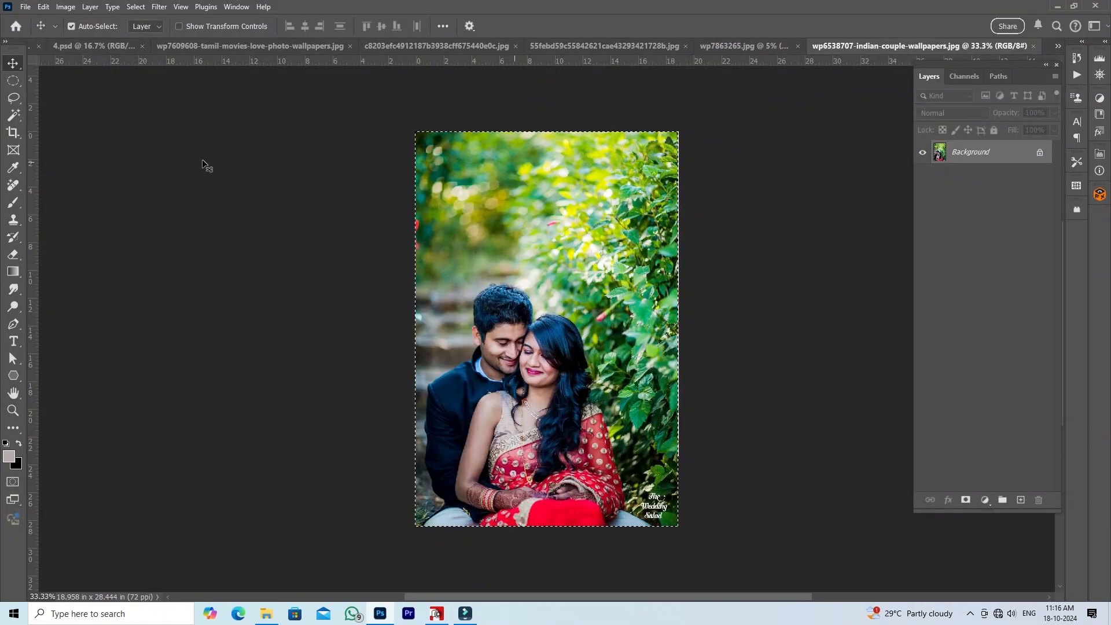
Paste the copied photo above Layer 4 copy in 12x36.psd, move it over the remaining grey diamond and clip it to that shape.
{"action": "key", "text": "ctrl+Tab"}
{"action": "left_click_drag", "start_coordinate": [694, 280], "coordinate": [739, 253]}
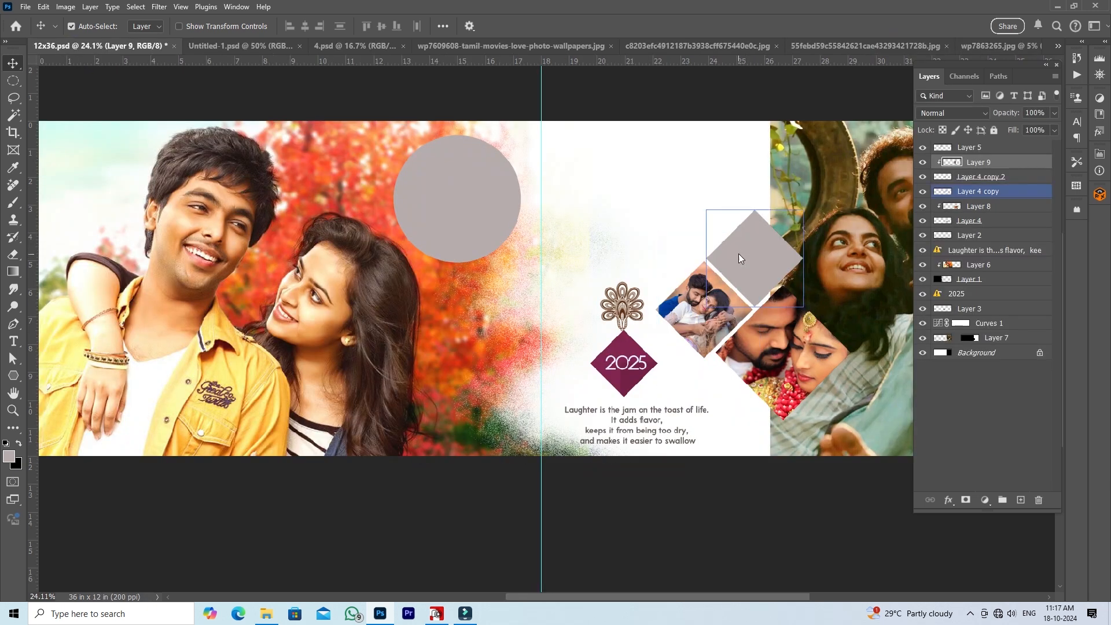
{"action": "left_click", "coordinate": [769, 262]}
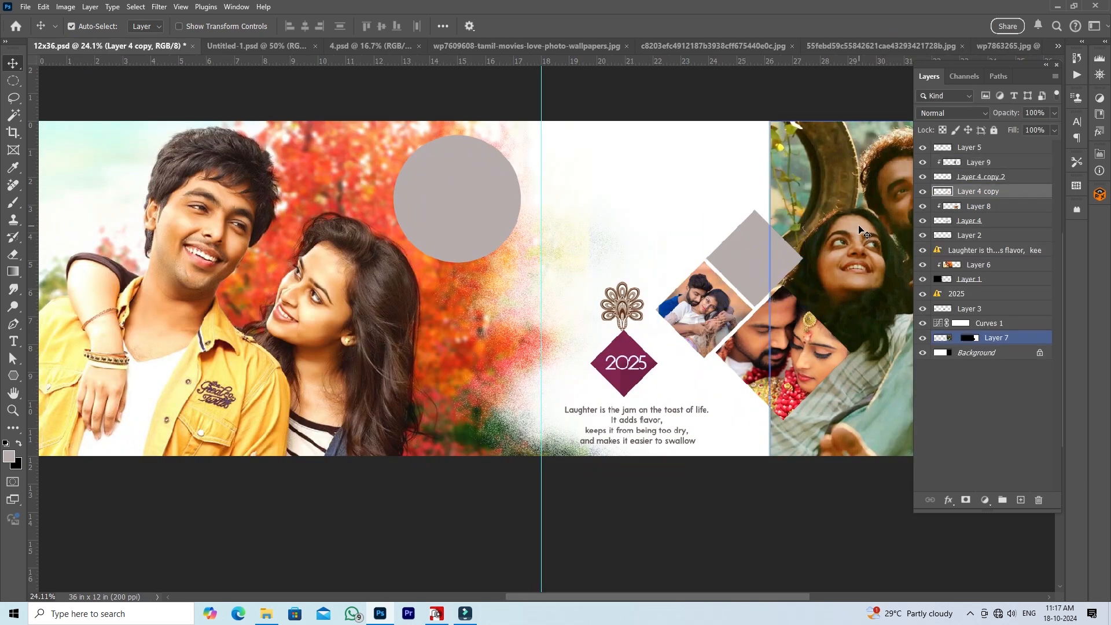
{"action": "key", "text": "ctrl+v"}
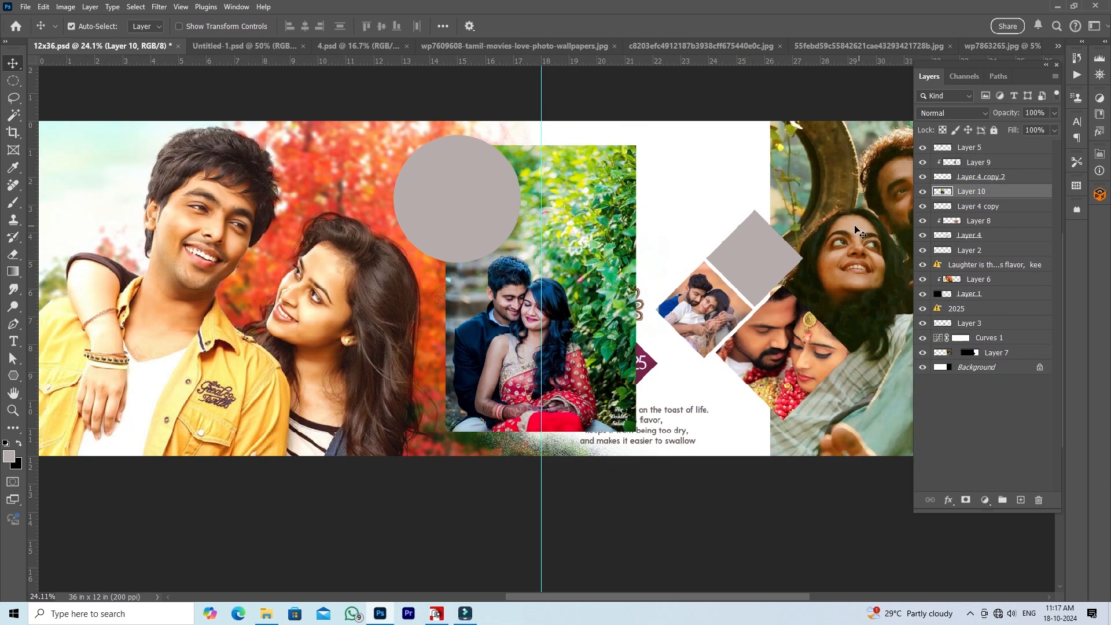
{"action": "left_click_drag", "start_coordinate": [591, 229], "coordinate": [857, 236]}
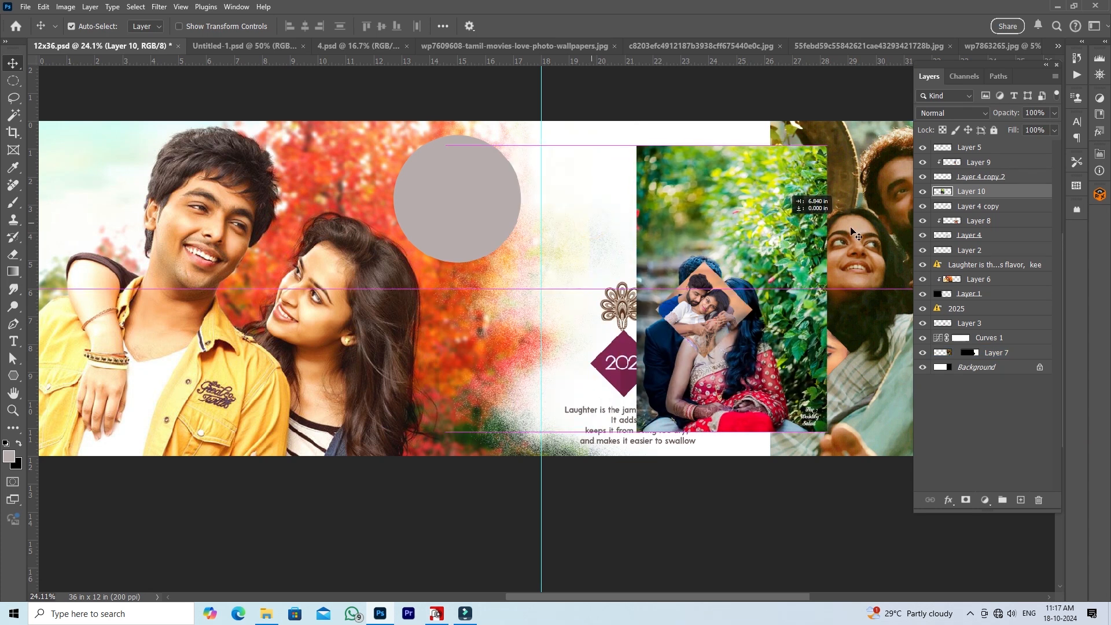
{"action": "right_click", "coordinate": [1013, 190]}
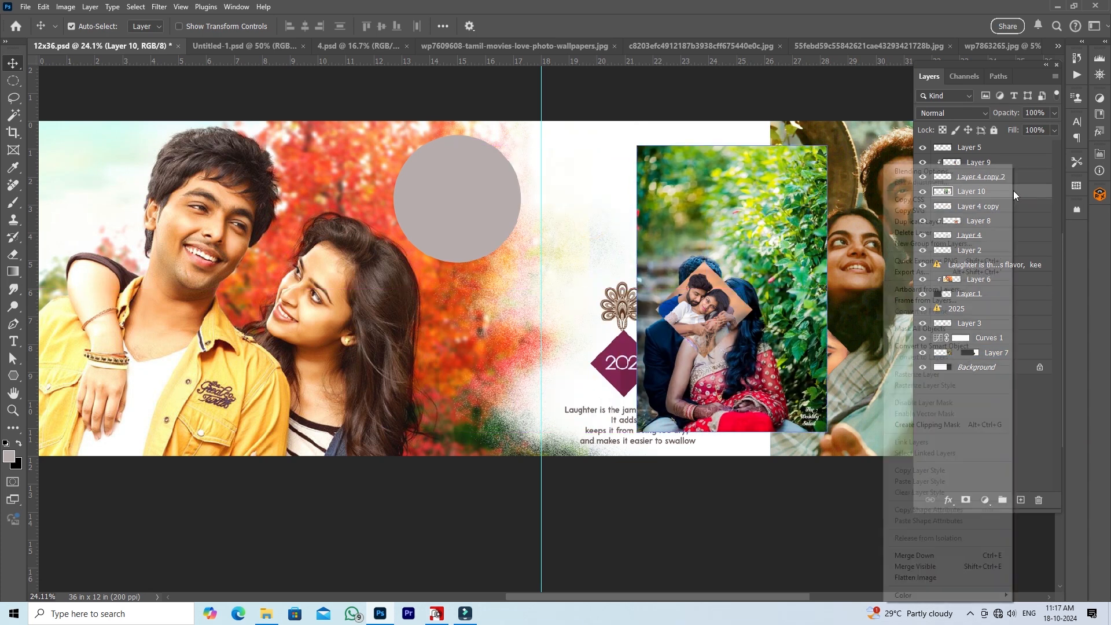
{"action": "left_click", "coordinate": [953, 425]}
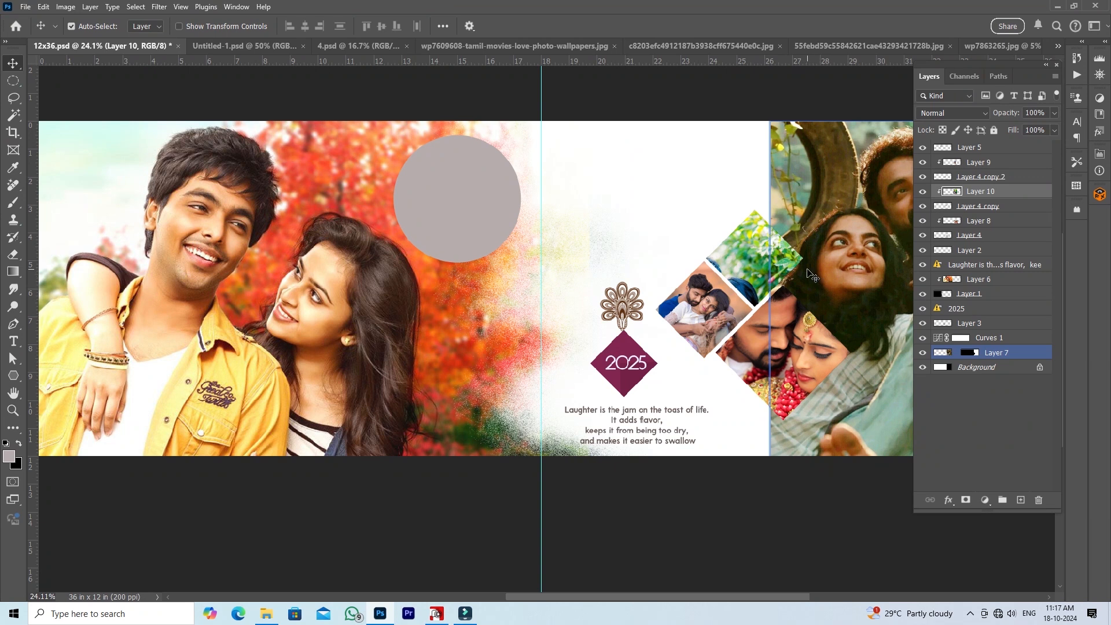
Scale the newly clipped garden couple photo to 70.85% and position it so the couple's faces fill the upper small diamond.
{"action": "key", "text": "ctrl+t"}
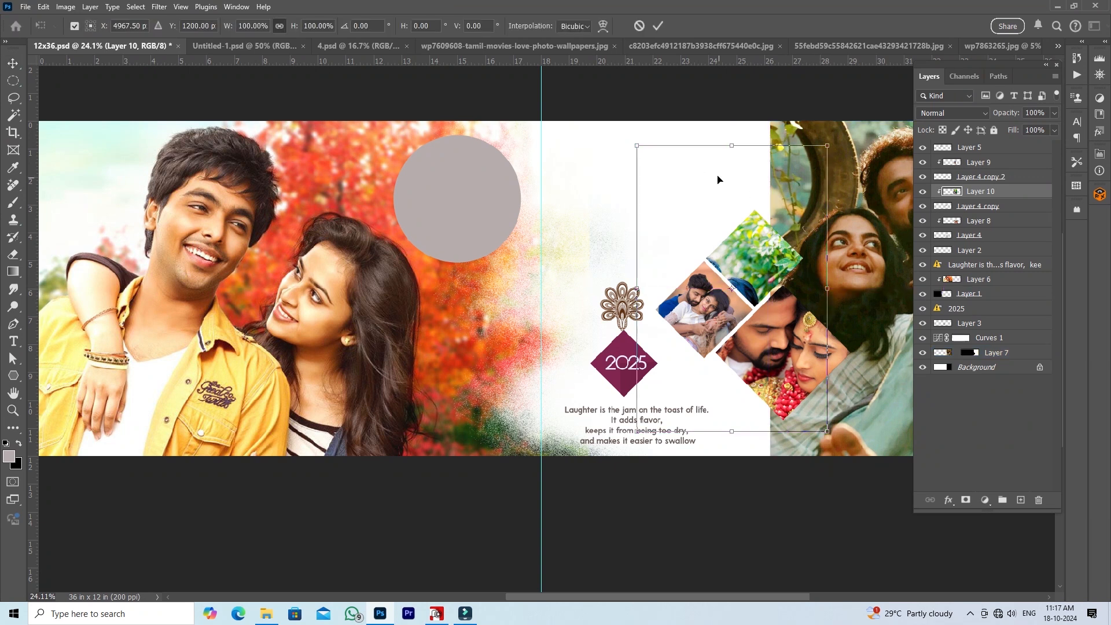
{"action": "left_click_drag", "start_coordinate": [731, 145], "coordinate": [761, 166]}
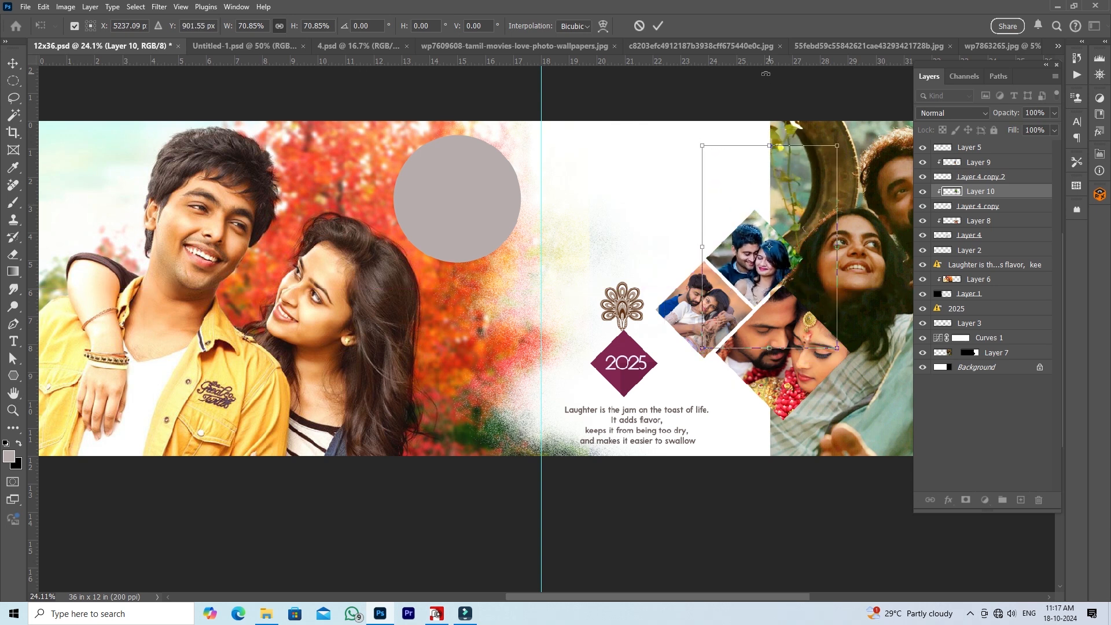
{"action": "left_click", "coordinate": [659, 26]}
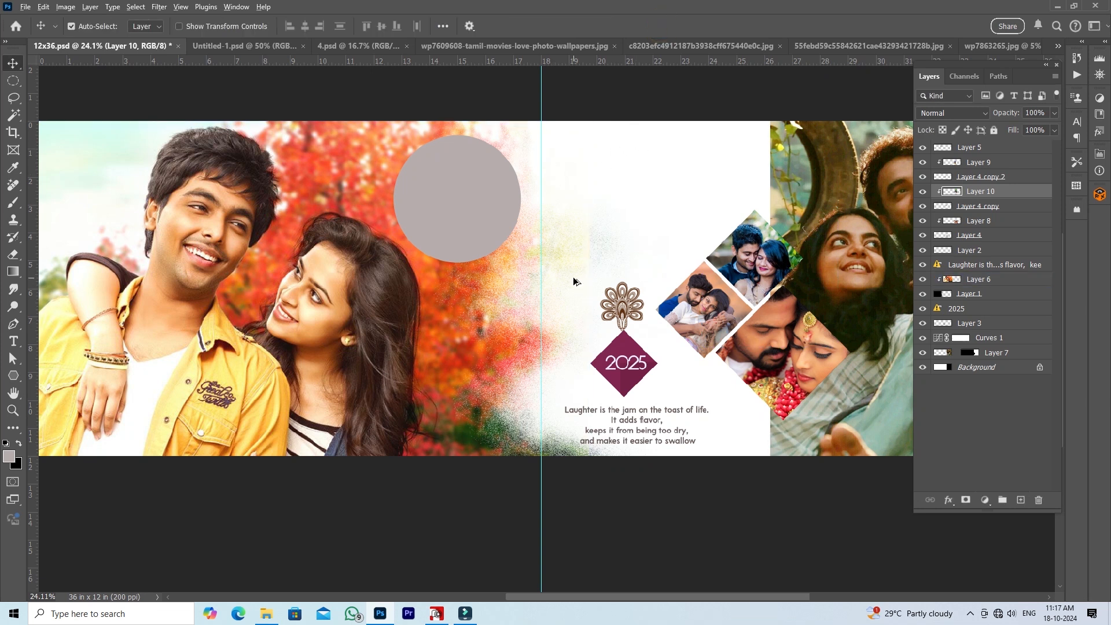
Open R.jpeg from the photoshop training-02 folder in Photoshop and copy the entire photo.
{"action": "key", "text": "alt+Tab"}
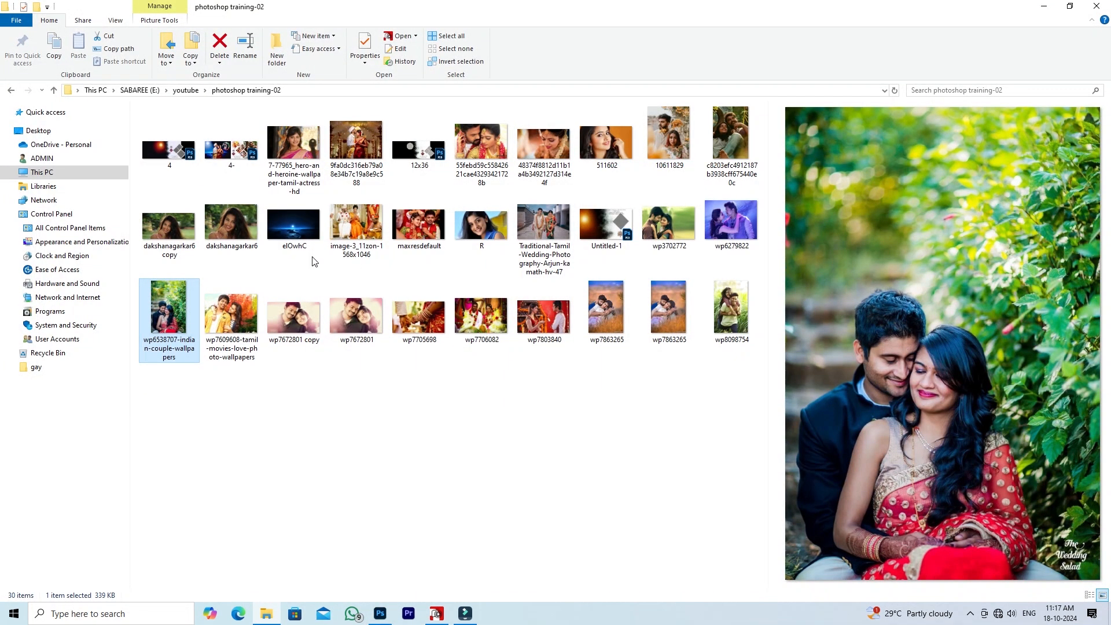
{"action": "left_click", "coordinate": [483, 229]}
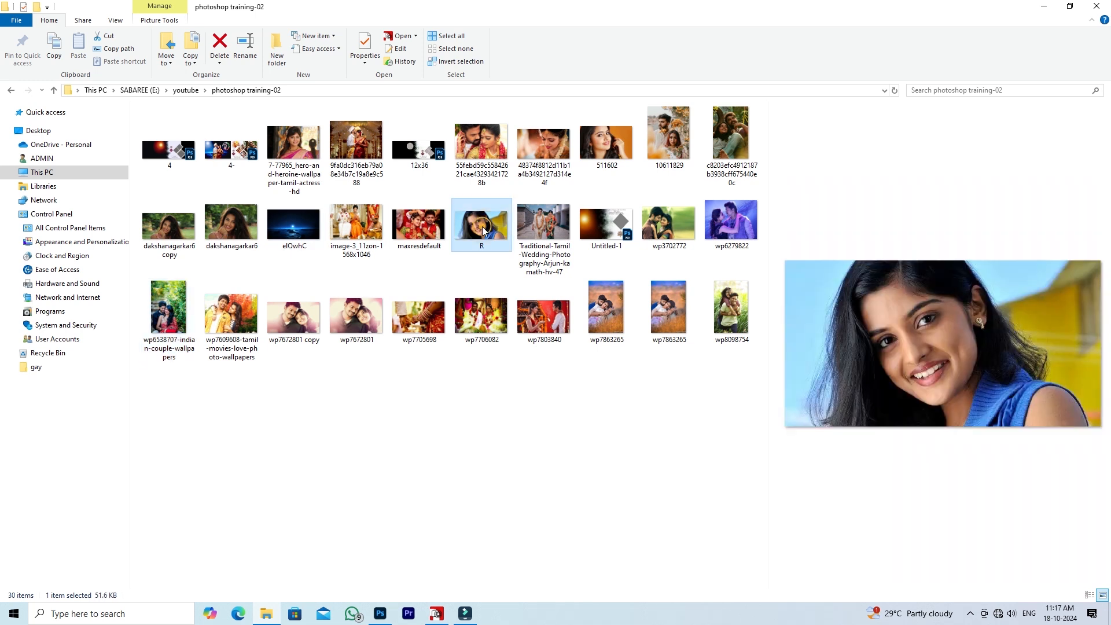
{"action": "left_click_drag", "start_coordinate": [482, 231], "coordinate": [430, 539]}
{"action": "left_click_drag", "start_coordinate": [384, 619], "coordinate": [744, 32]}
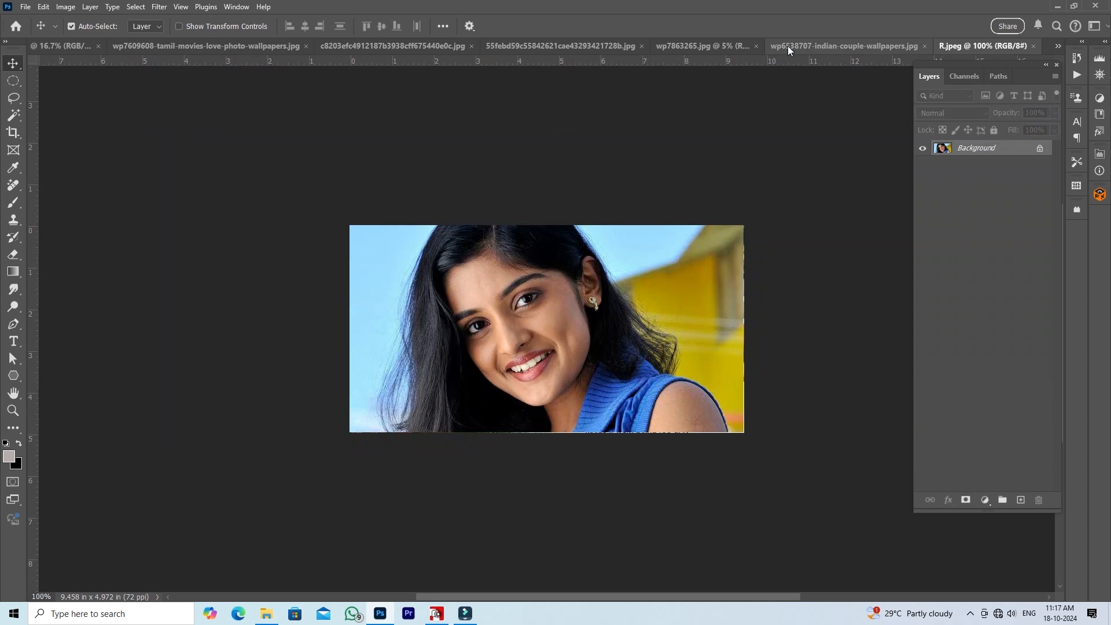
{"action": "key", "text": "ctrl+a"}
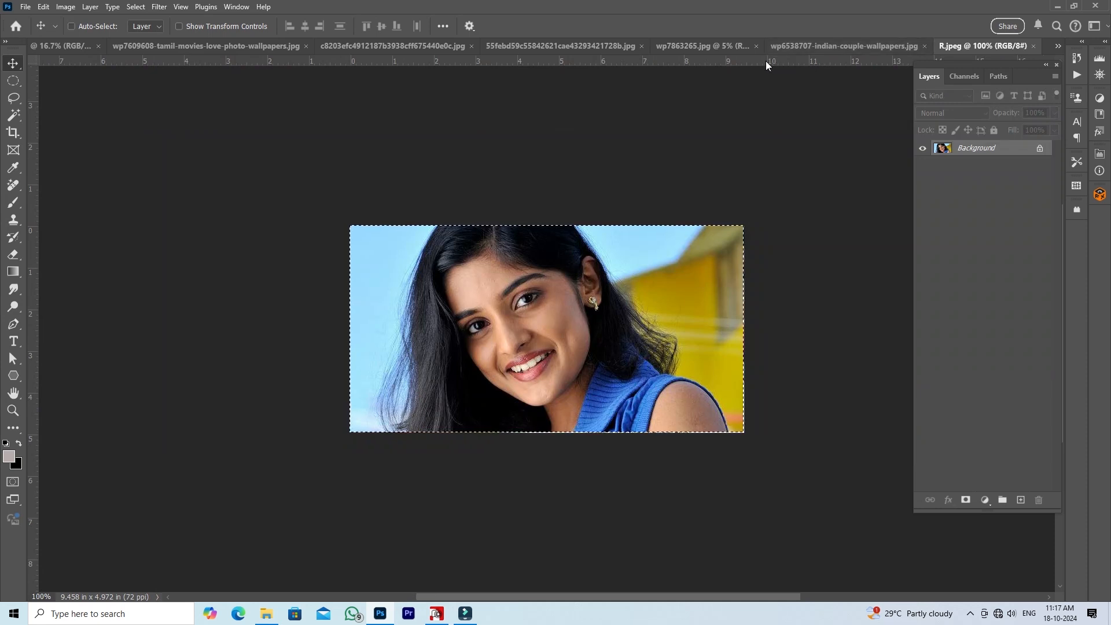
Paste the copied portrait above Layer 5 in 12x36.psd, scale it to 271.61% and place it over the grey circle.
{"action": "left_click", "coordinate": [1057, 49]}
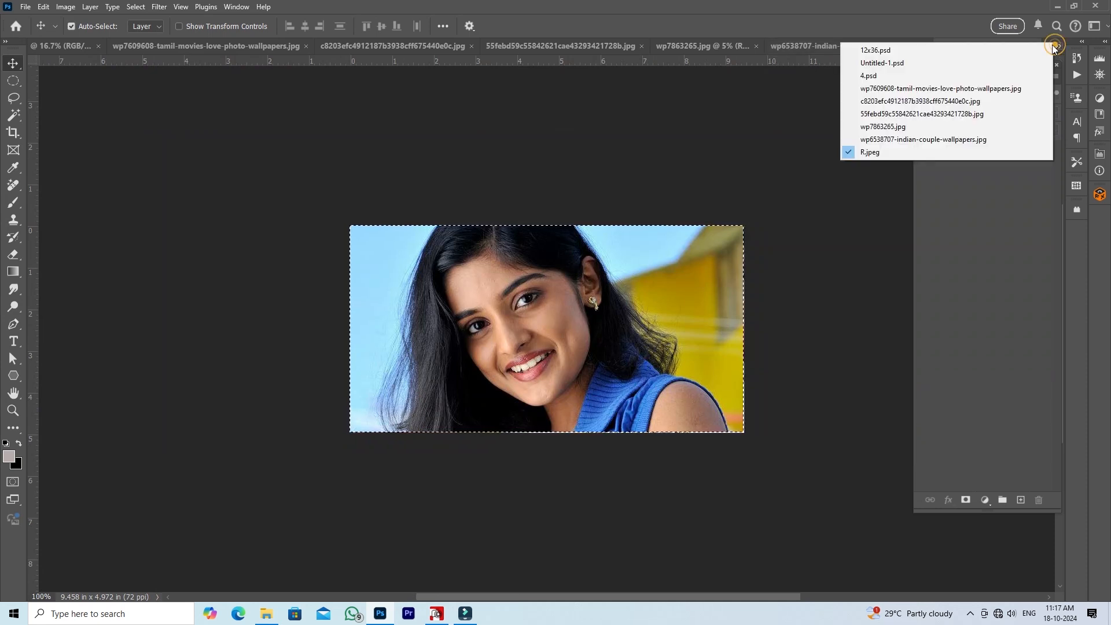
{"action": "left_click", "coordinate": [922, 51]}
{"action": "right_click", "coordinate": [456, 192]}
{"action": "left_click", "coordinate": [466, 198]}
{"action": "key", "text": "ctrl+v"}
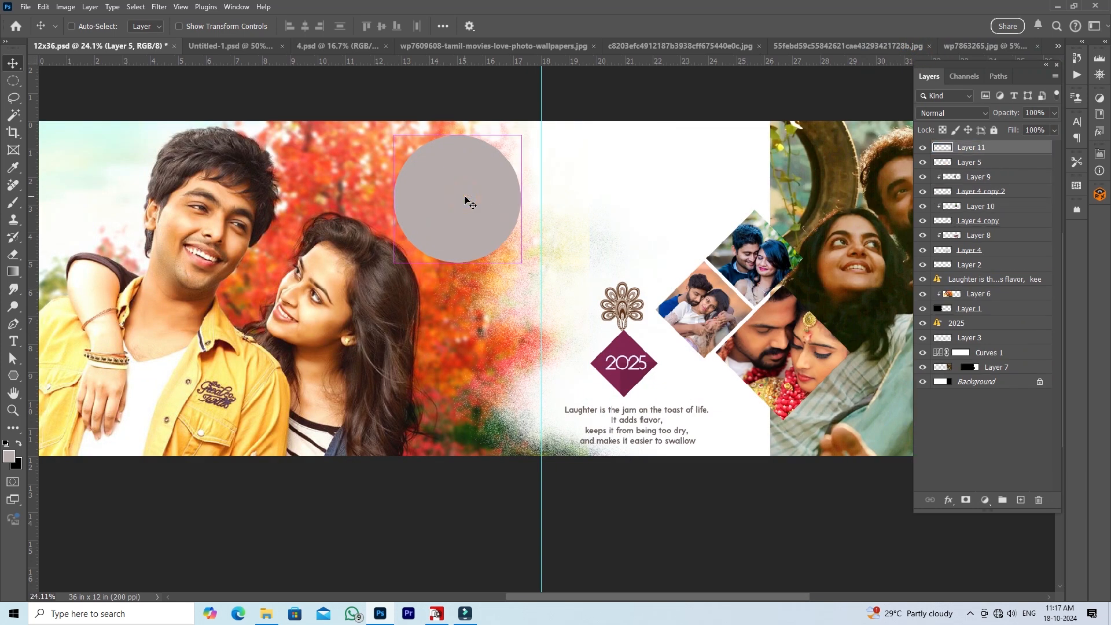
{"action": "mouse_move", "coordinate": [560, 288]}
{"action": "left_mouse_down"}
{"action": "mouse_move", "coordinate": [480, 203]}
{"action": "mouse_move", "coordinate": [536, 243]}
{"action": "mouse_move", "coordinate": [562, 289]}
{"action": "mouse_move", "coordinate": [579, 284]}
{"action": "mouse_move", "coordinate": [570, 302]}
{"action": "left_mouse_up"}
{"action": "key", "text": "ctrl+t"}
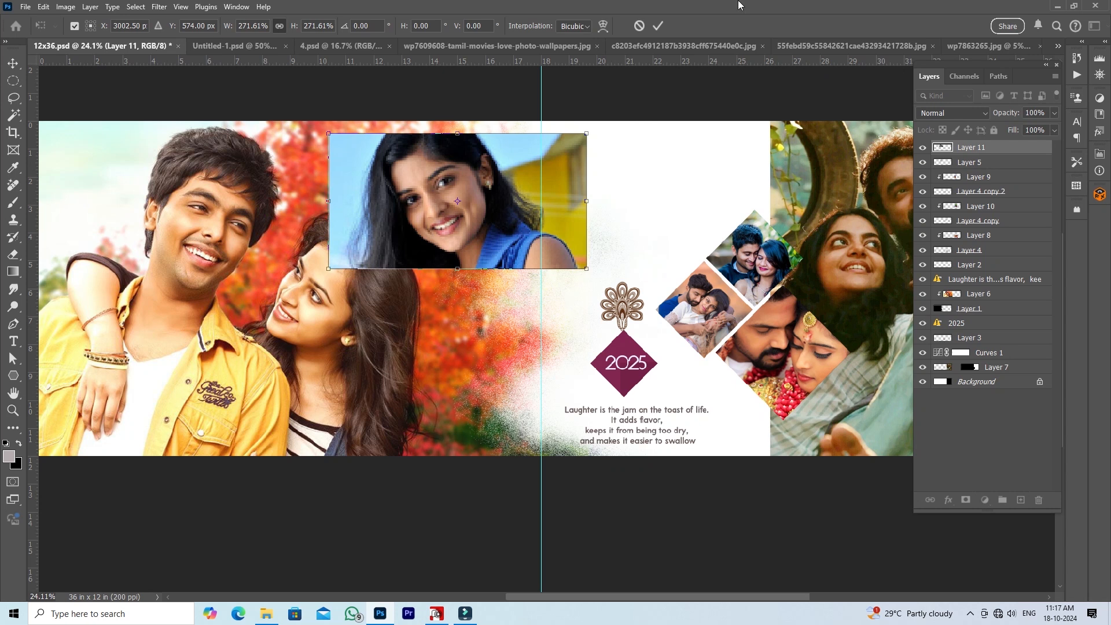
{"action": "left_click", "coordinate": [658, 26]}
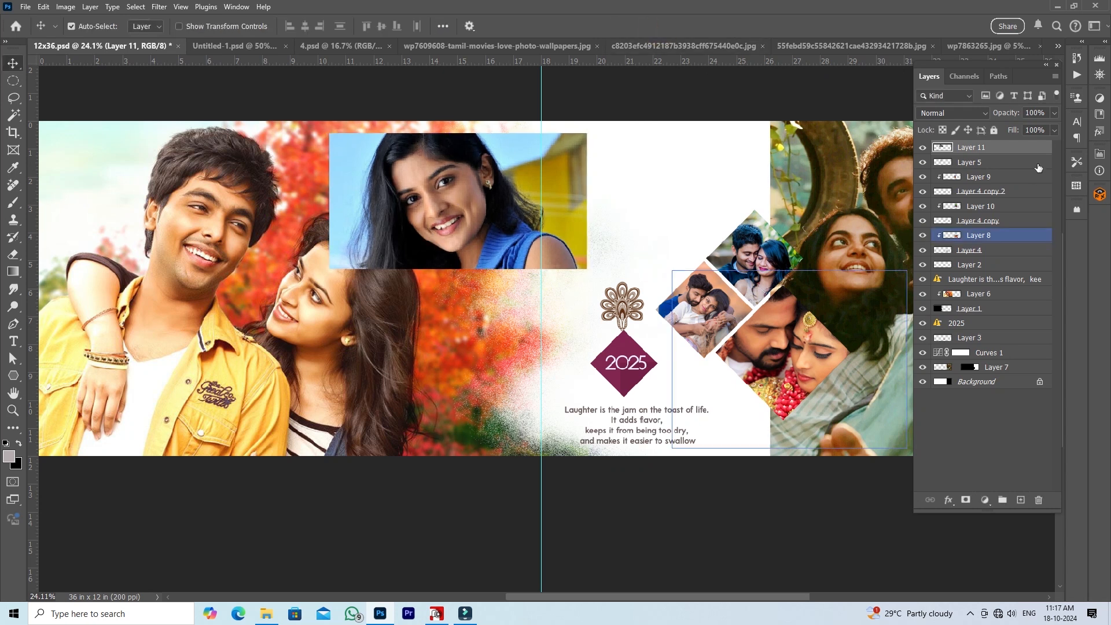
Clip the portrait to the circle and shift it so the woman's face is centred in the frame.
{"action": "right_click", "coordinate": [1015, 148]}
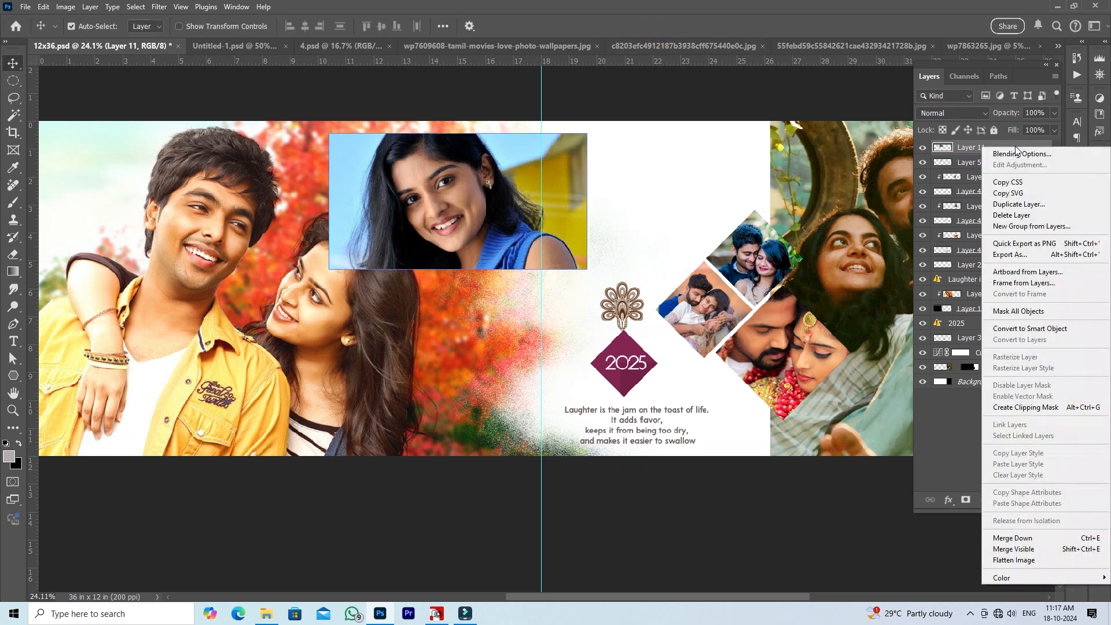
{"action": "left_click", "coordinate": [1026, 408]}
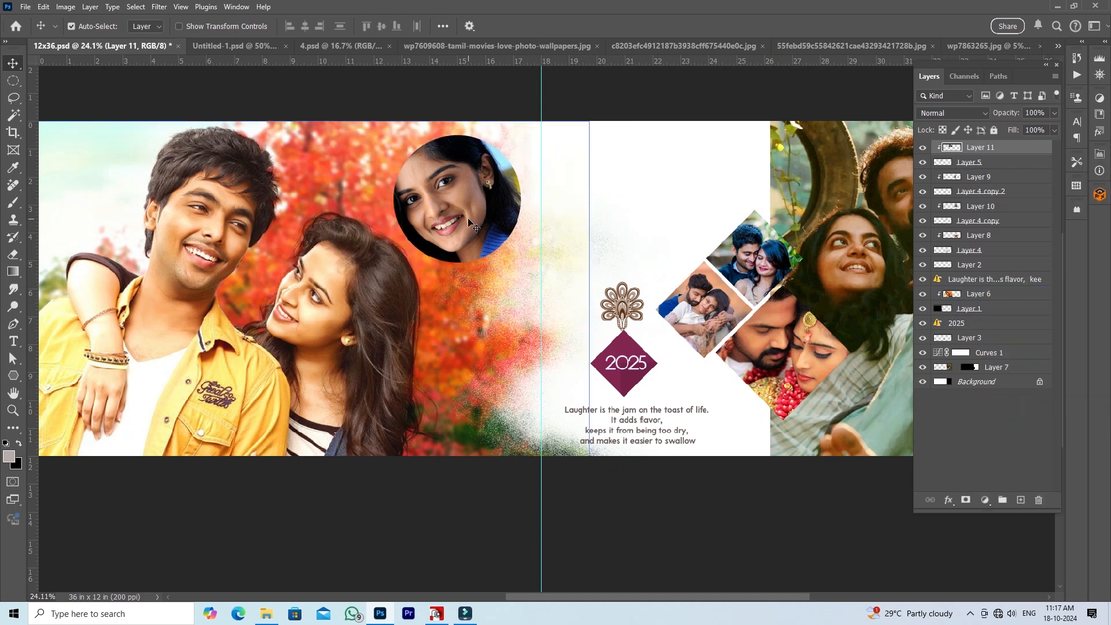
{"action": "left_click_drag", "start_coordinate": [465, 218], "coordinate": [478, 220]}
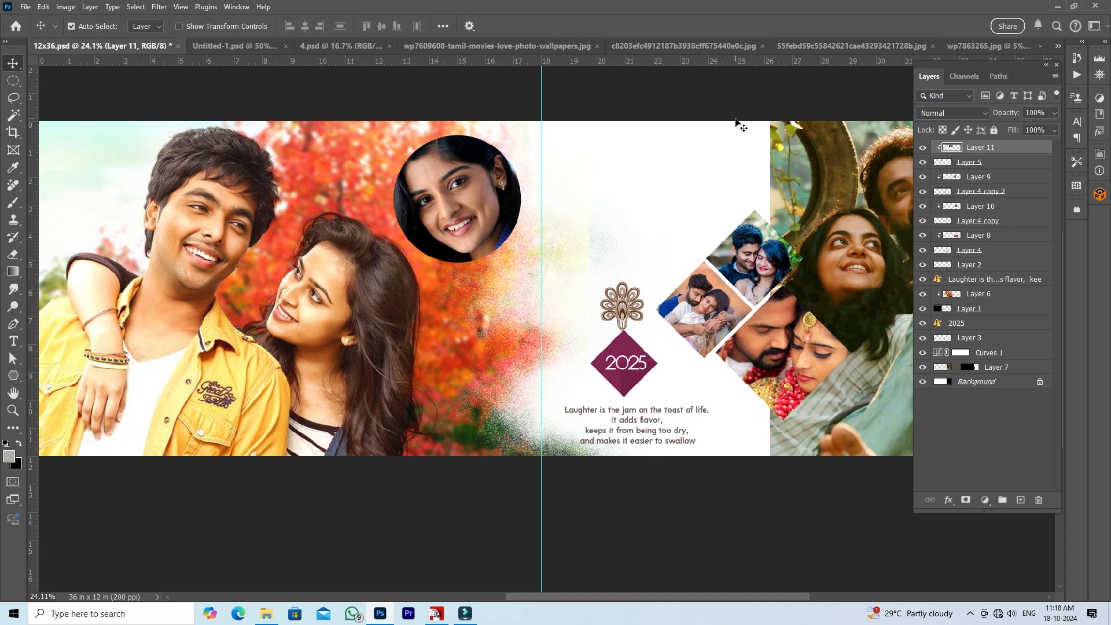
Open wp7705698.webp from the photoshop training-02 folder in Photoshop and copy the entire photo.
{"action": "key", "text": "alt+Tab"}
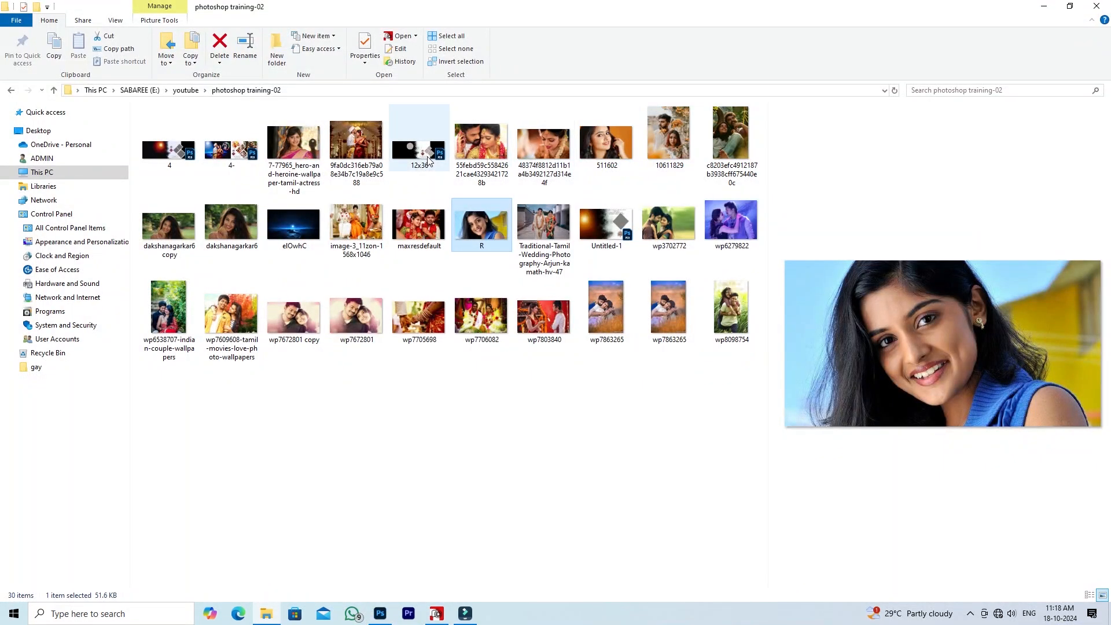
{"action": "left_click", "coordinate": [427, 323]}
{"action": "left_click_drag", "start_coordinate": [413, 322], "coordinate": [804, 19]}
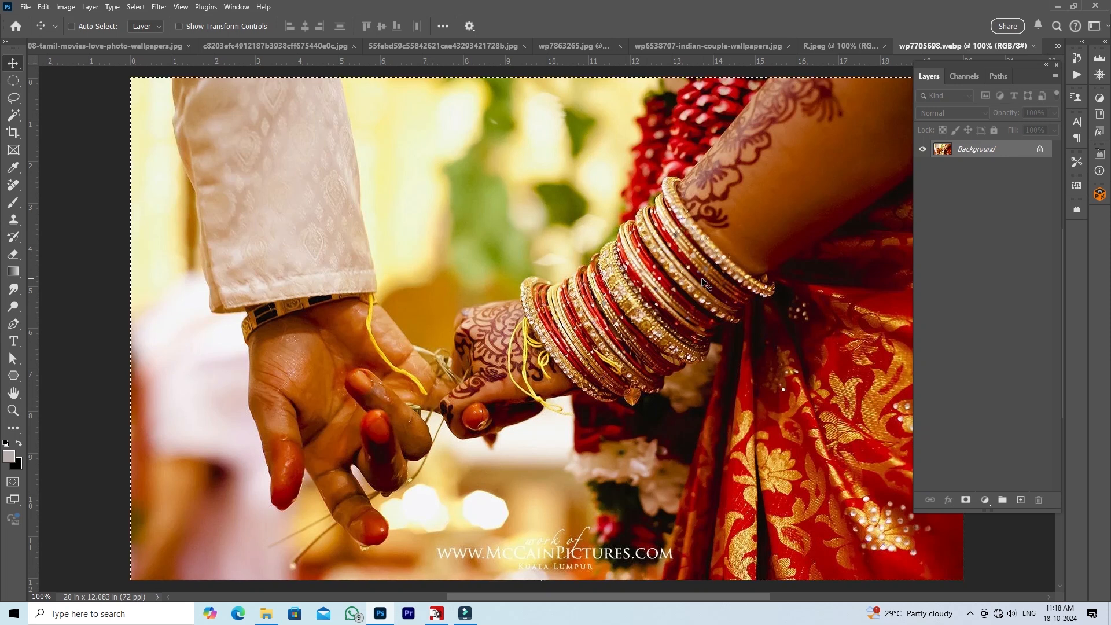
{"action": "key", "text": "ctrl"}
Paste the copied hands photo directly above the Background layer in 12x36.psd and move it to the blank area above the ornament.
{"action": "left_click", "coordinate": [1058, 47]}
{"action": "left_click", "coordinate": [978, 49]}
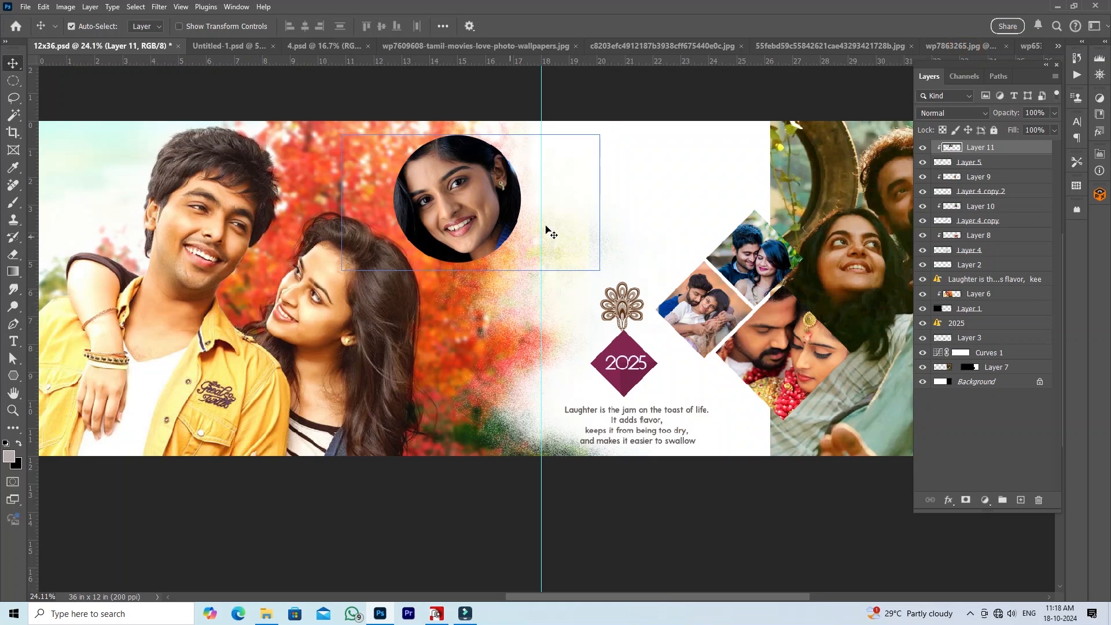
{"action": "right_click", "coordinate": [668, 169]}
{"action": "left_click", "coordinate": [685, 175]}
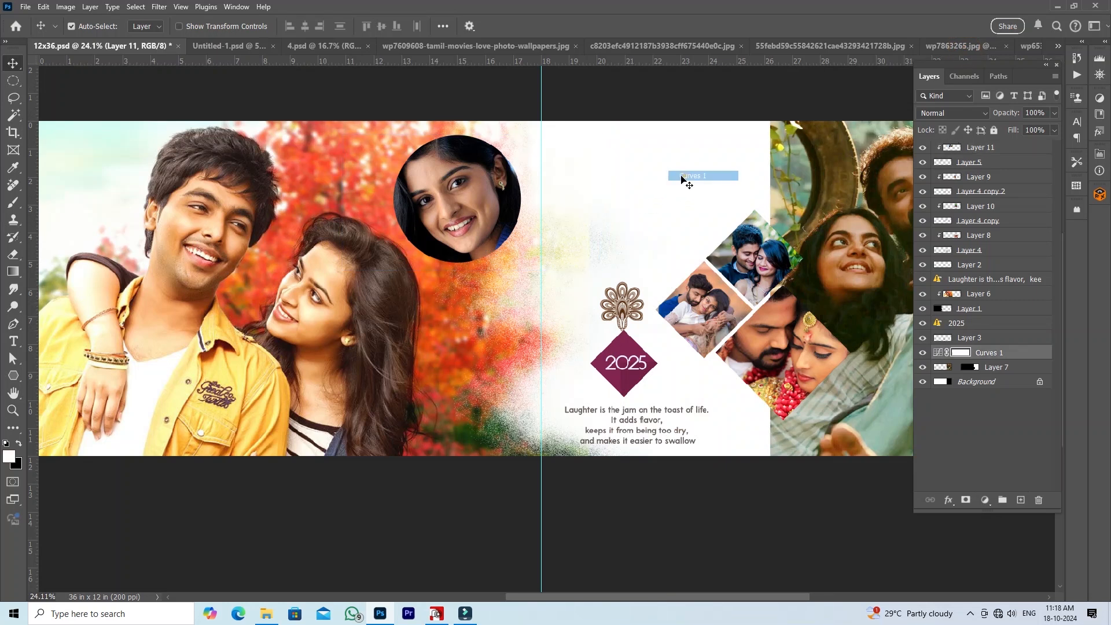
{"action": "right_click", "coordinate": [629, 167]}
{"action": "left_click", "coordinate": [668, 182]}
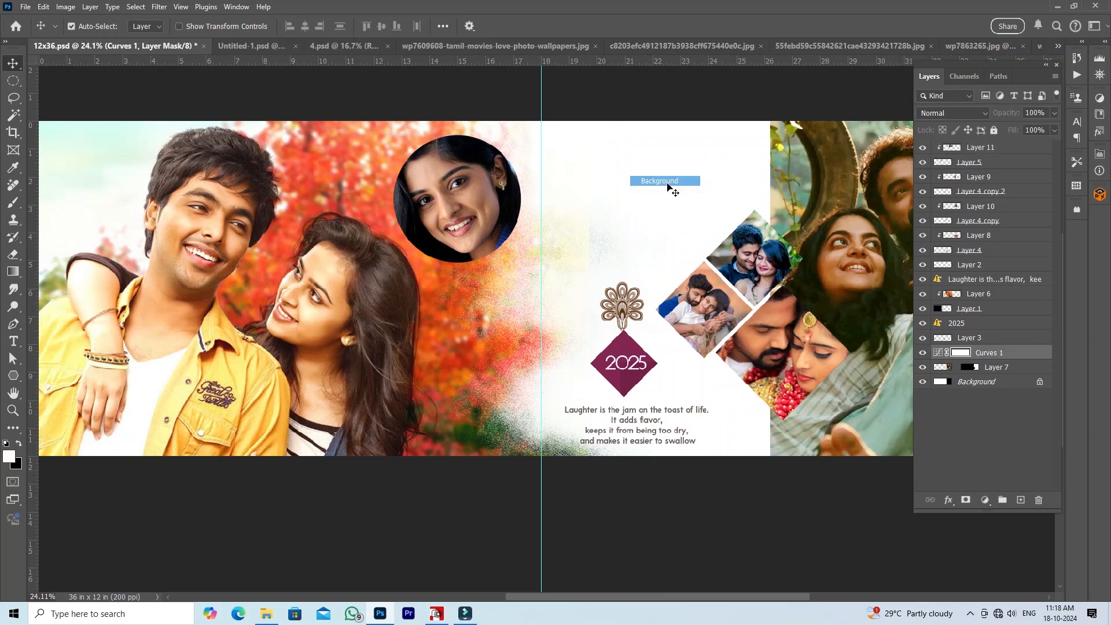
{"action": "key", "text": "ctrl+v"}
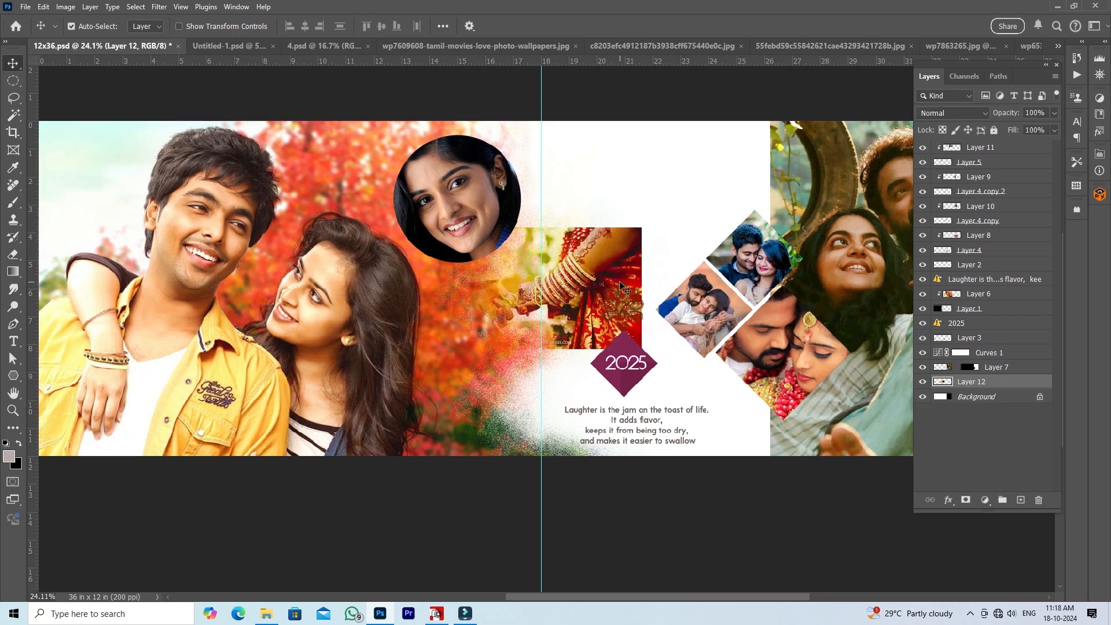
{"action": "left_click_drag", "start_coordinate": [589, 278], "coordinate": [698, 177]}
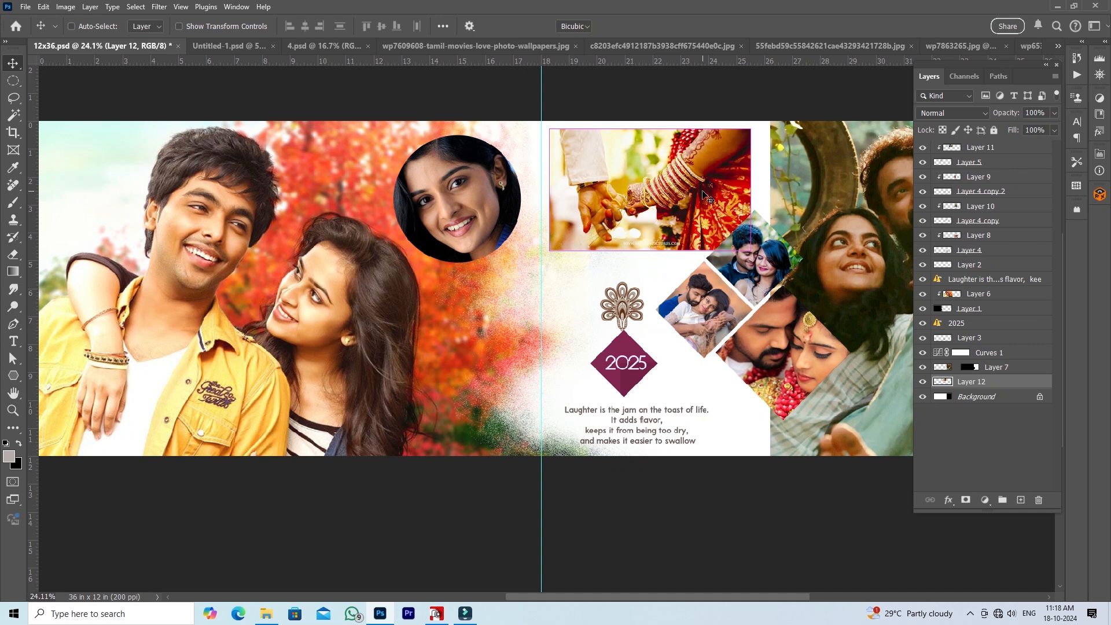
Enlarge the hands photo to 187.67% and position it so the joined hands sit above the ornament.
{"action": "key", "text": "ctrl+t"}
{"action": "left_click_drag", "start_coordinate": [652, 251], "coordinate": [652, 304]}
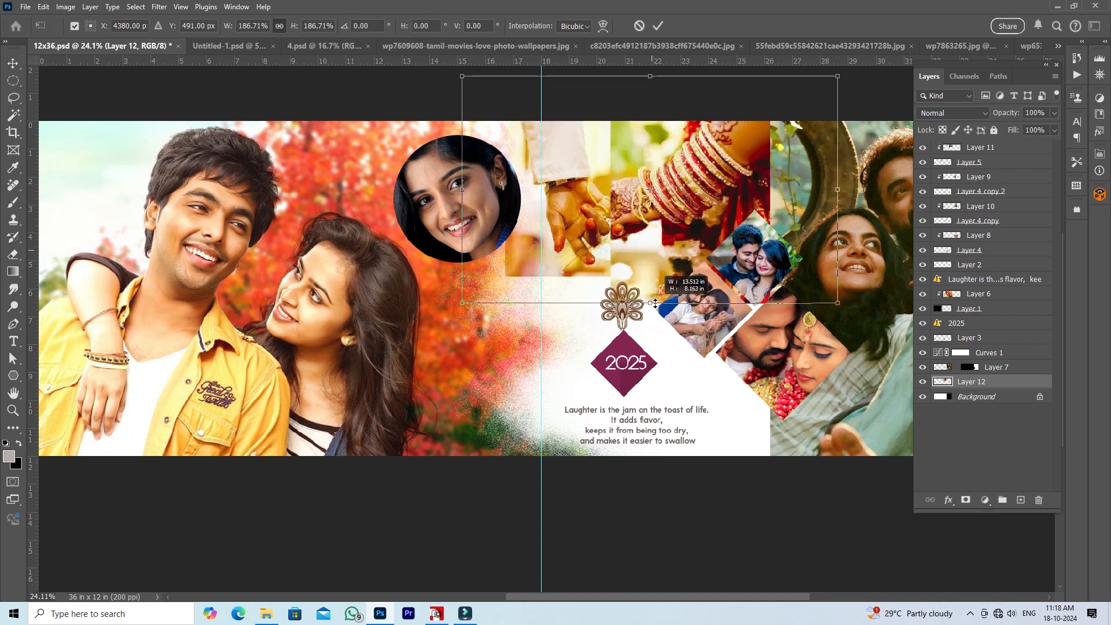
{"action": "left_click_drag", "start_coordinate": [653, 227], "coordinate": [696, 217]}
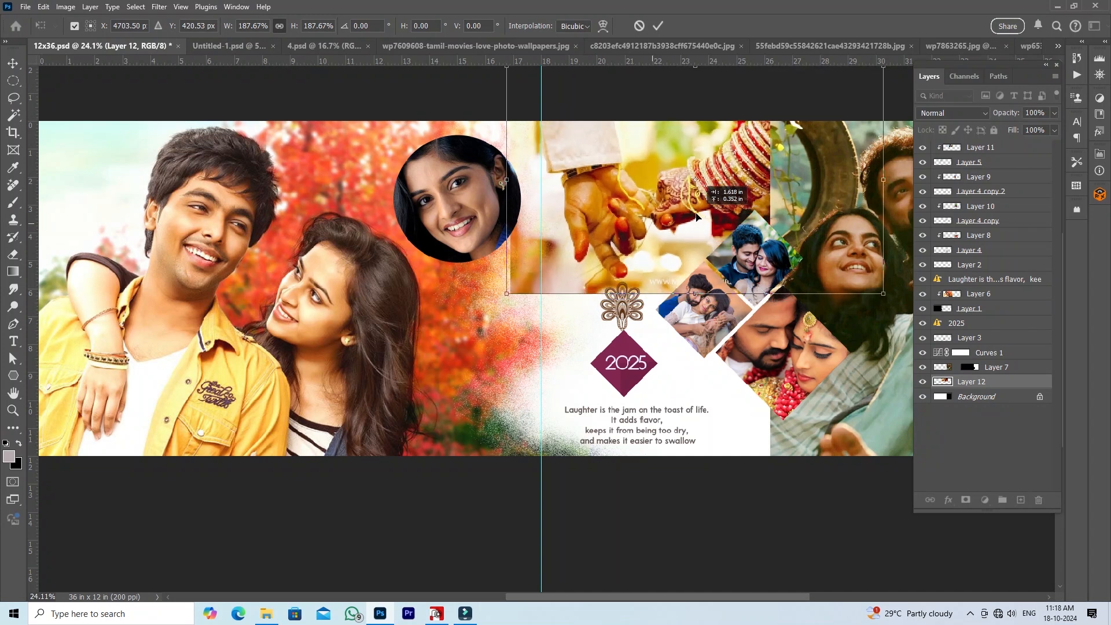
{"action": "left_click", "coordinate": [660, 27]}
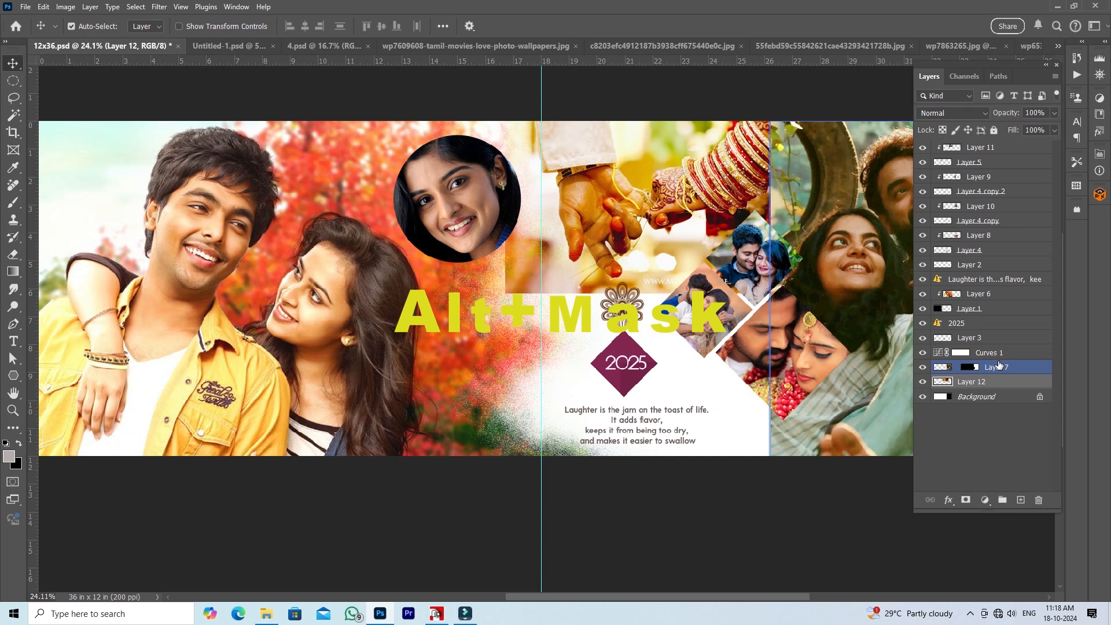
Add a black mask to Layer 12 and paint white with a 700 px brush to reveal only the joined hands above the ornament.
{"action": "left_click", "coordinate": [966, 500], "text": "alt"}
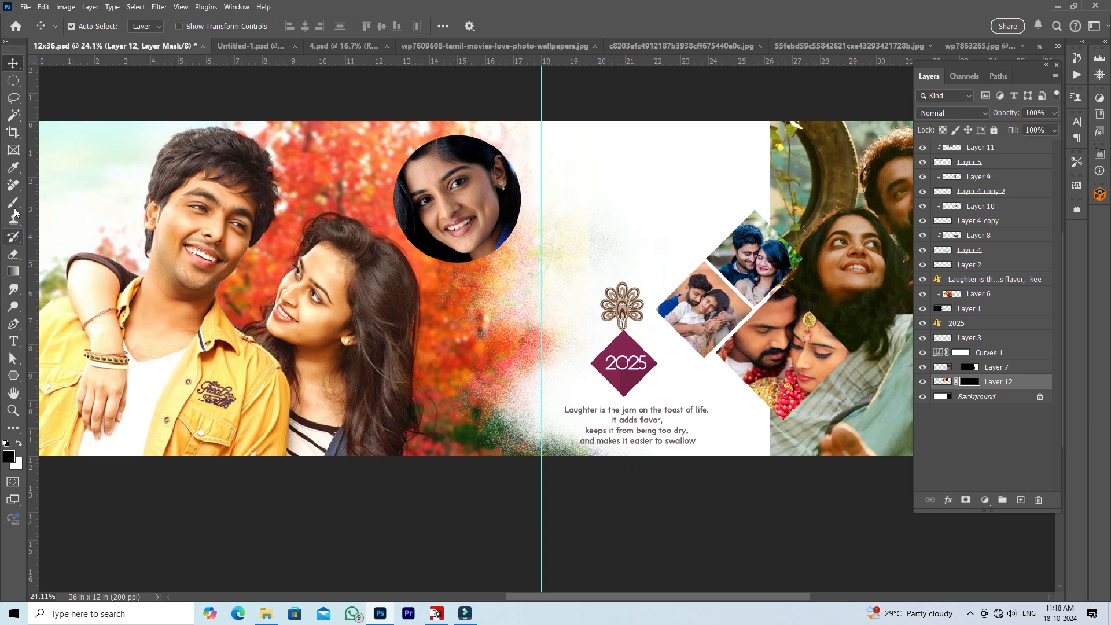
{"action": "left_click_drag", "start_coordinate": [14, 209], "coordinate": [66, 207]}
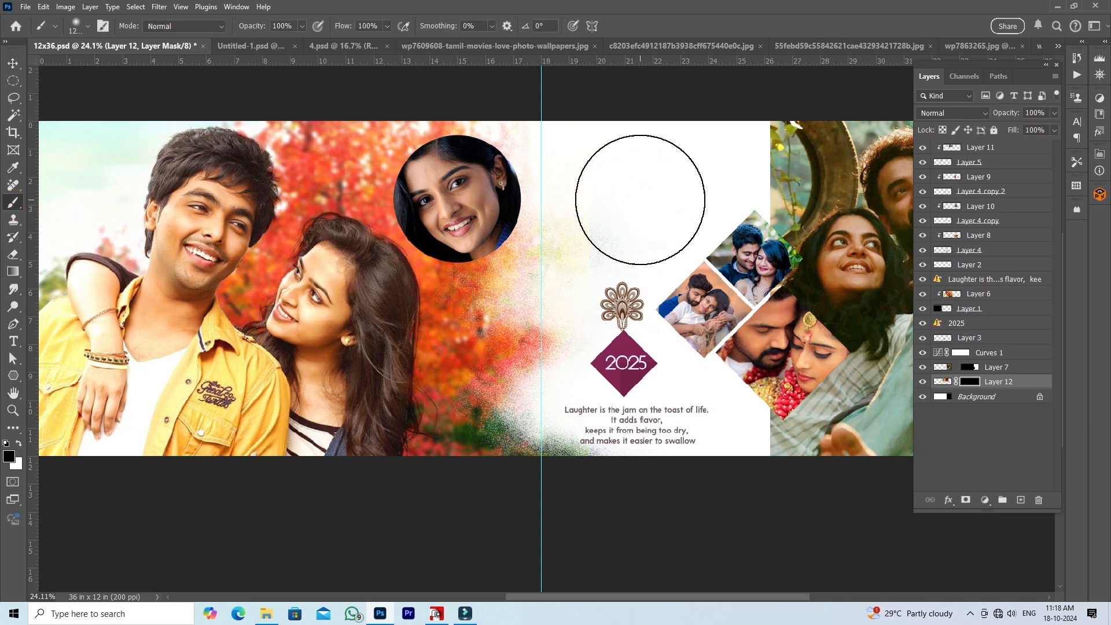
{"action": "key", "text": "bracketleft"}
{"action": "key", "text": "bracketleft"}
{"action": "key", "text": "bracketleft"}
{"action": "key", "text": "bracketleft"}
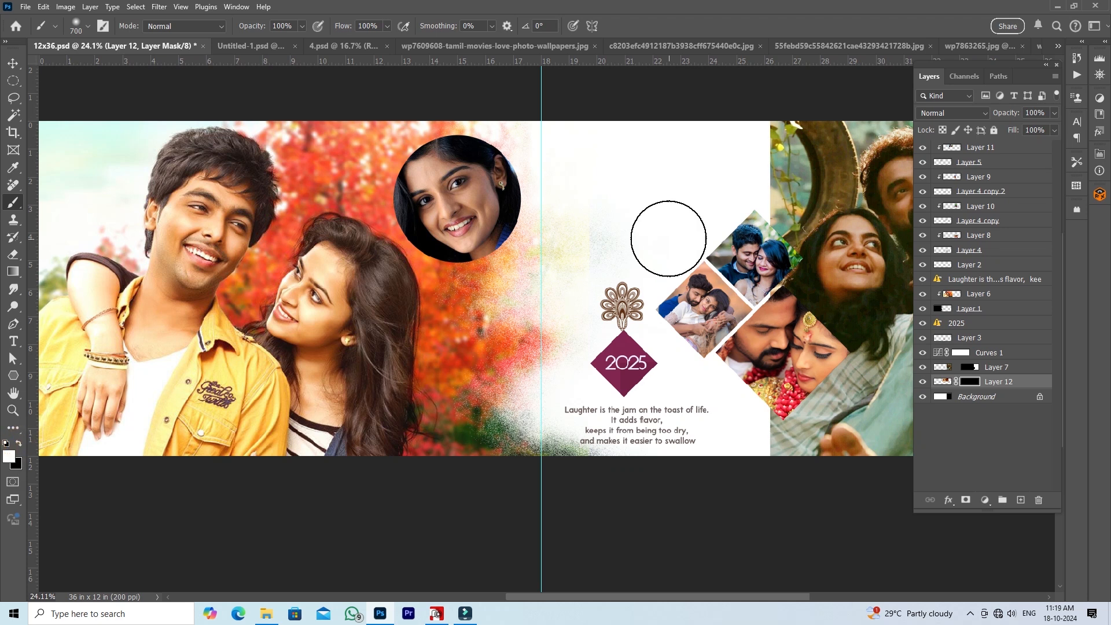
{"action": "mouse_move", "coordinate": [669, 186]}
{"action": "left_mouse_down"}
{"action": "mouse_move", "coordinate": [624, 177]}
{"action": "mouse_move", "coordinate": [617, 200]}
{"action": "mouse_move", "coordinate": [603, 200]}
{"action": "mouse_move", "coordinate": [662, 214]}
{"action": "mouse_move", "coordinate": [685, 186]}
{"action": "mouse_move", "coordinate": [642, 222]}
{"action": "mouse_move", "coordinate": [637, 173]}
{"action": "mouse_move", "coordinate": [642, 185]}
{"action": "left_mouse_up"}
{"action": "key", "text": "v"}
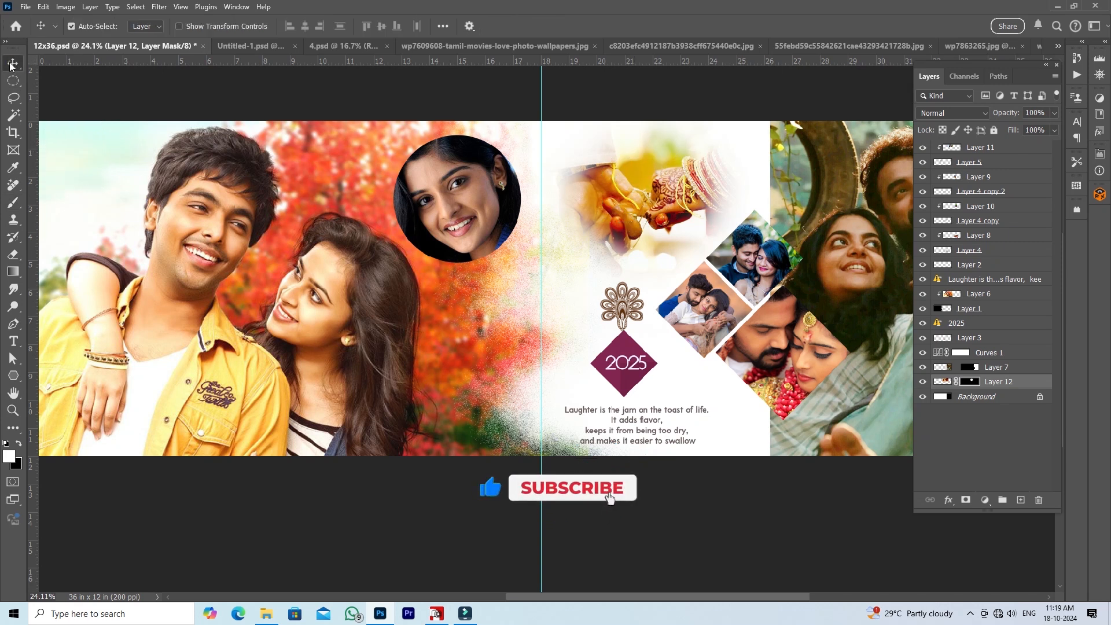
Save 12x36.psd and hide the layer list to show the whole spread.
{"action": "key", "text": "ctrl+s"}
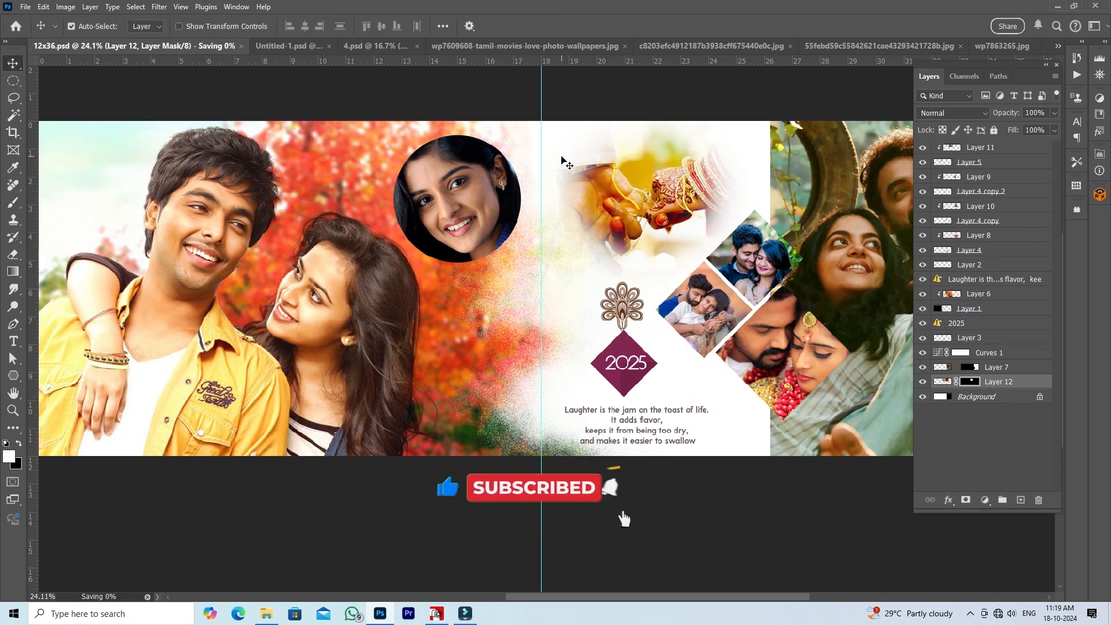
{"action": "left_click", "coordinate": [798, 182], "text": "ctrl"}
{"action": "key", "text": "F7"}
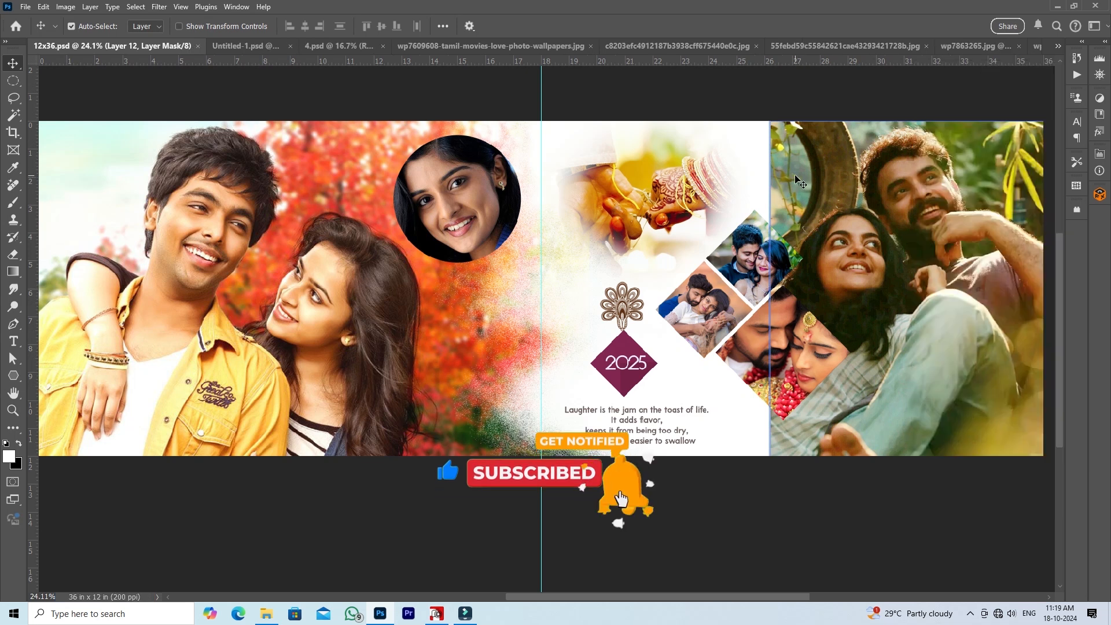